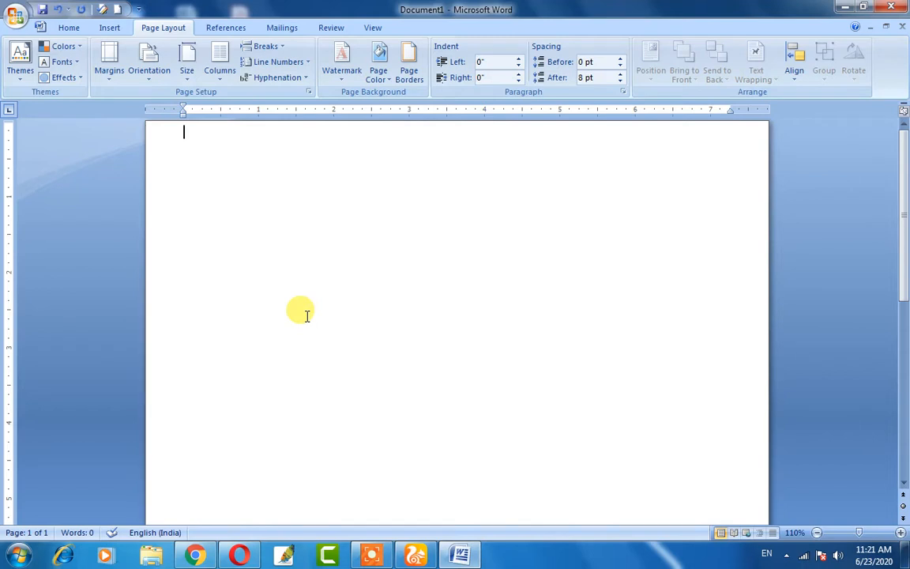
- Launch Word from the Windows Run dialog with the command WINWORD
{"action": "key", "text": "super+r"}
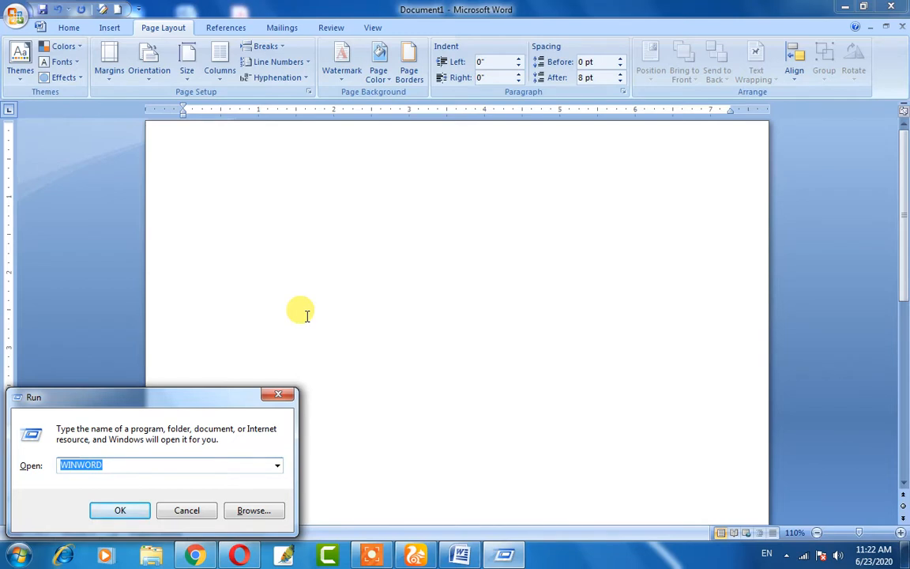
{"action": "key", "text": "Return"}
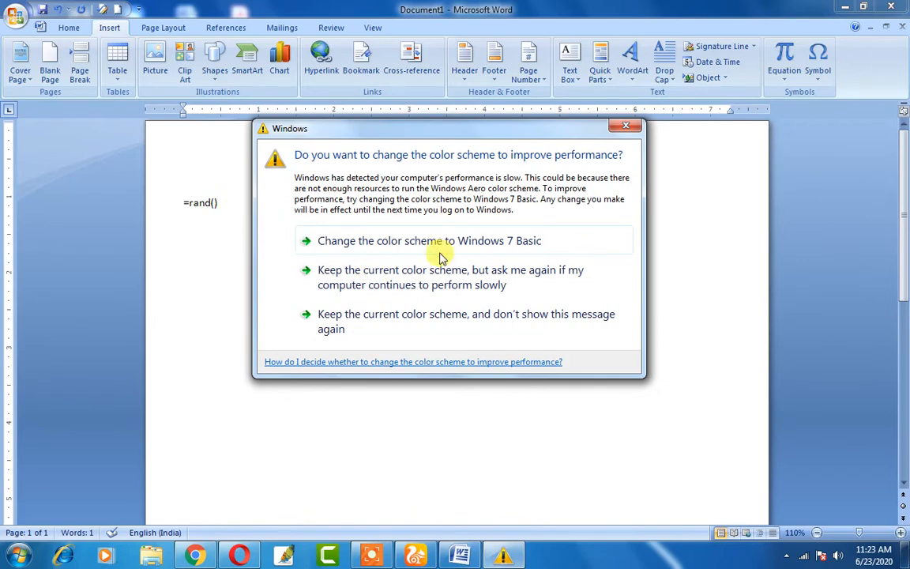
- Keep the current Windows color scheme with no further prompts, and generate sample paragraphs from the =rand() formula
{"action": "left_click", "coordinate": [338, 319]}
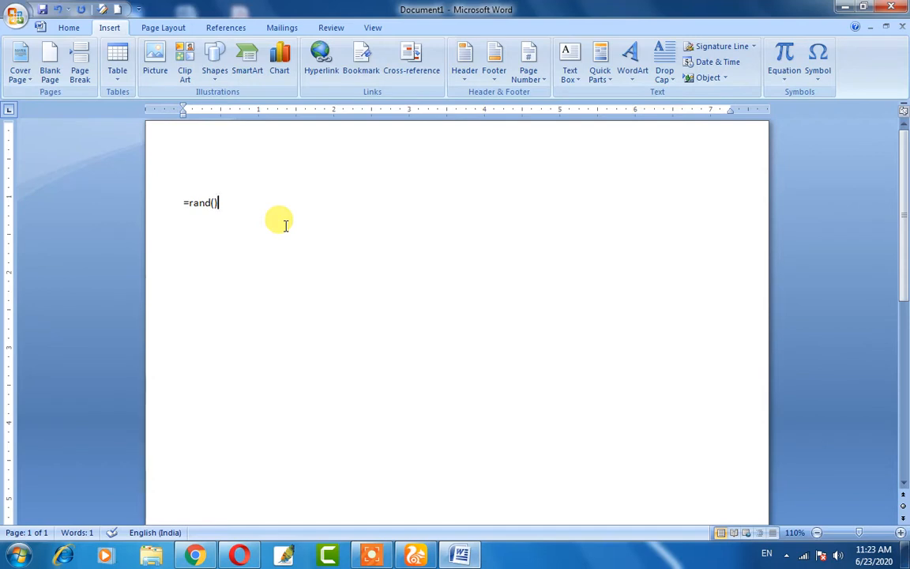
{"action": "key", "text": "Return"}
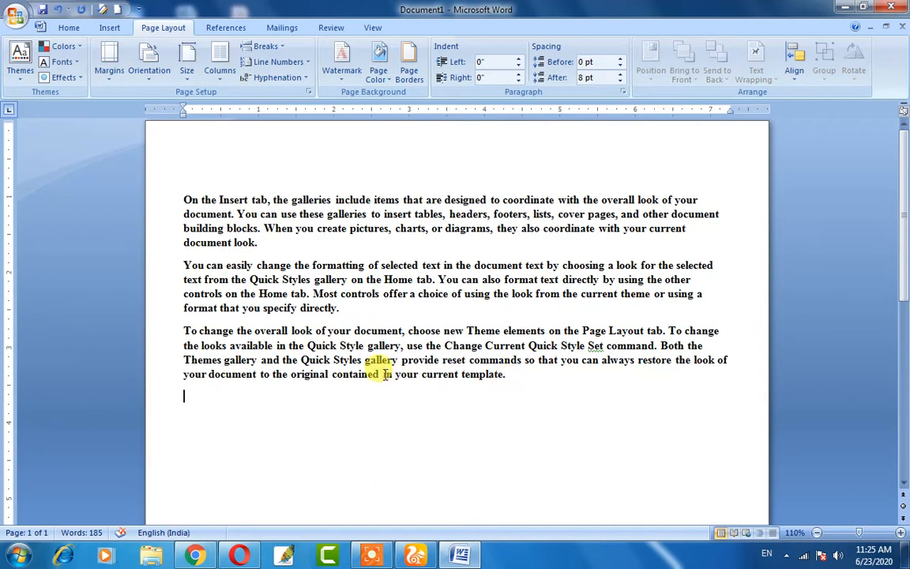
- Apply the Intense Quote style to the empty paragraph below the sample text
{"action": "left_click", "coordinate": [65, 27]}
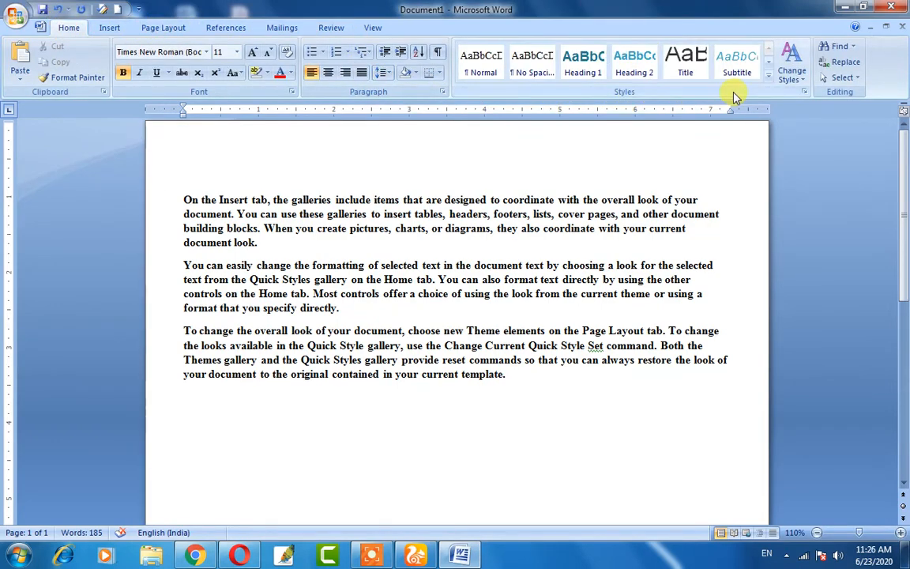
{"action": "left_click", "coordinate": [771, 80]}
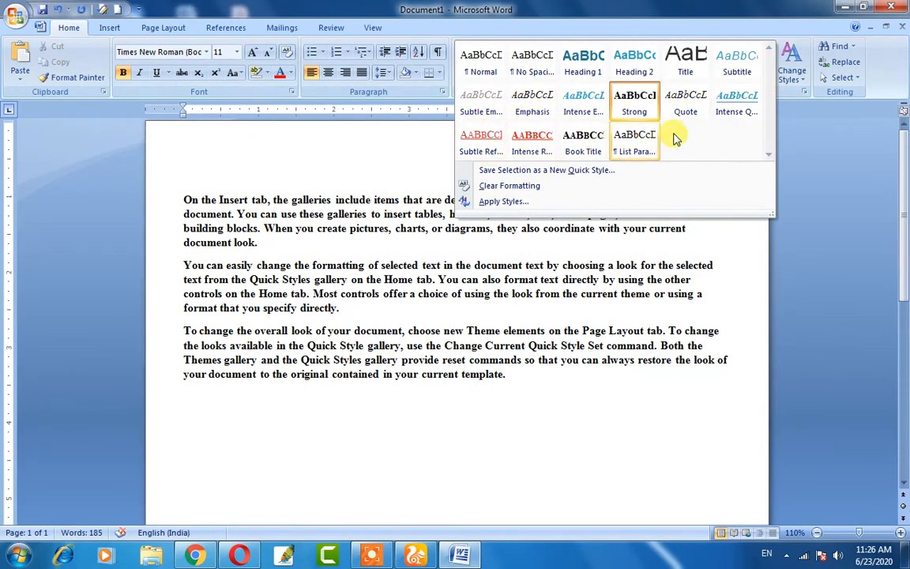
{"action": "left_click", "coordinate": [734, 111]}
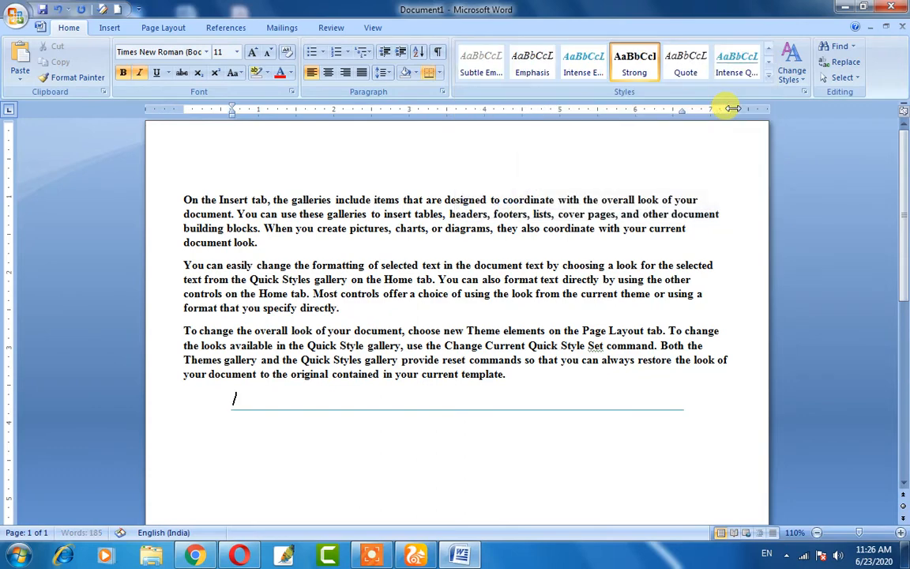
- Select the entire document and apply the Strong quick style to its text
{"action": "left_click", "coordinate": [769, 76]}
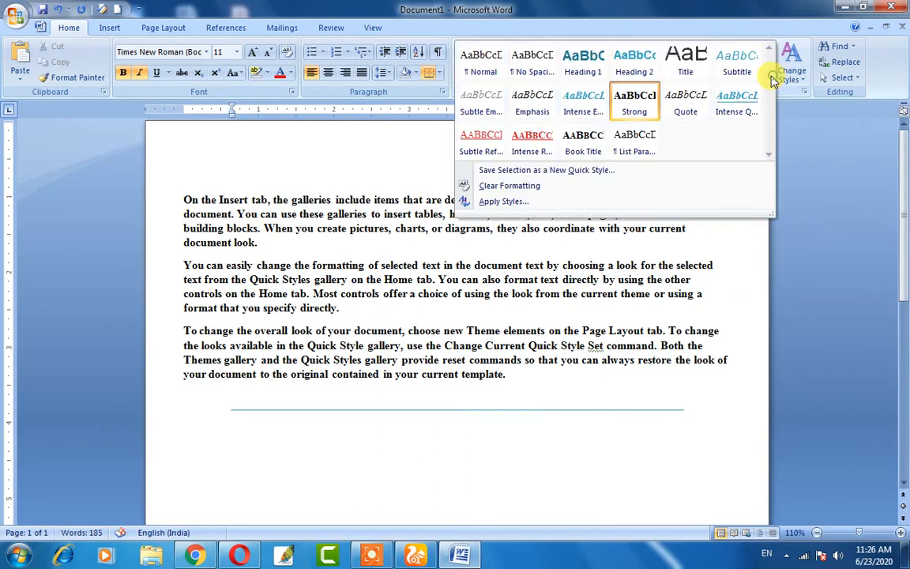
{"action": "left_click", "coordinate": [522, 369]}
{"action": "key", "text": "ctrl+a"}
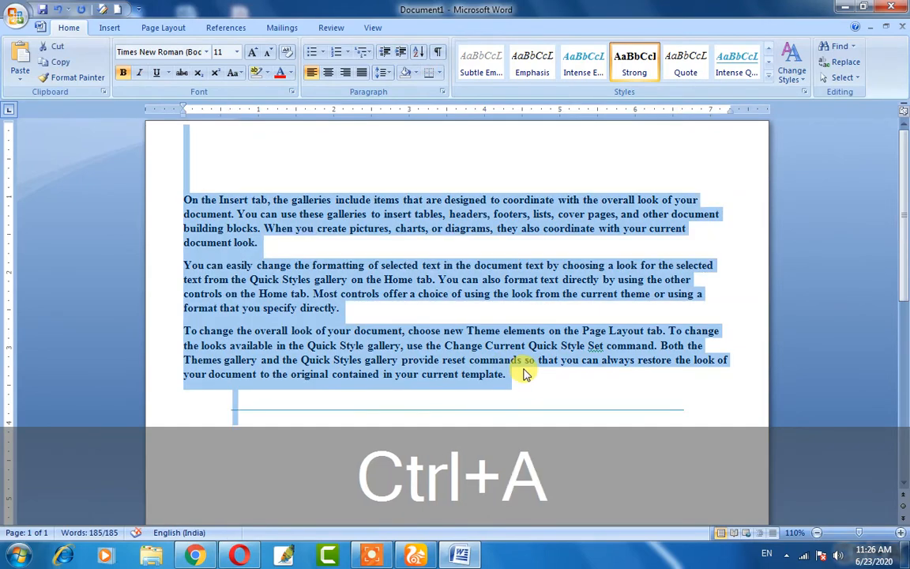
{"action": "left_click", "coordinate": [768, 75]}
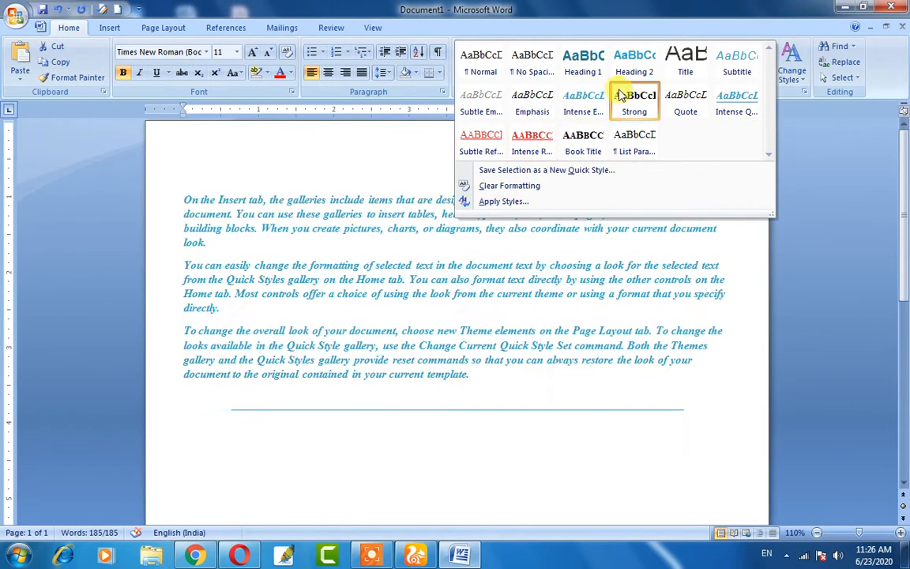
{"action": "left_click", "coordinate": [634, 99]}
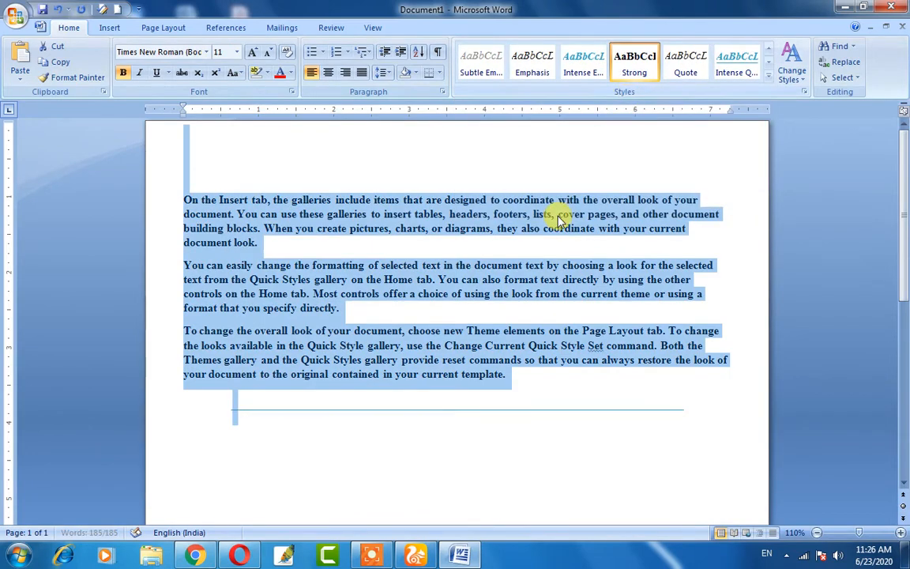
- Apply the built-in Verve theme to the document and clear the text selection
{"action": "left_click", "coordinate": [160, 28]}
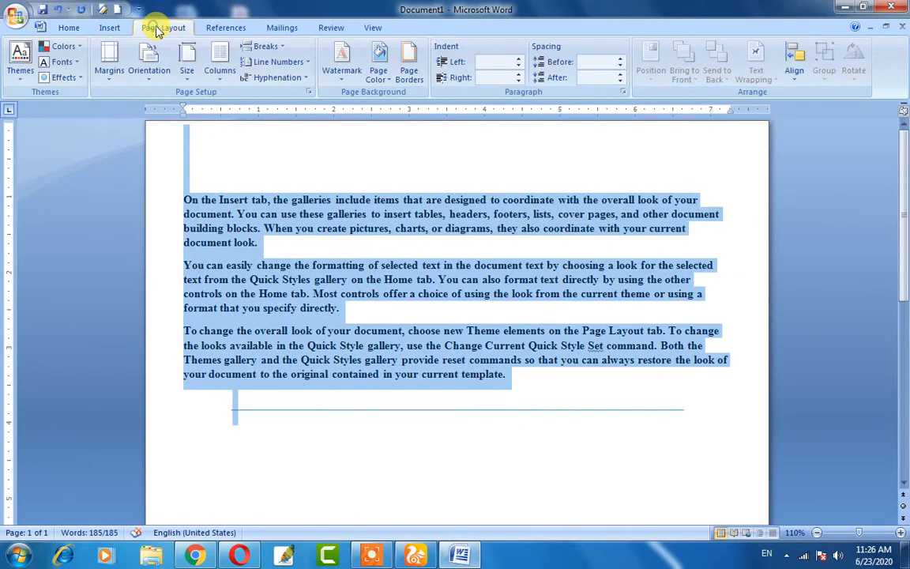
{"action": "left_click", "coordinate": [20, 79]}
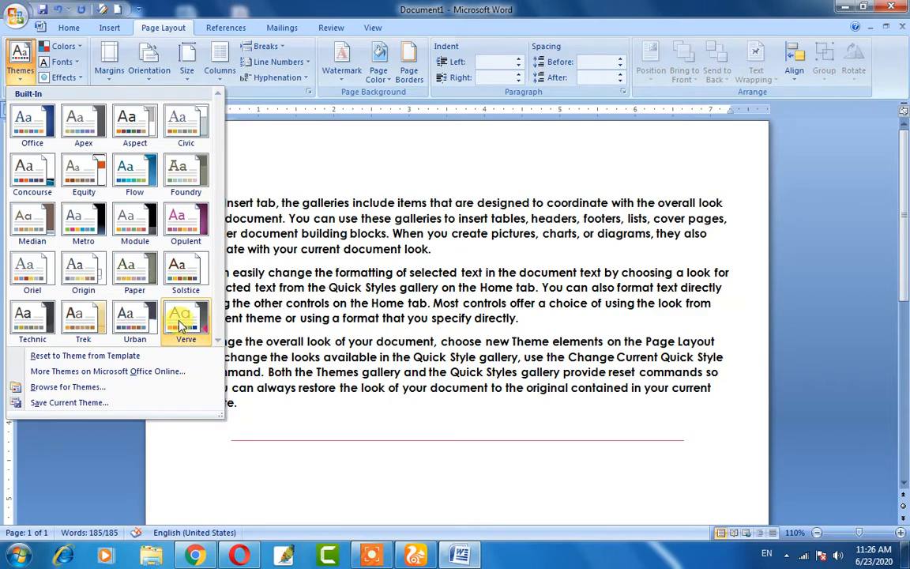
{"action": "left_click", "coordinate": [178, 325]}
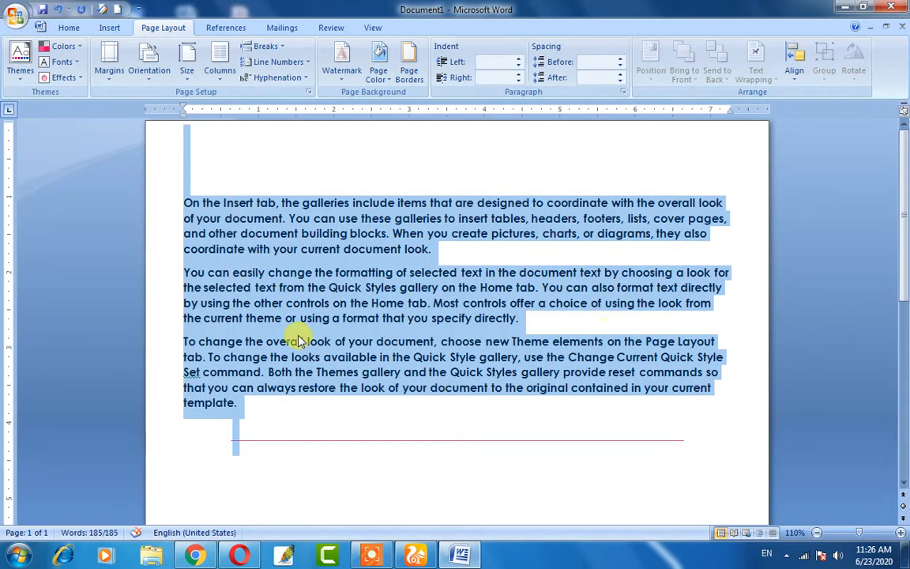
{"action": "left_click", "coordinate": [176, 198]}
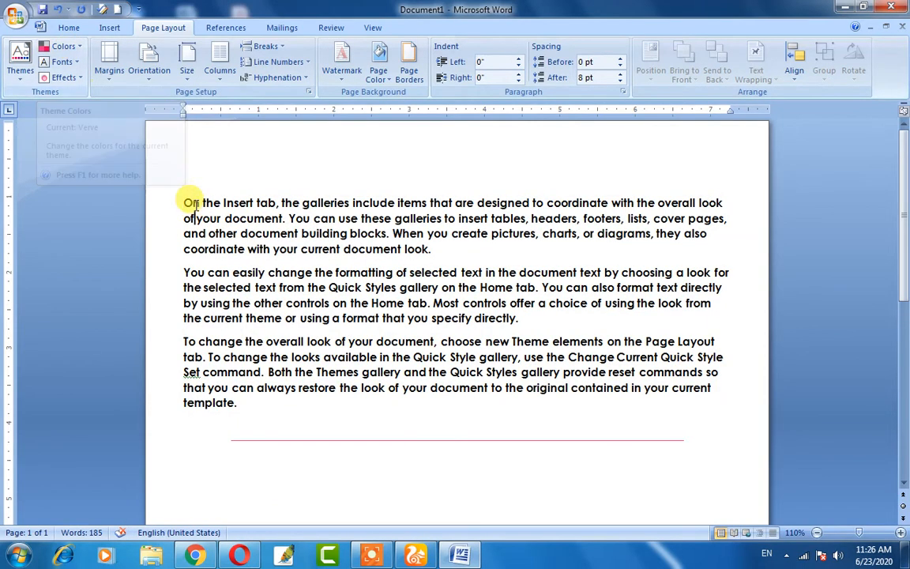
- Split the first paragraph after "On the Insert tab," so that this phrase stands on its own line
{"action": "left_click_drag", "start_coordinate": [187, 201], "coordinate": [248, 403]}
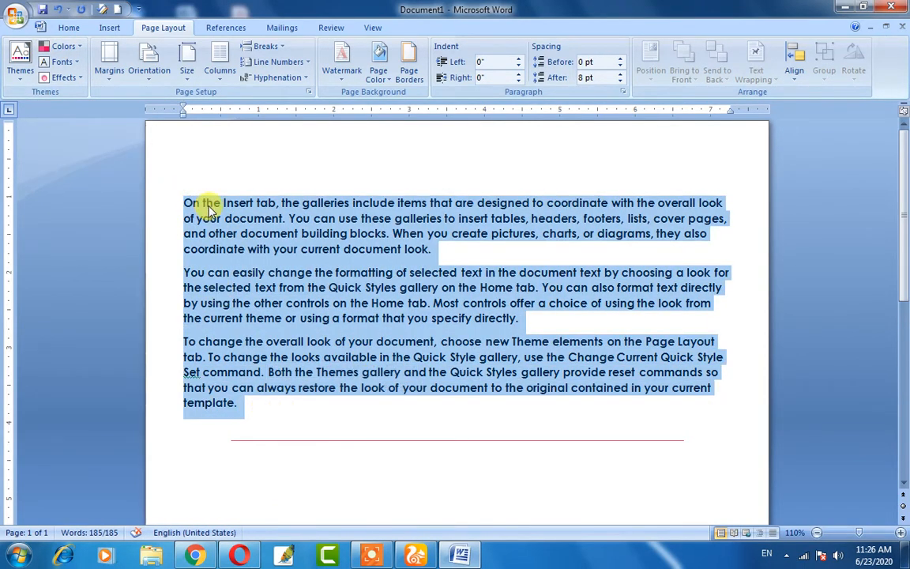
{"action": "left_click", "coordinate": [200, 201]}
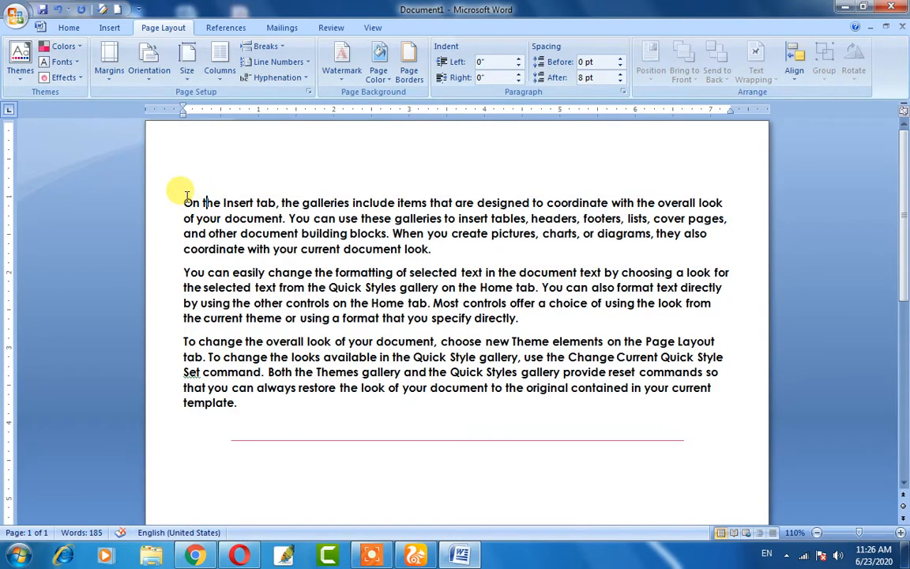
{"action": "double_click", "coordinate": [269, 204]}
{"action": "left_click_drag", "start_coordinate": [277, 205], "coordinate": [185, 205]}
{"action": "left_click", "coordinate": [279, 206]}
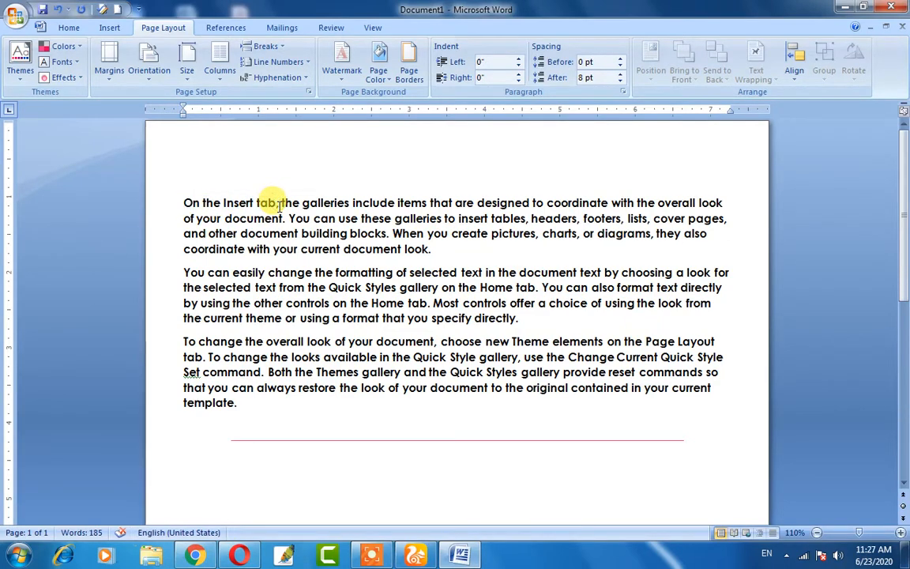
{"action": "key", "text": "Return"}
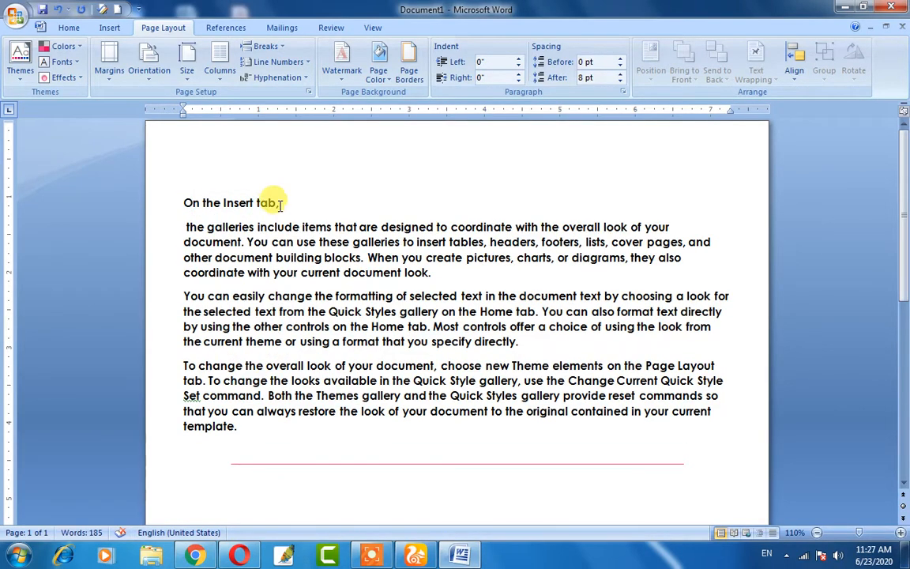
- Format the line "On the Insert tab," with the Heading 1 style
{"action": "left_click_drag", "start_coordinate": [279, 204], "coordinate": [184, 203]}
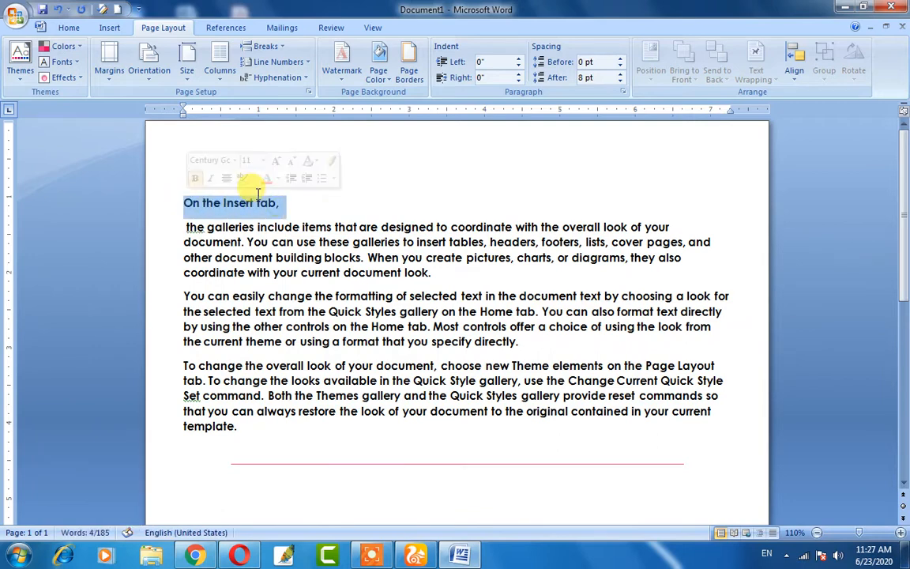
{"action": "mouse_move", "coordinate": [298, 211]}
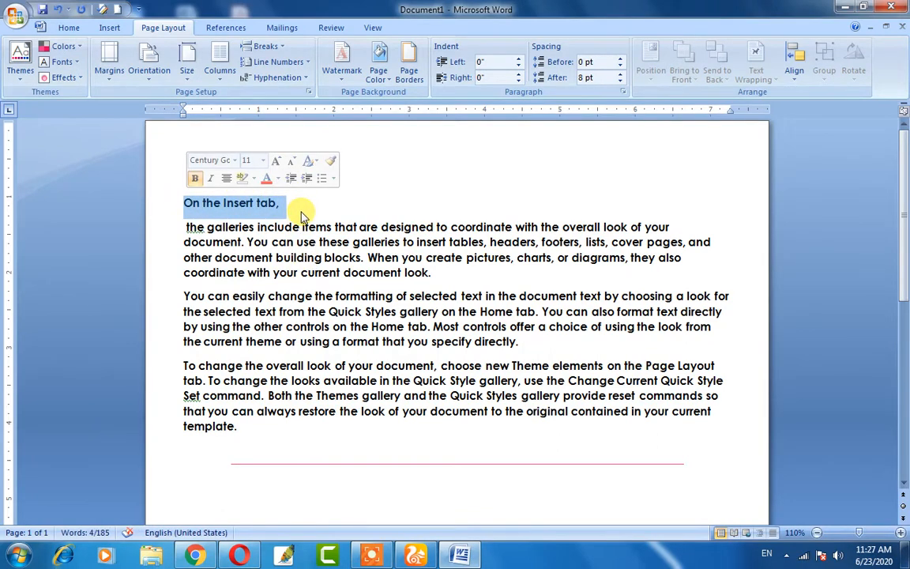
{"action": "left_click", "coordinate": [69, 29]}
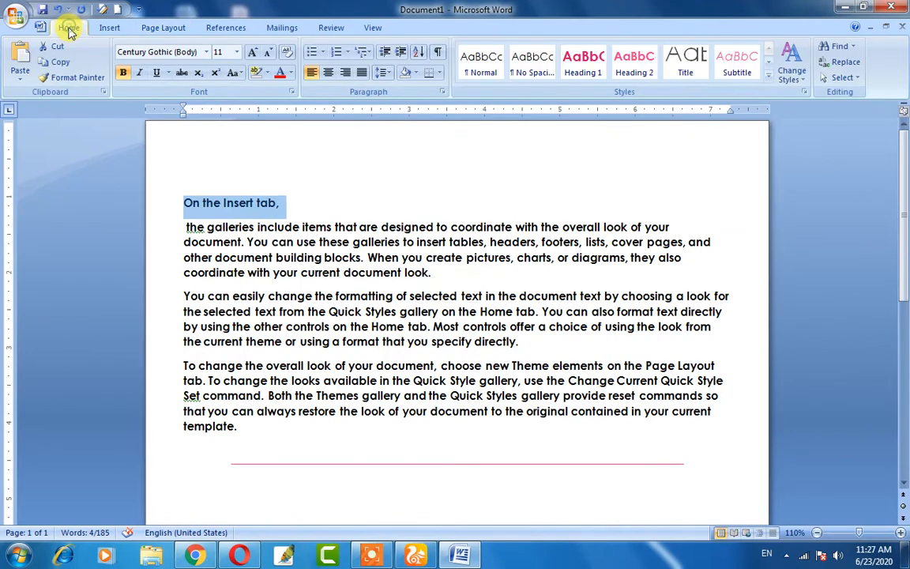
{"action": "left_click", "coordinate": [588, 73]}
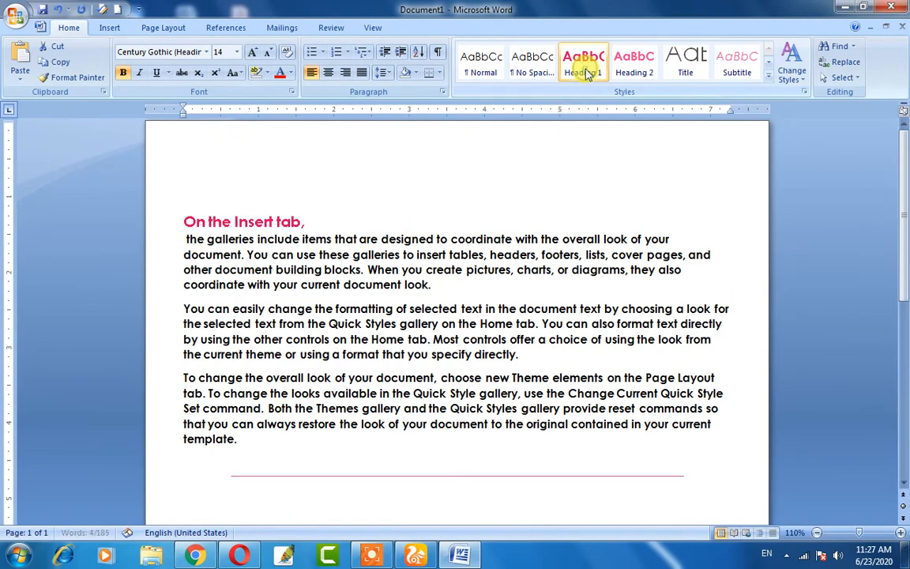
{"action": "left_click", "coordinate": [315, 308]}
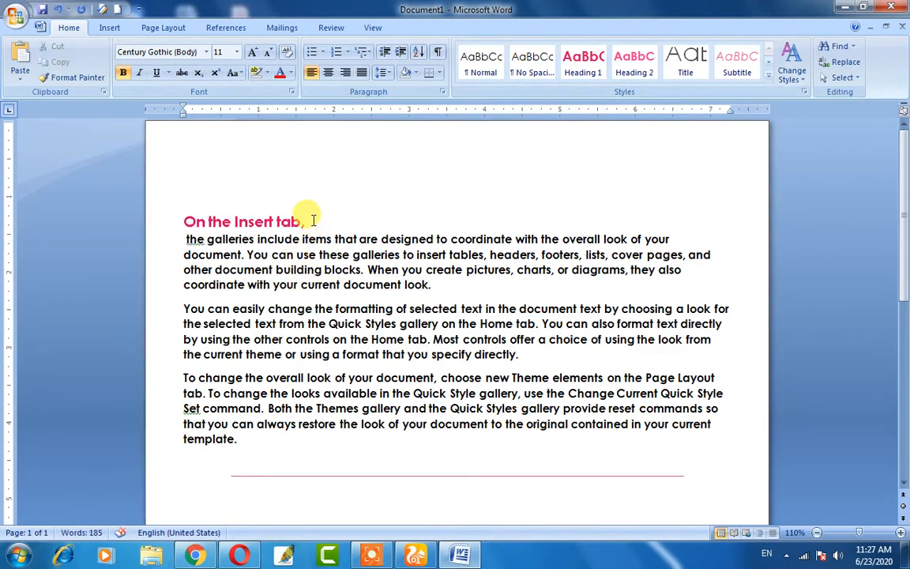
- Change the theme colors to the built-in Foundry set with the heading line selected
{"action": "left_click_drag", "start_coordinate": [314, 222], "coordinate": [184, 221]}
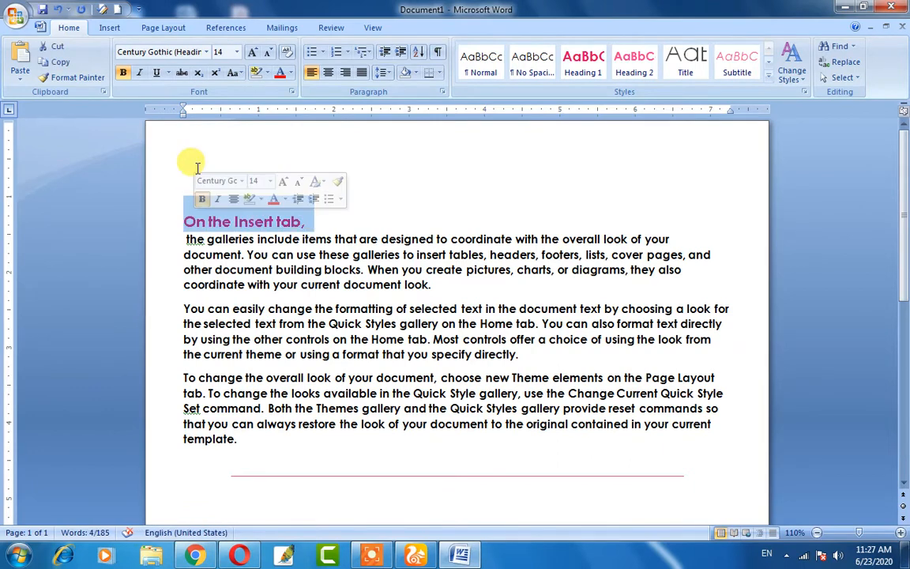
{"action": "left_click", "coordinate": [159, 28]}
{"action": "left_click", "coordinate": [61, 52]}
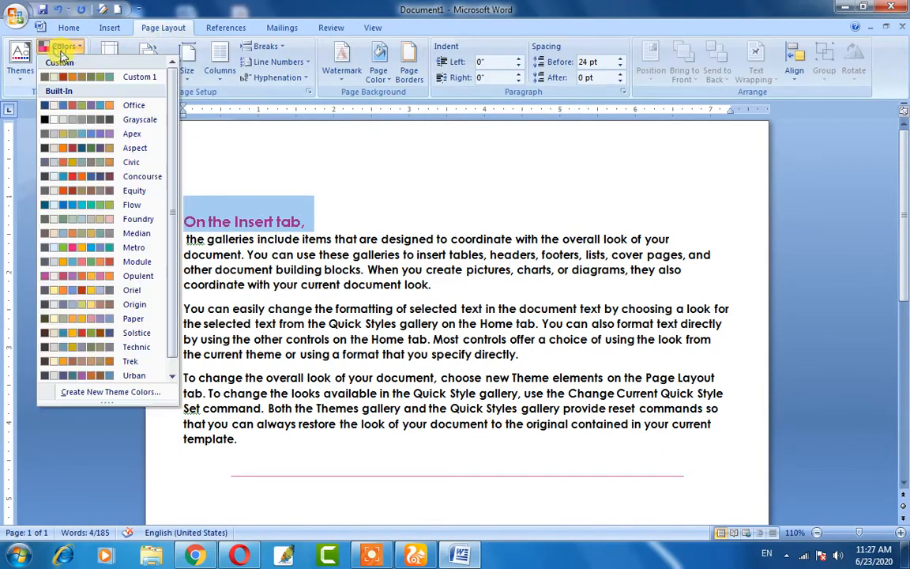
{"action": "left_click", "coordinate": [93, 221]}
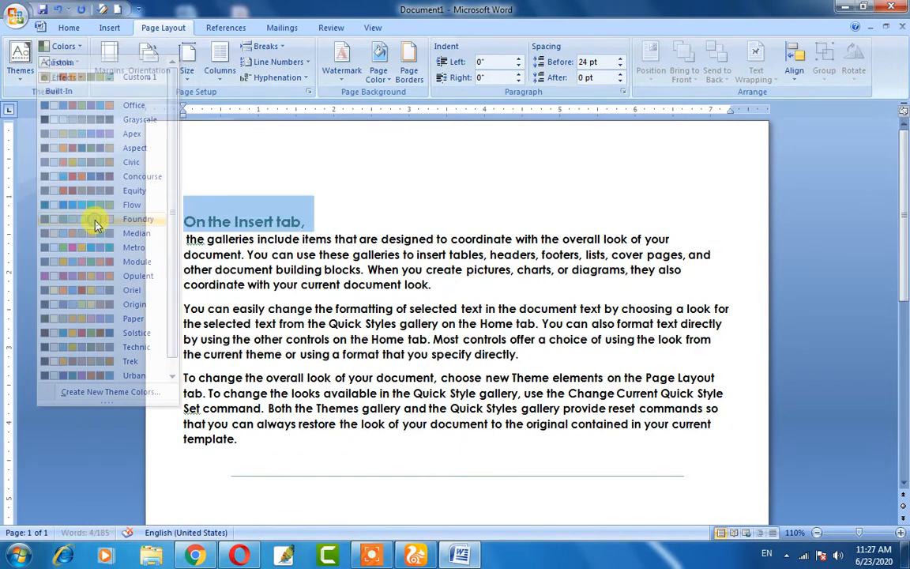
{"action": "left_click", "coordinate": [229, 237]}
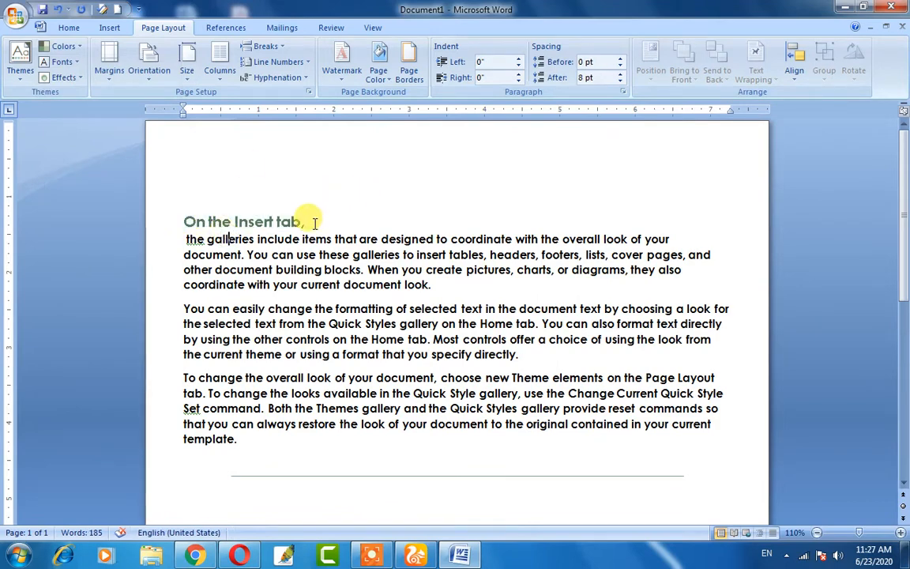
{"action": "left_click", "coordinate": [69, 28]}
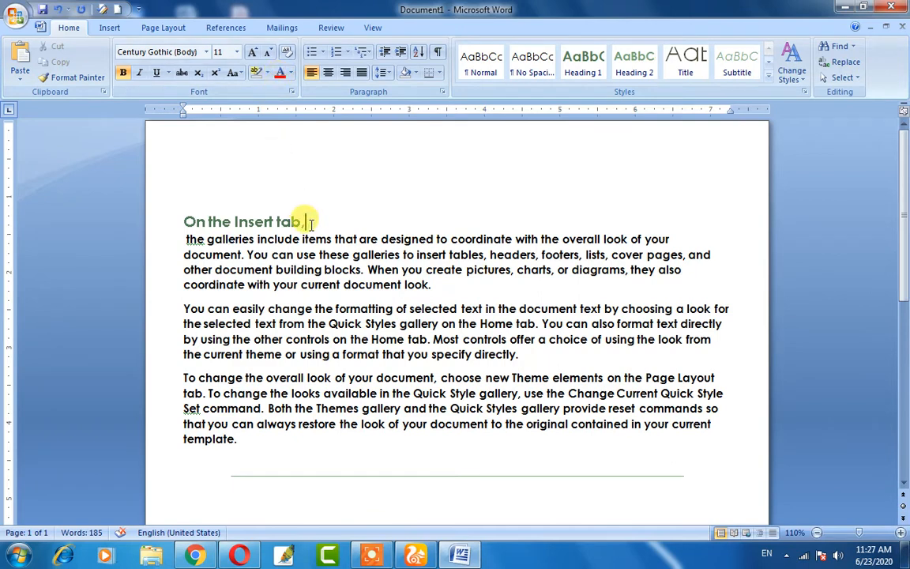
{"action": "left_click_drag", "start_coordinate": [310, 222], "coordinate": [162, 212]}
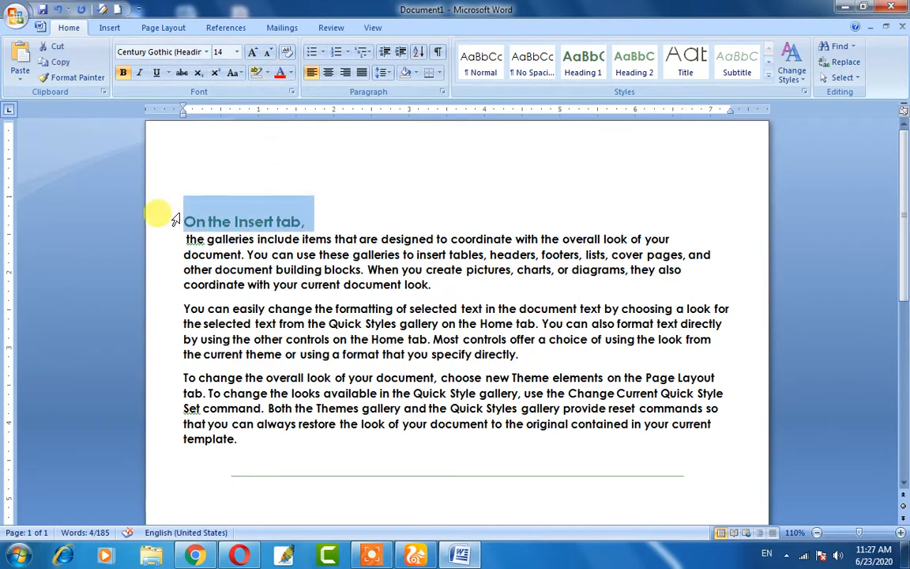
{"action": "left_click", "coordinate": [155, 28]}
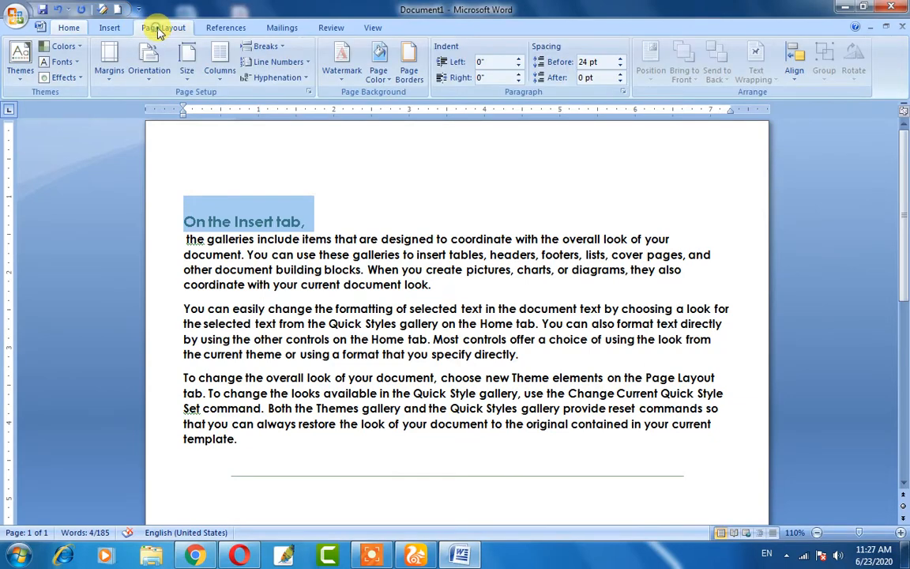
{"action": "left_click", "coordinate": [256, 283]}
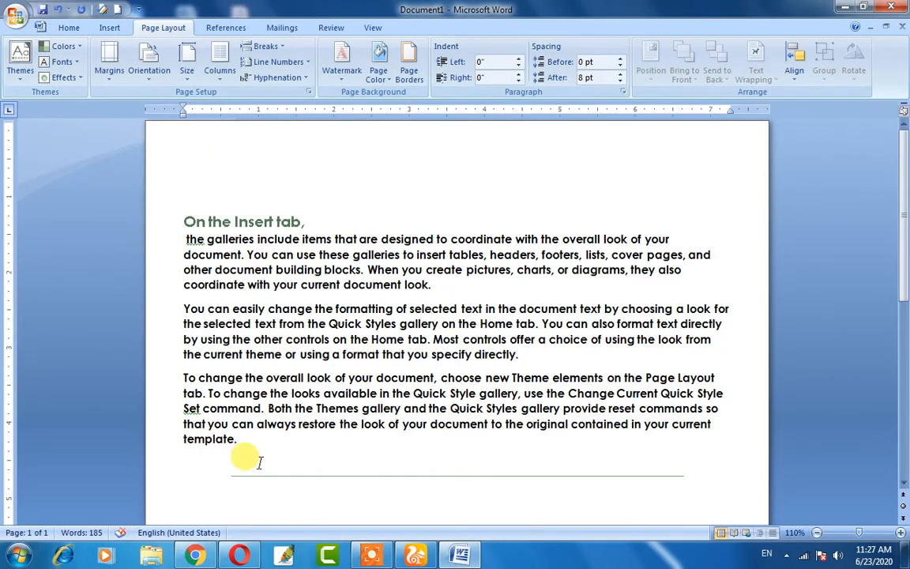
- Select the whole document and change the theme fonts to Office Classic (Arial and Times New Roman)
{"action": "left_click", "coordinate": [238, 439]}
{"action": "key", "text": "ctrl+a"}
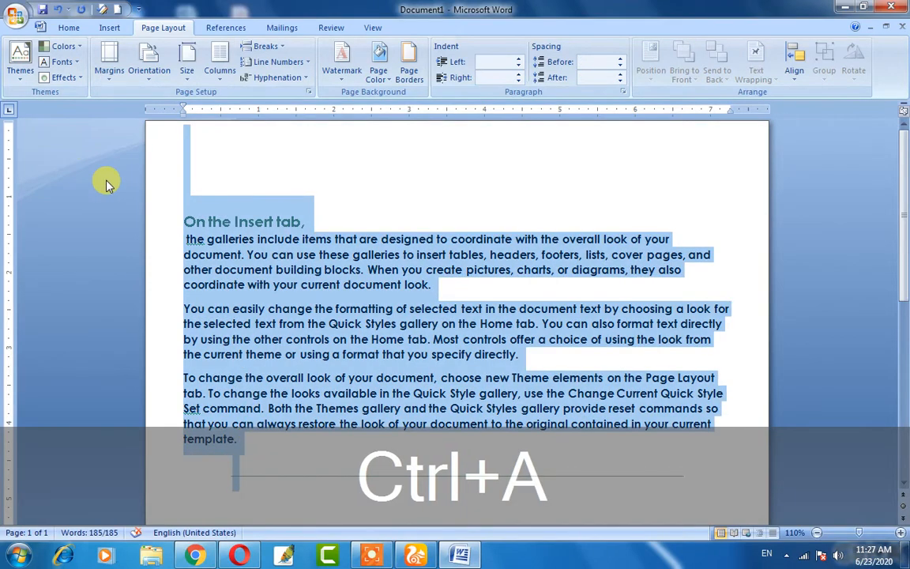
{"action": "left_click", "coordinate": [63, 63]}
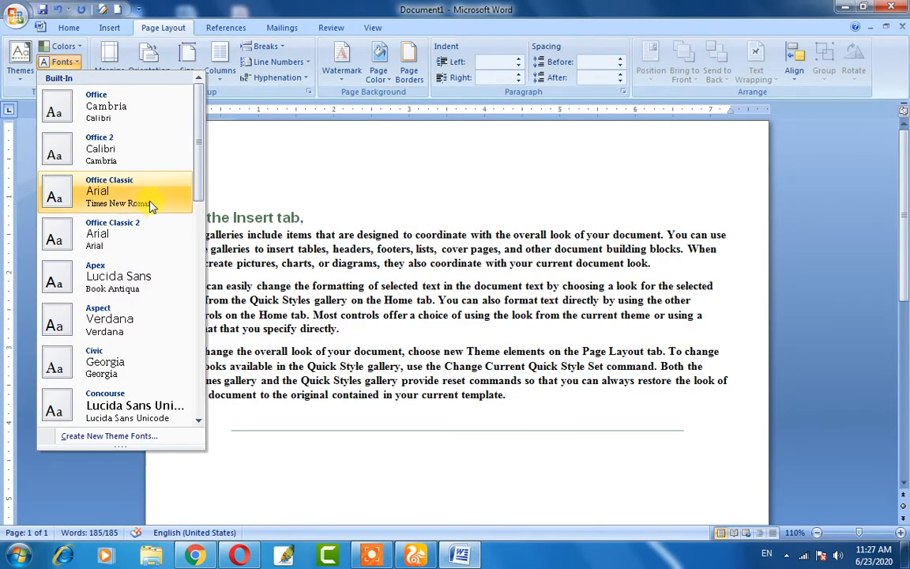
{"action": "left_click", "coordinate": [152, 204]}
{"action": "left_click", "coordinate": [331, 338]}
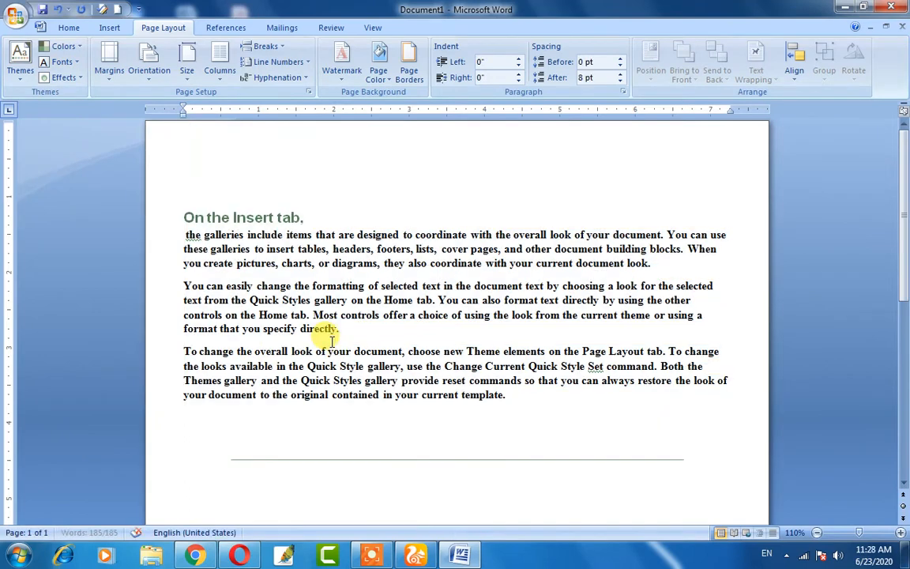
{"action": "left_click", "coordinate": [57, 77]}
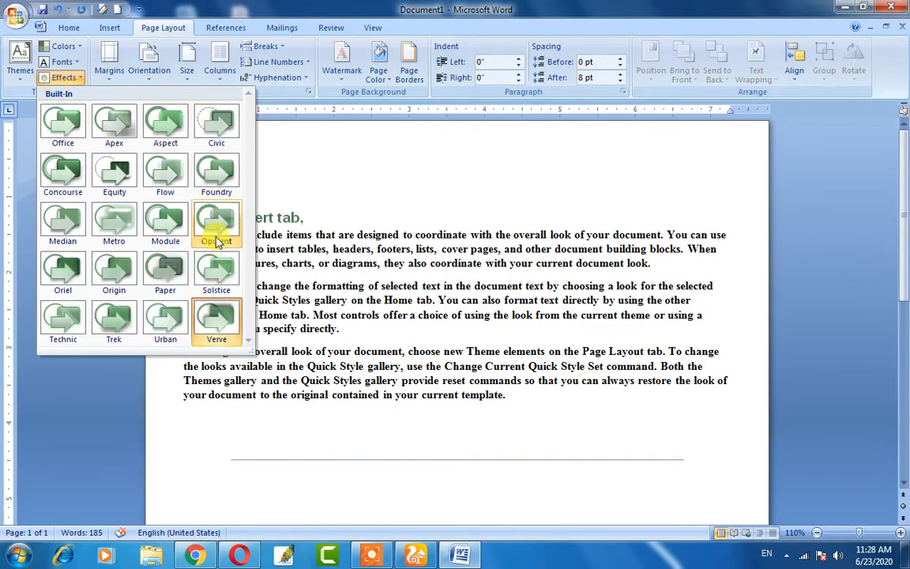
{"action": "left_click", "coordinate": [269, 247]}
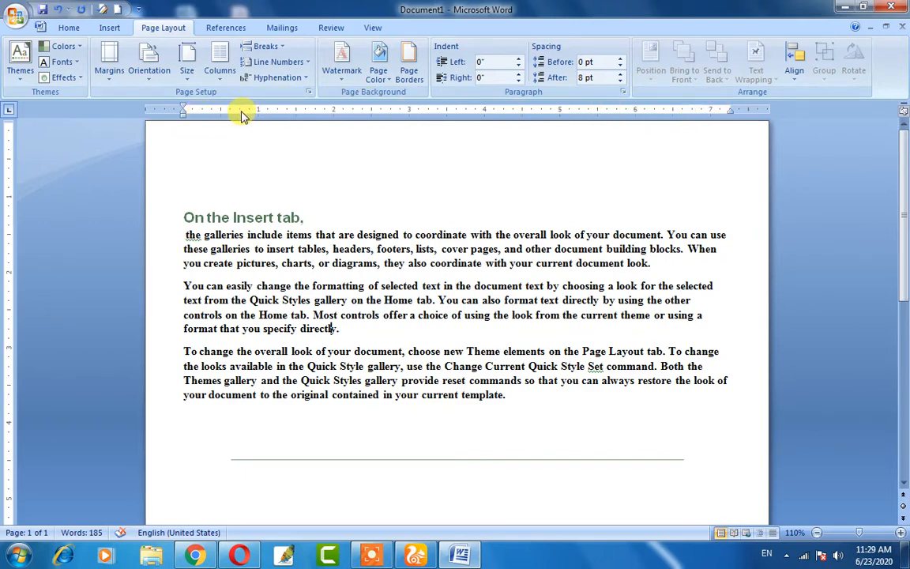
{"action": "key", "text": "F12"}
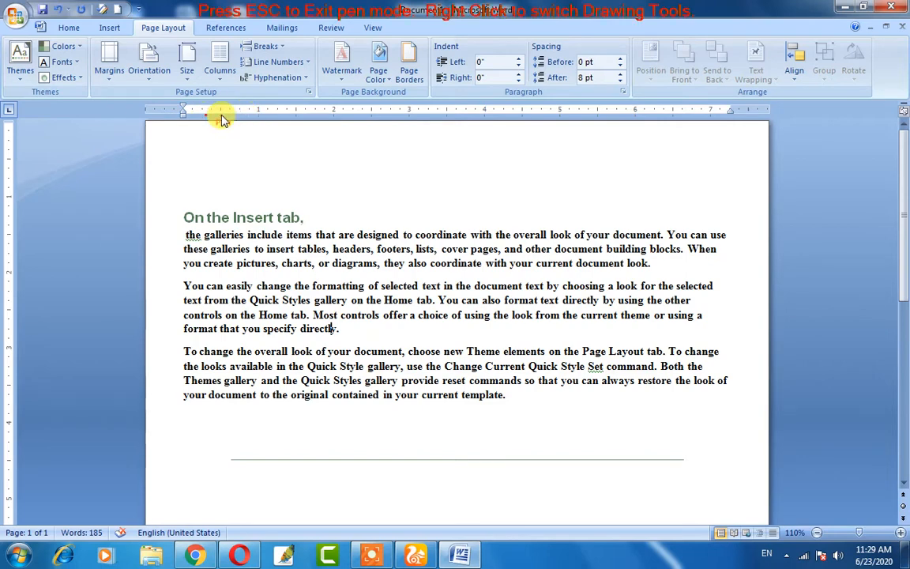
{"action": "left_click_drag", "start_coordinate": [247, 129], "coordinate": [330, 107]}
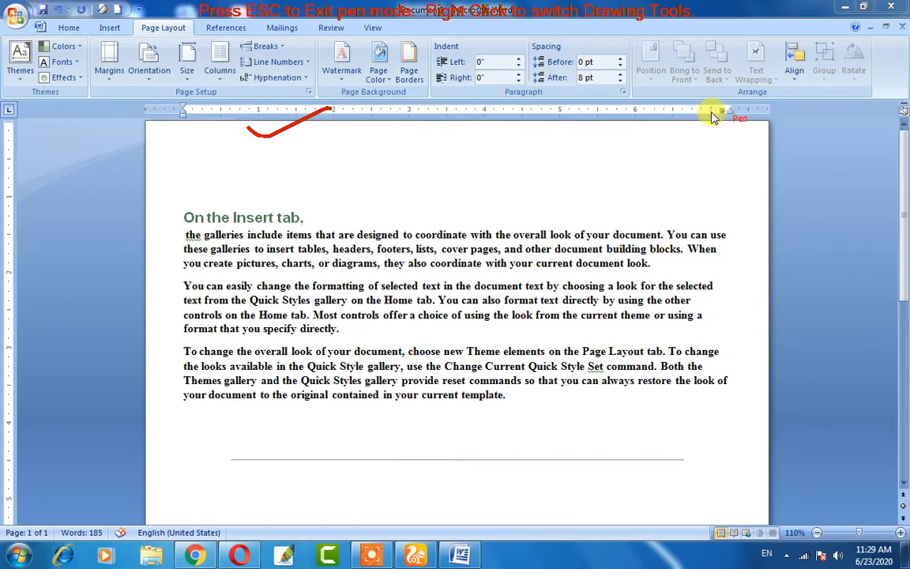
{"action": "left_click_drag", "start_coordinate": [720, 112], "coordinate": [203, 110]}
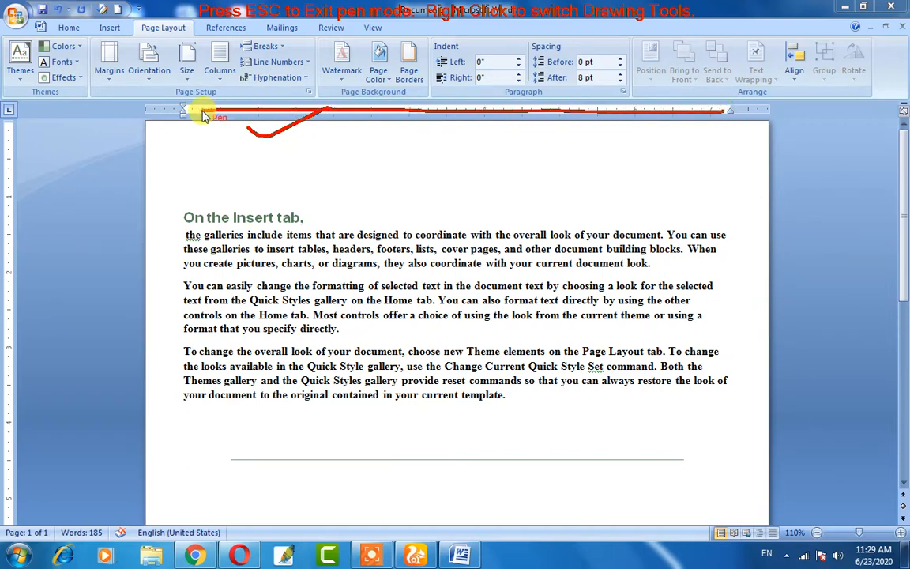
{"action": "left_click_drag", "start_coordinate": [11, 224], "coordinate": [3, 486]}
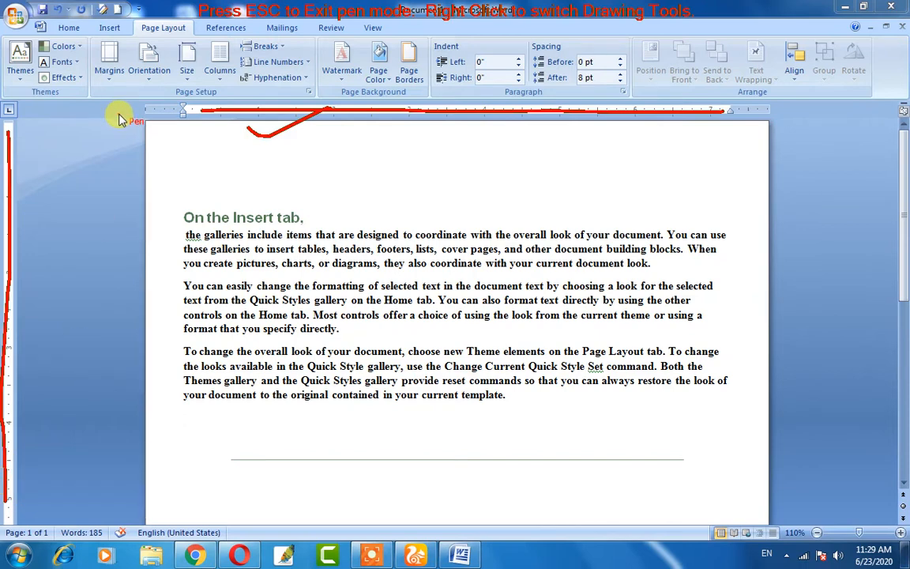
{"action": "key", "text": "Escape"}
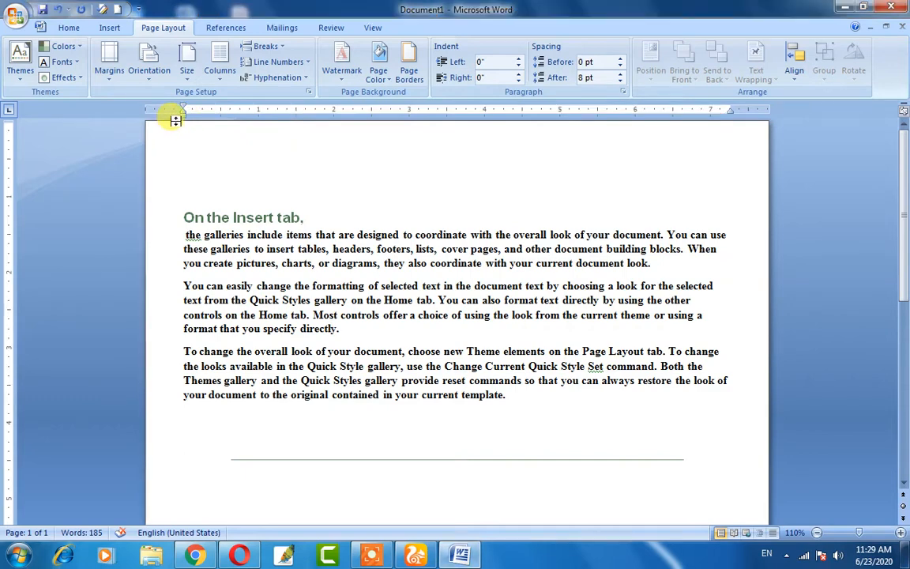
{"action": "key", "text": "F9"}
{"action": "mouse_move", "coordinate": [171, 118]}
{"action": "left_mouse_down"}
{"action": "mouse_move", "coordinate": [184, 128]}
{"action": "mouse_move", "coordinate": [196, 113]}
{"action": "left_mouse_up"}
{"action": "mouse_move", "coordinate": [707, 120]}
{"action": "left_mouse_down"}
{"action": "mouse_move", "coordinate": [719, 132]}
{"action": "mouse_move", "coordinate": [741, 117]}
{"action": "left_mouse_up"}
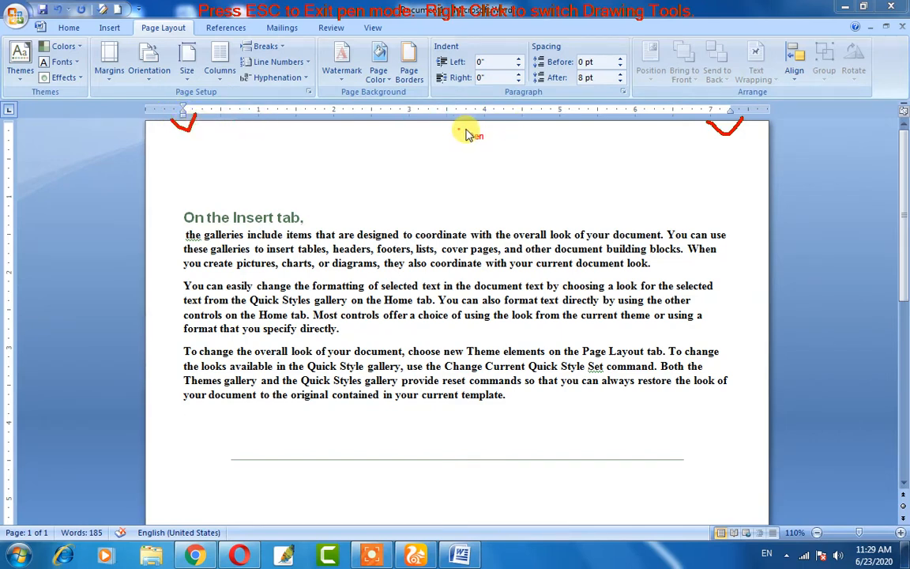
{"action": "key", "text": "Escape"}
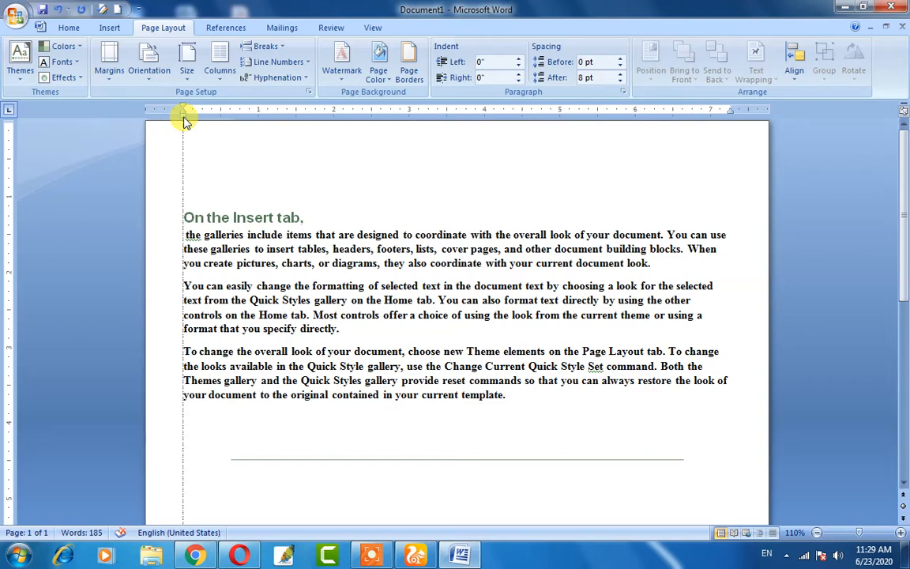
- Indent the second body paragraph from the left using the ruler, and adjust its left indent to 0.5"
{"action": "left_click_drag", "start_coordinate": [184, 119], "coordinate": [214, 119]}
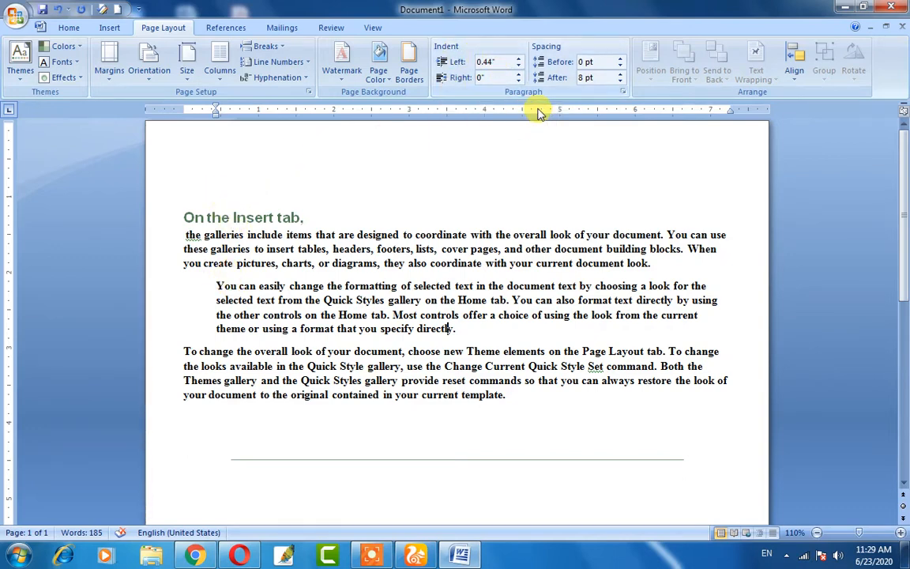
{"action": "left_click", "coordinate": [499, 62]}
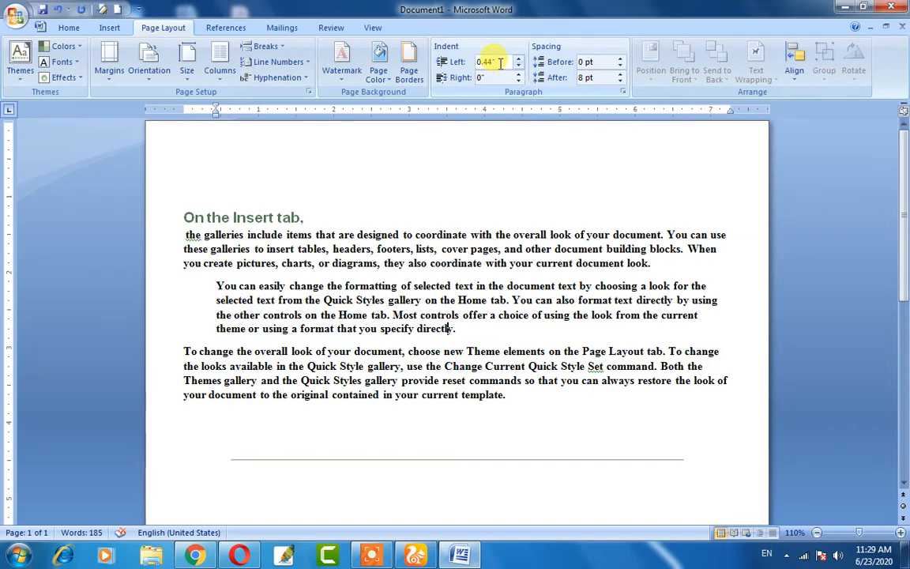
{"action": "left_click", "coordinate": [519, 60]}
{"action": "left_click", "coordinate": [519, 60]}
{"action": "left_click", "coordinate": [519, 60]}
{"action": "left_click", "coordinate": [520, 59]}
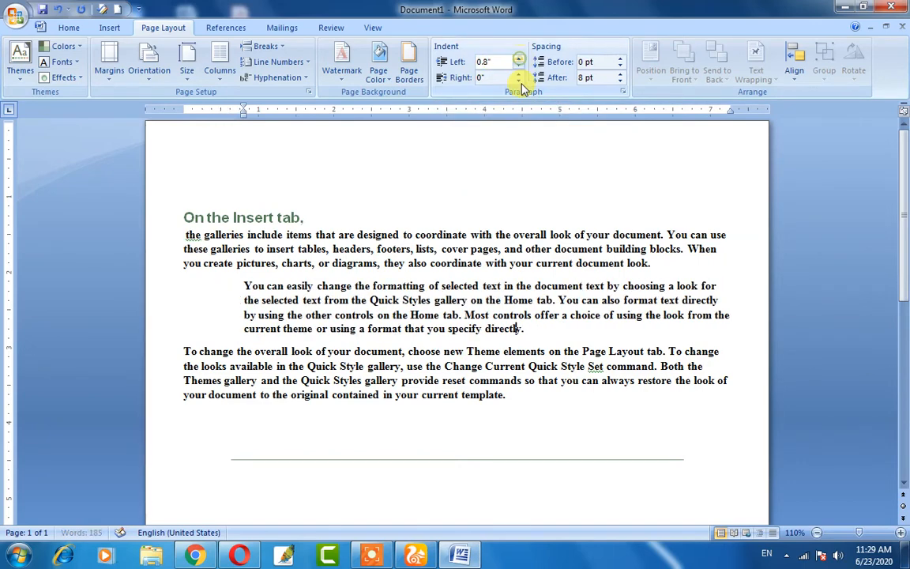
{"action": "left_click", "coordinate": [518, 66]}
{"action": "left_click", "coordinate": [518, 66]}
{"action": "left_click", "coordinate": [518, 66]}
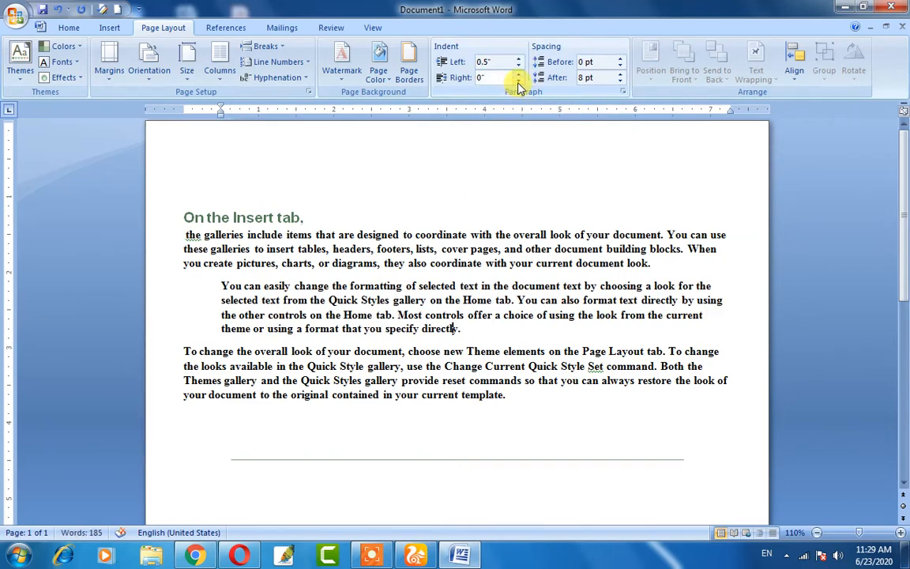
- Lower the second body paragraph's right indent to -0.3", and raise it to 0.1"
{"action": "left_click", "coordinate": [519, 81]}
{"action": "left_click", "coordinate": [519, 81]}
{"action": "left_click", "coordinate": [519, 81]}
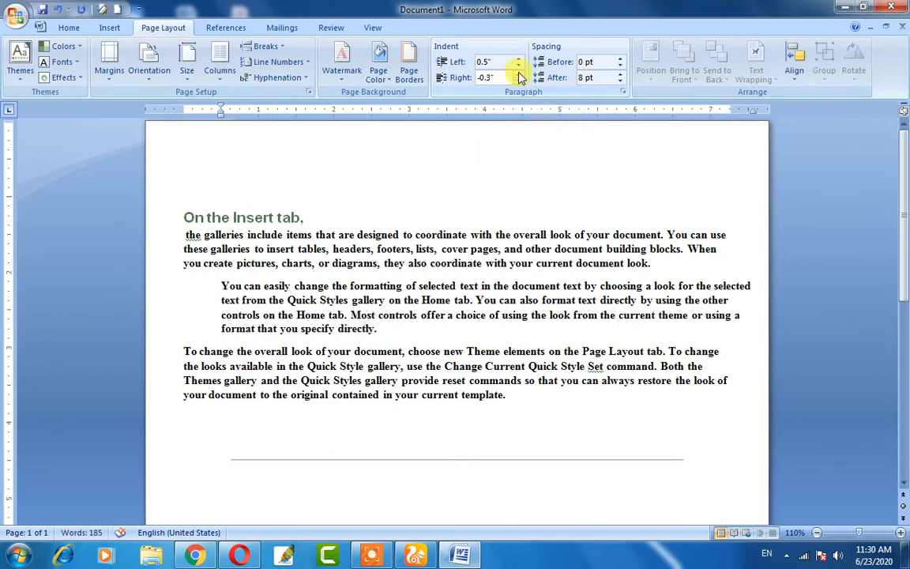
{"action": "left_click", "coordinate": [519, 73]}
{"action": "left_click", "coordinate": [519, 74]}
{"action": "left_click", "coordinate": [519, 73]}
{"action": "left_click", "coordinate": [519, 73]}
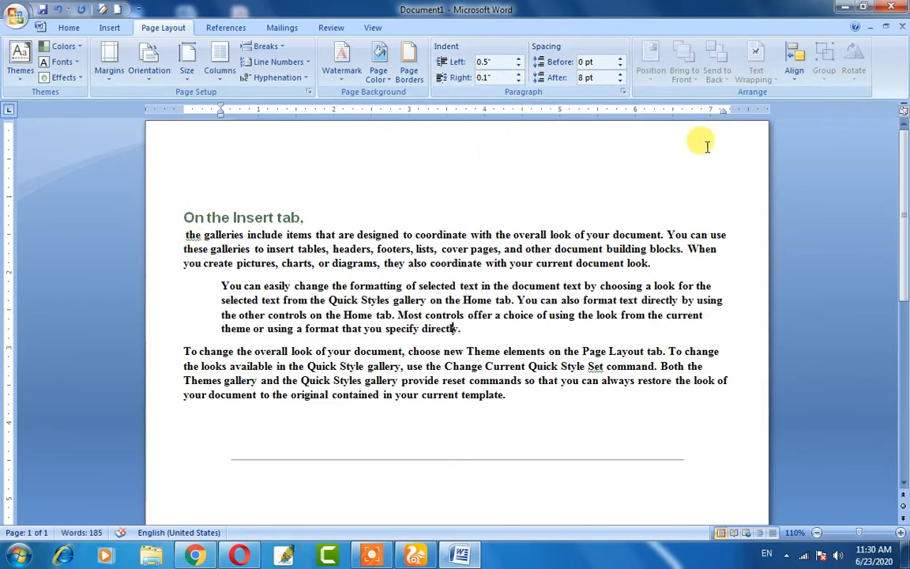
- Move the second body paragraph's ruler indent markers to a left indent of about 0.81" and a right indent of about 0.71"
{"action": "left_click_drag", "start_coordinate": [723, 111], "coordinate": [656, 123]}
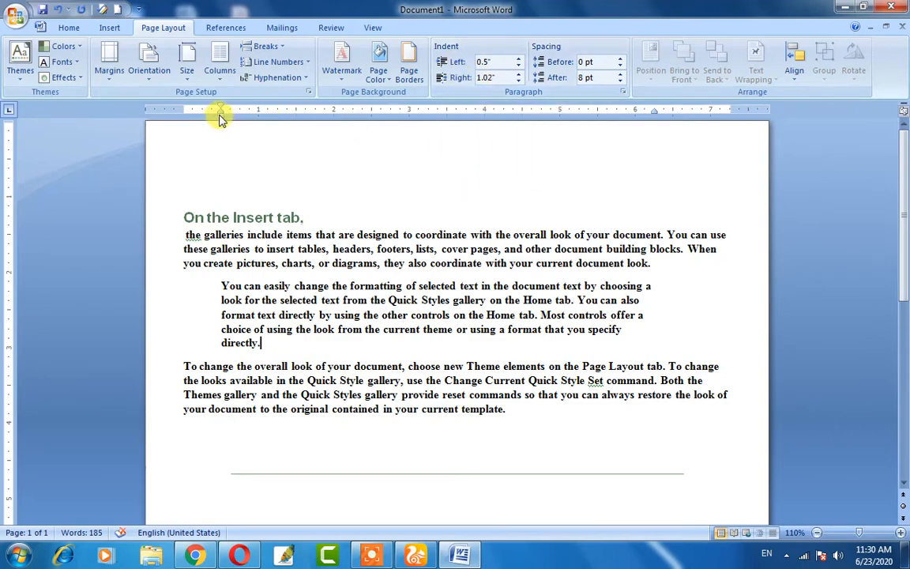
{"action": "left_click_drag", "start_coordinate": [221, 115], "coordinate": [245, 115]}
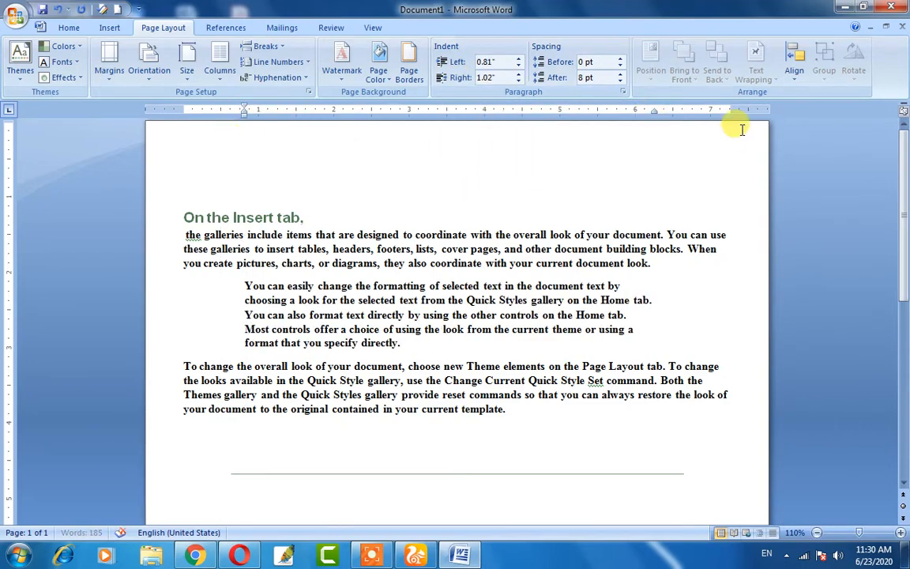
{"action": "left_click_drag", "start_coordinate": [655, 112], "coordinate": [673, 115]}
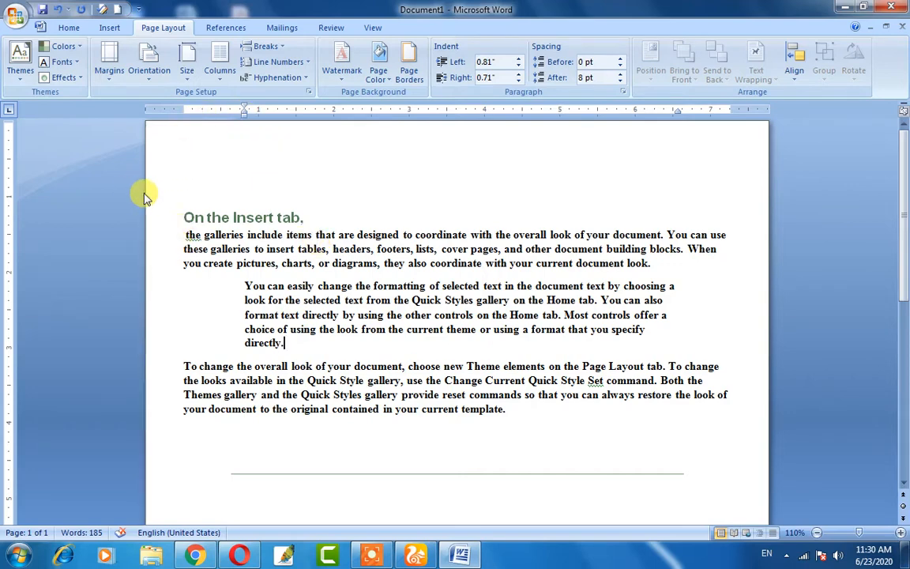
{"action": "key", "text": "ctrl+F12"}
{"action": "left_click_drag", "start_coordinate": [152, 231], "coordinate": [184, 233]}
{"action": "left_click_drag", "start_coordinate": [145, 400], "coordinate": [183, 403]}
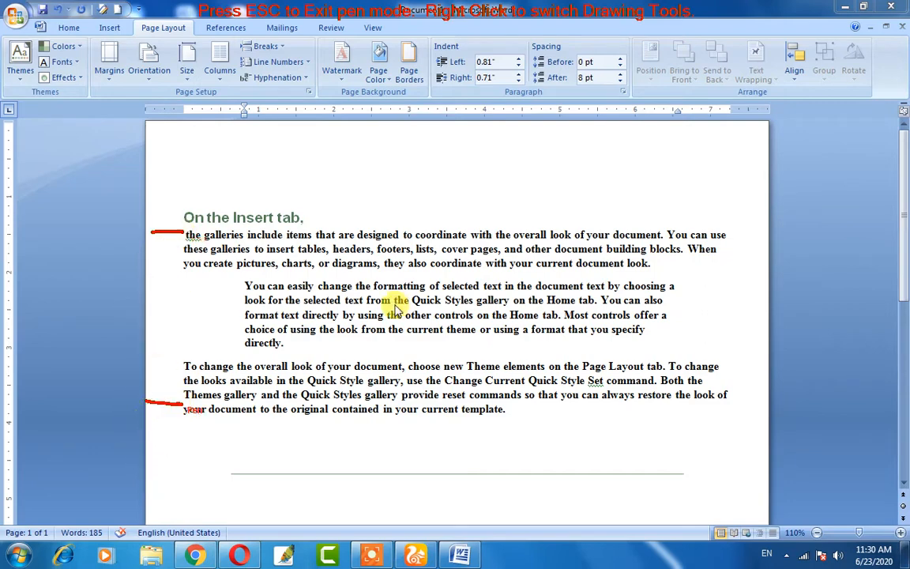
{"action": "left_click_drag", "start_coordinate": [723, 248], "coordinate": [756, 248]}
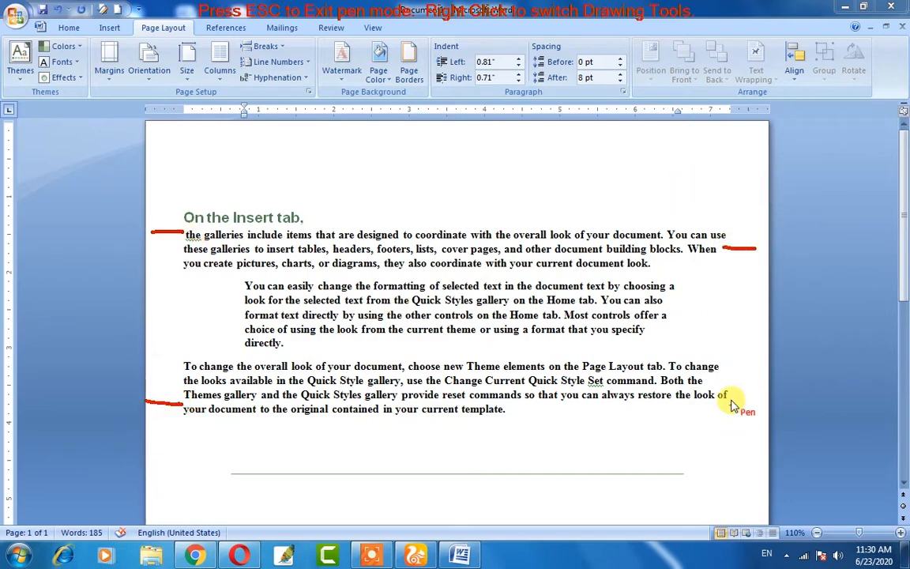
{"action": "left_click_drag", "start_coordinate": [731, 398], "coordinate": [755, 398]}
{"action": "left_click_drag", "start_coordinate": [749, 221], "coordinate": [749, 405]}
{"action": "left_click_drag", "start_coordinate": [165, 212], "coordinate": [165, 403]}
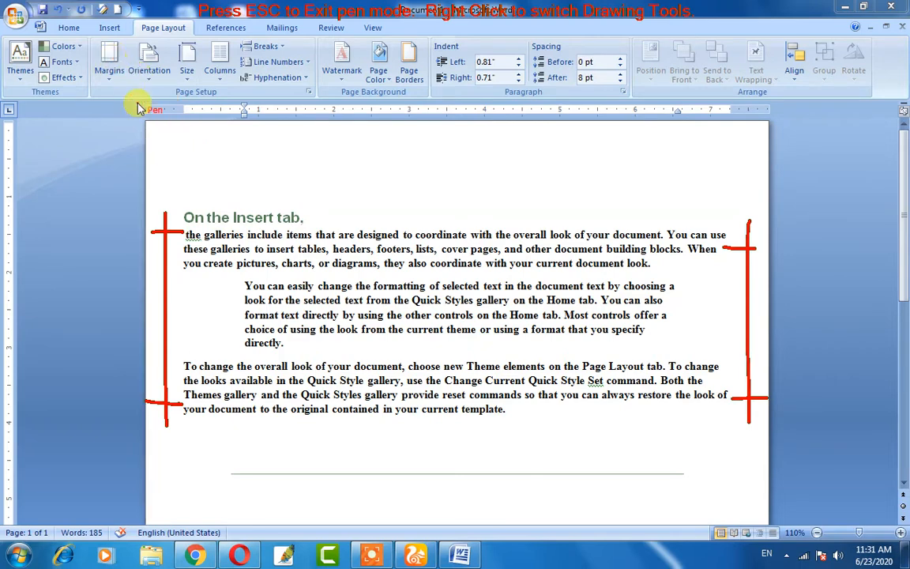
{"action": "key", "text": "Escape"}
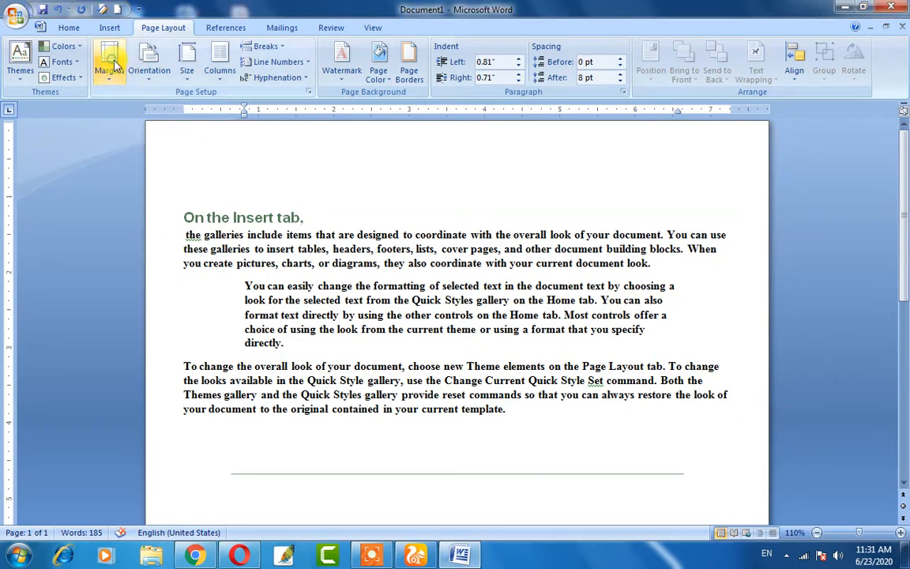
{"action": "left_click", "coordinate": [110, 67]}
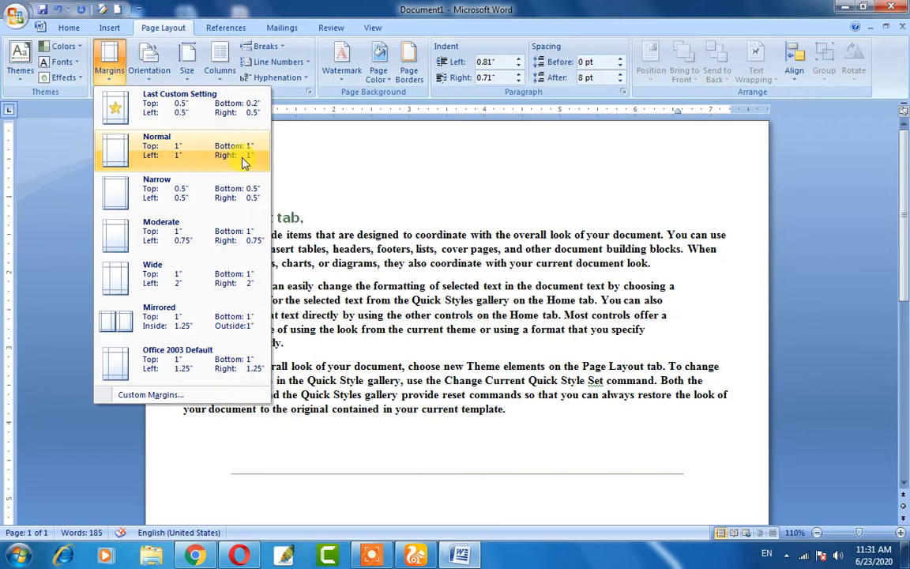
{"action": "left_click", "coordinate": [114, 144]}
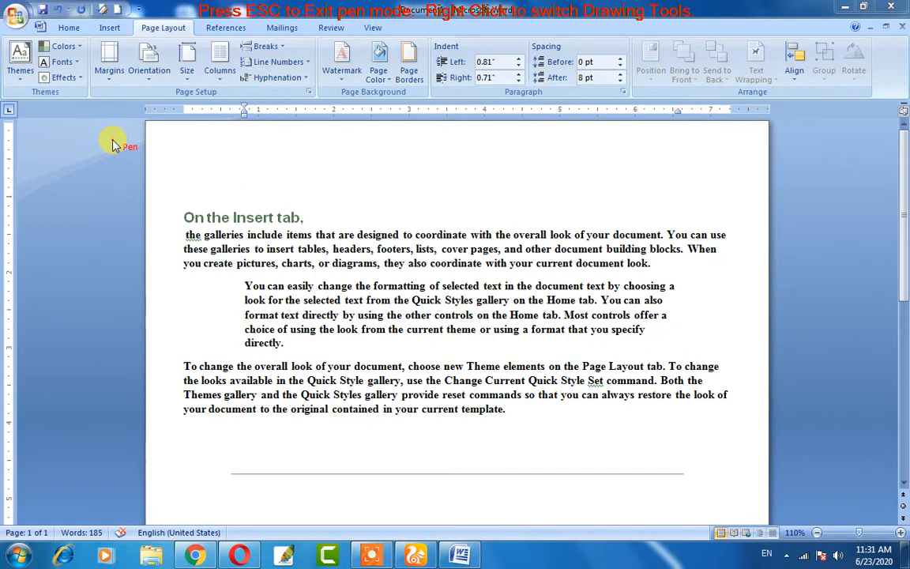
{"action": "left_click", "coordinate": [109, 71]}
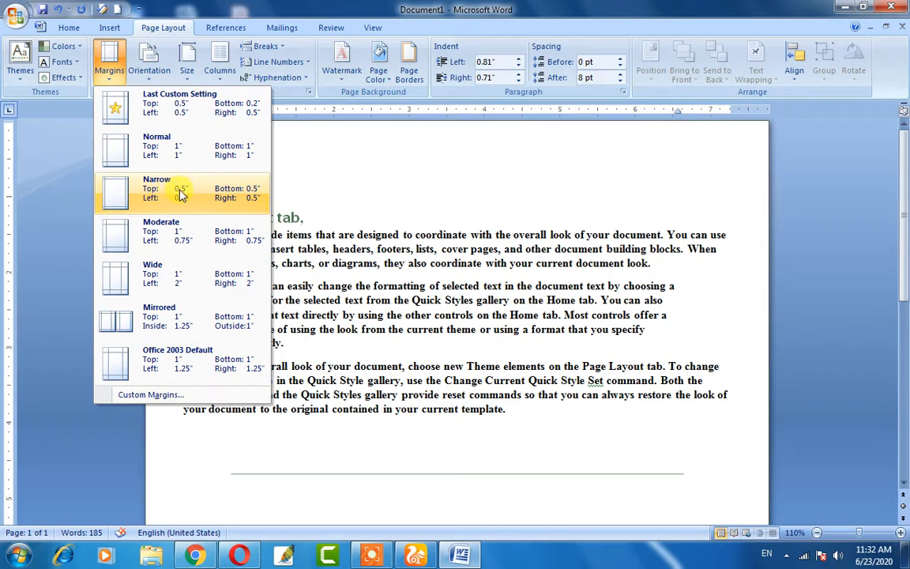
{"action": "left_click", "coordinate": [249, 204]}
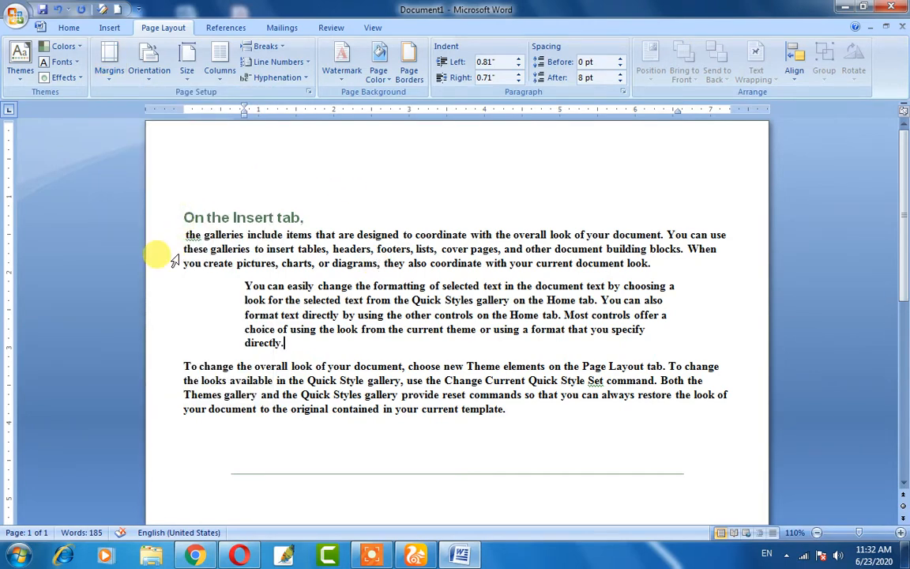
{"action": "key", "text": "ctrl+2"}
{"action": "left_click_drag", "start_coordinate": [180, 253], "coordinate": [150, 251]}
{"action": "left_click_drag", "start_coordinate": [179, 401], "coordinate": [156, 399]}
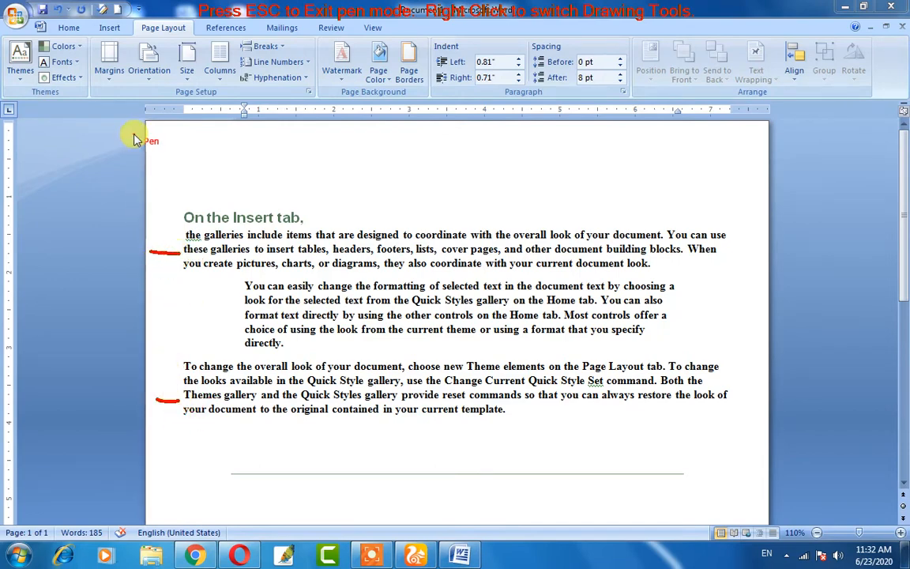
{"action": "key", "text": "Escape"}
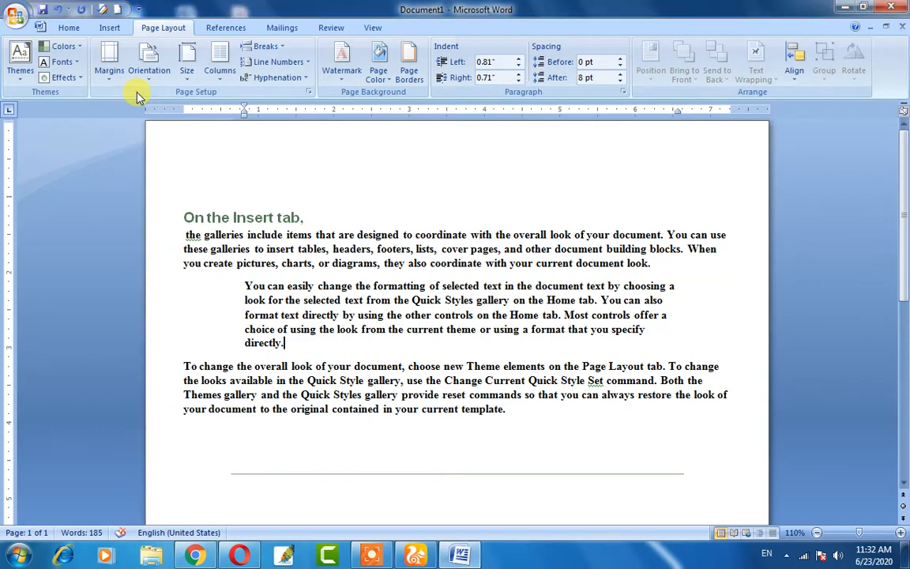
- Apply the preset Normal page margins of 1" on all sides to the document
{"action": "left_click", "coordinate": [111, 68]}
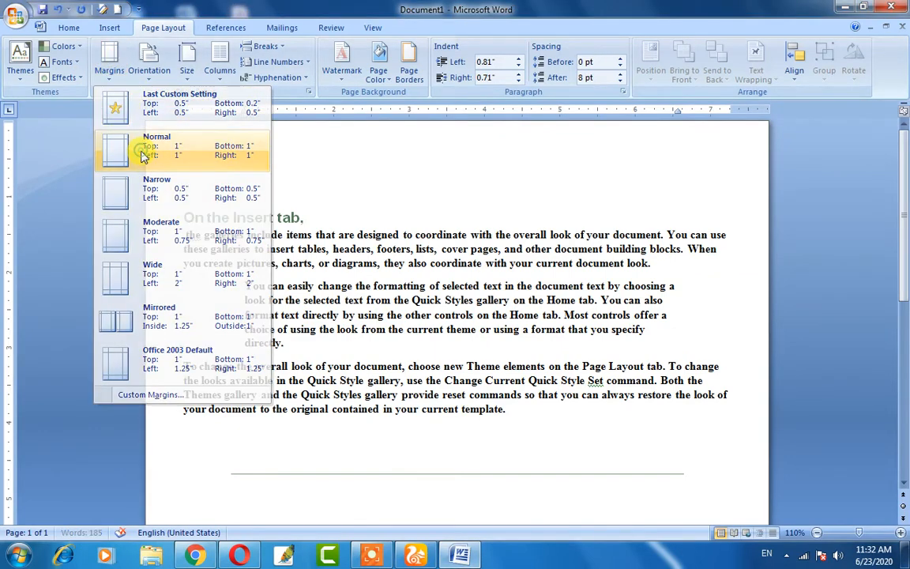
{"action": "left_click", "coordinate": [144, 153]}
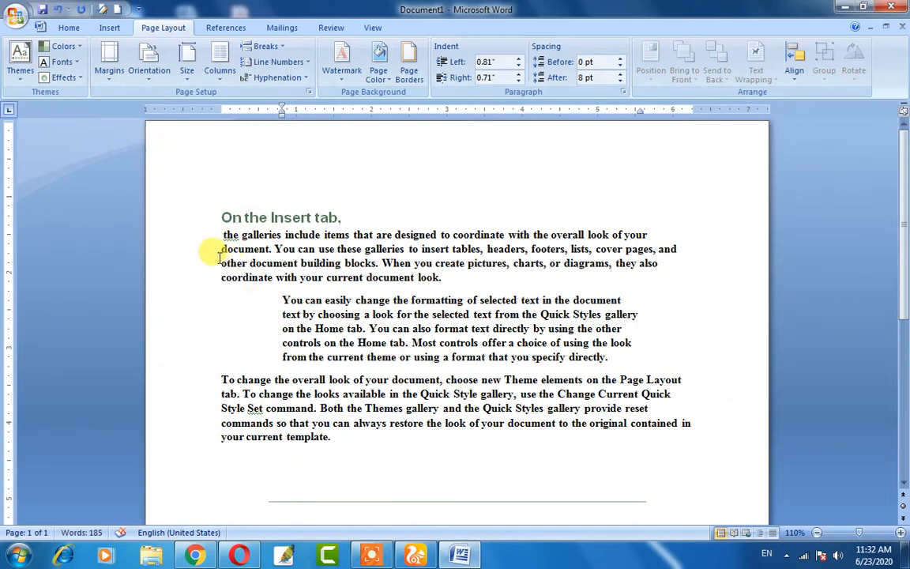
{"action": "key", "text": "ctrl+2"}
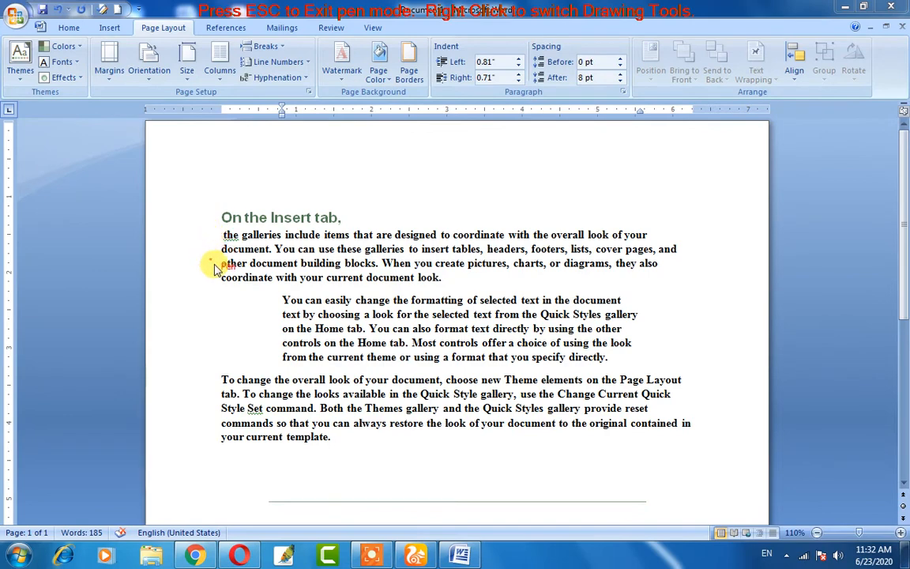
{"action": "left_click_drag", "start_coordinate": [214, 264], "coordinate": [168, 266]}
{"action": "left_click_drag", "start_coordinate": [210, 432], "coordinate": [155, 432]}
{"action": "left_click_drag", "start_coordinate": [680, 241], "coordinate": [750, 259]}
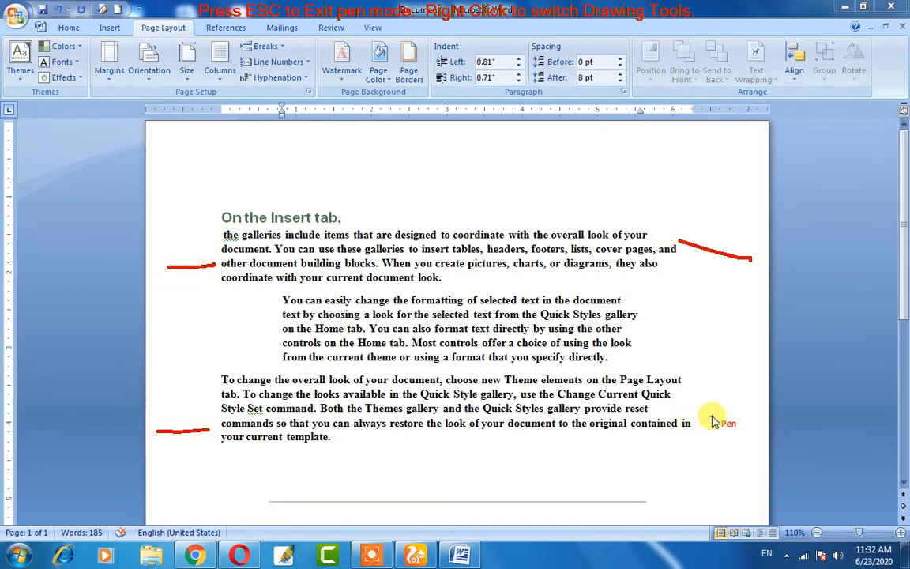
{"action": "left_click_drag", "start_coordinate": [712, 415], "coordinate": [786, 411]}
{"action": "left_click_drag", "start_coordinate": [272, 189], "coordinate": [276, 127]}
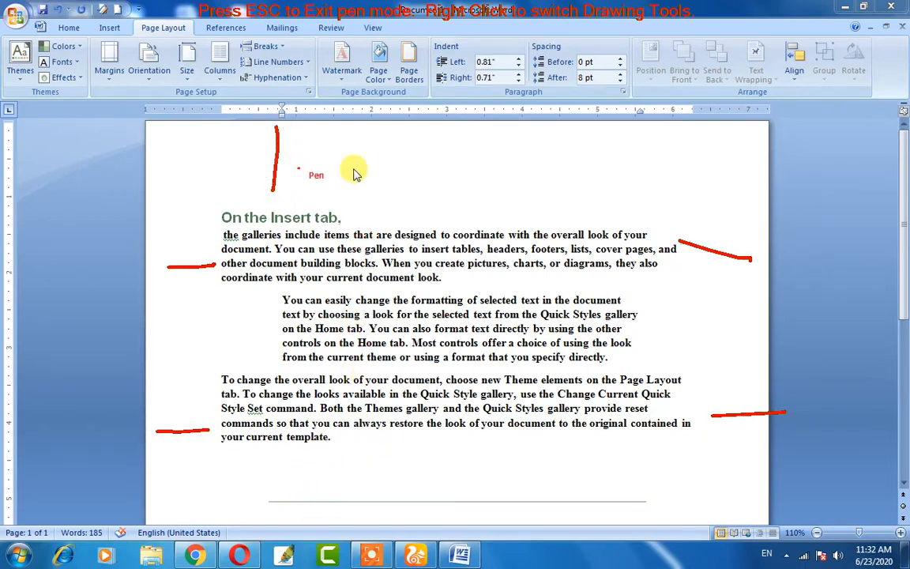
{"action": "left_click_drag", "start_coordinate": [645, 206], "coordinate": [642, 140]}
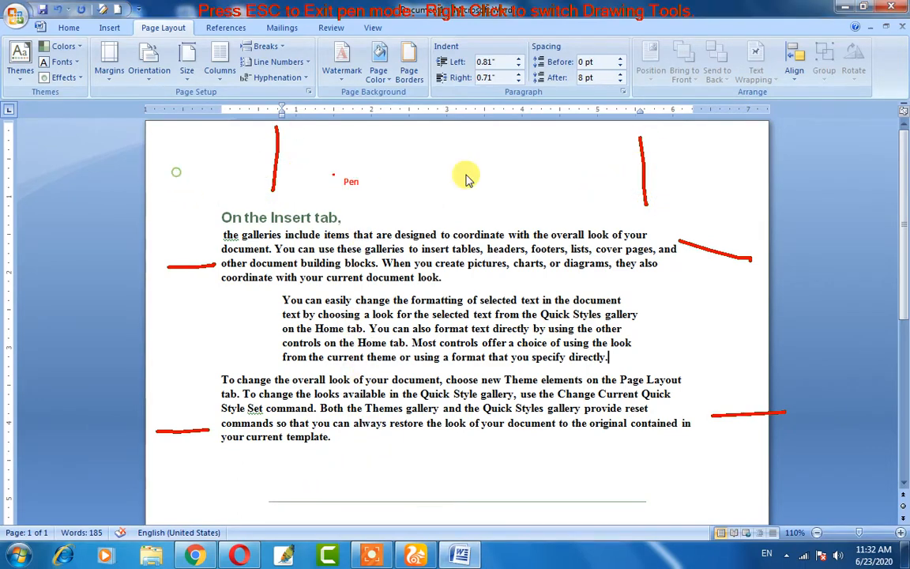
{"action": "left_click_drag", "start_coordinate": [211, 155], "coordinate": [719, 155]}
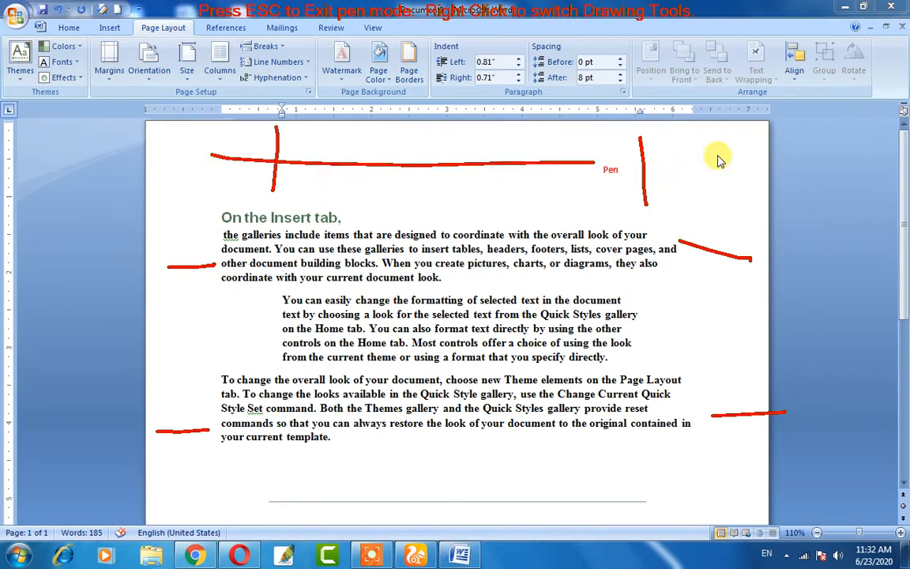
- Outline the page margins and the text block with red pen annotations, and exit pen mode
{"action": "left_click_drag", "start_coordinate": [718, 205], "coordinate": [725, 466]}
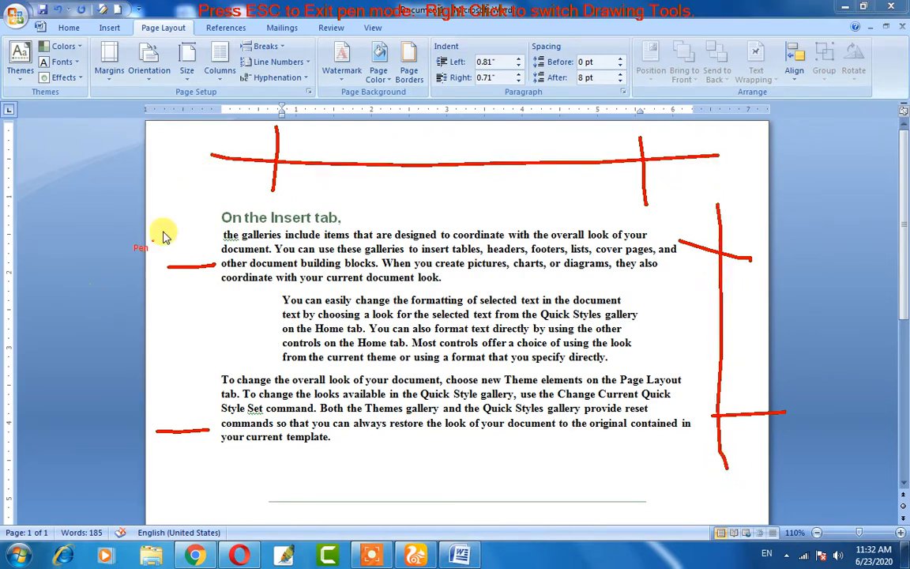
{"action": "left_click_drag", "start_coordinate": [175, 226], "coordinate": [183, 451]}
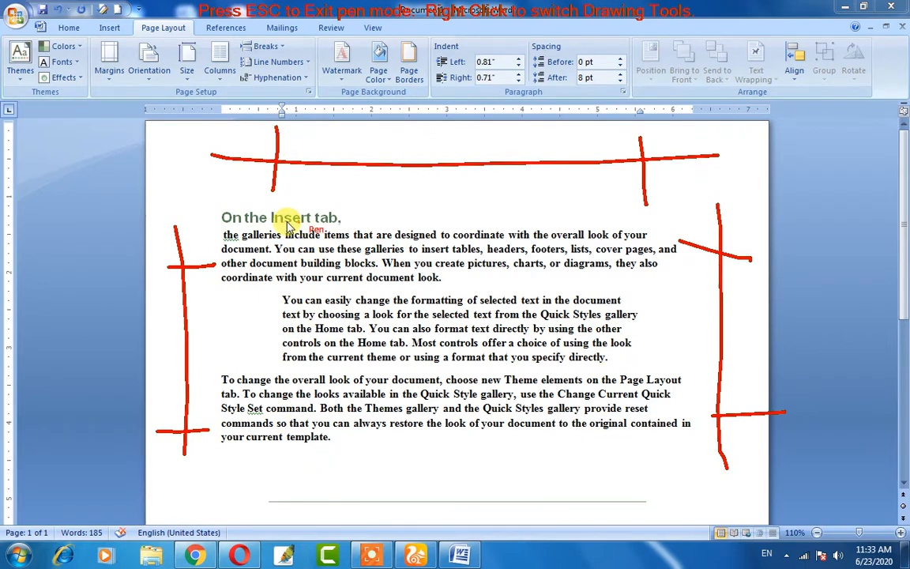
{"action": "mouse_move", "coordinate": [209, 204]}
{"action": "left_mouse_down"}
{"action": "mouse_move", "coordinate": [630, 207]}
{"action": "mouse_move", "coordinate": [665, 442]}
{"action": "mouse_move", "coordinate": [378, 469]}
{"action": "left_mouse_up"}
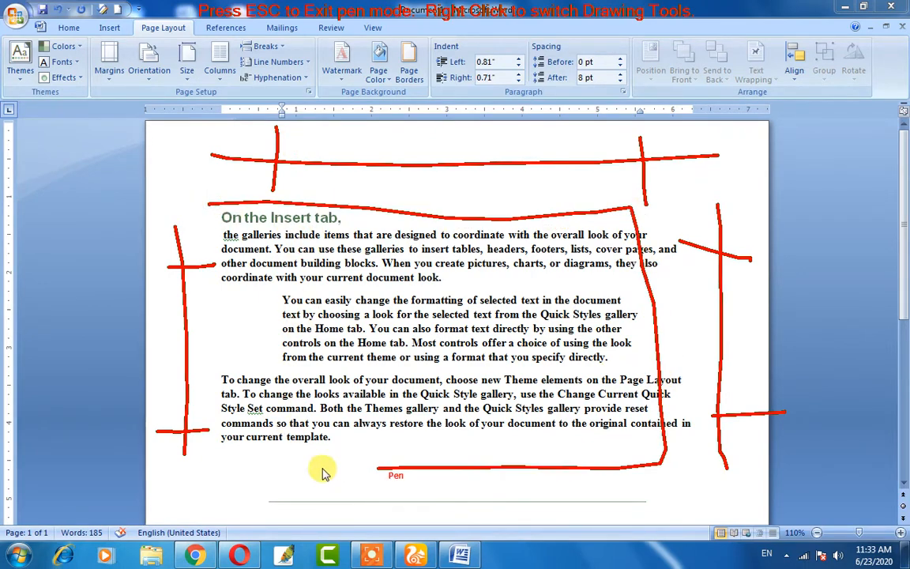
{"action": "mouse_move", "coordinate": [323, 471]}
{"action": "left_mouse_down"}
{"action": "mouse_move", "coordinate": [236, 453]}
{"action": "mouse_move", "coordinate": [229, 204]}
{"action": "left_mouse_up"}
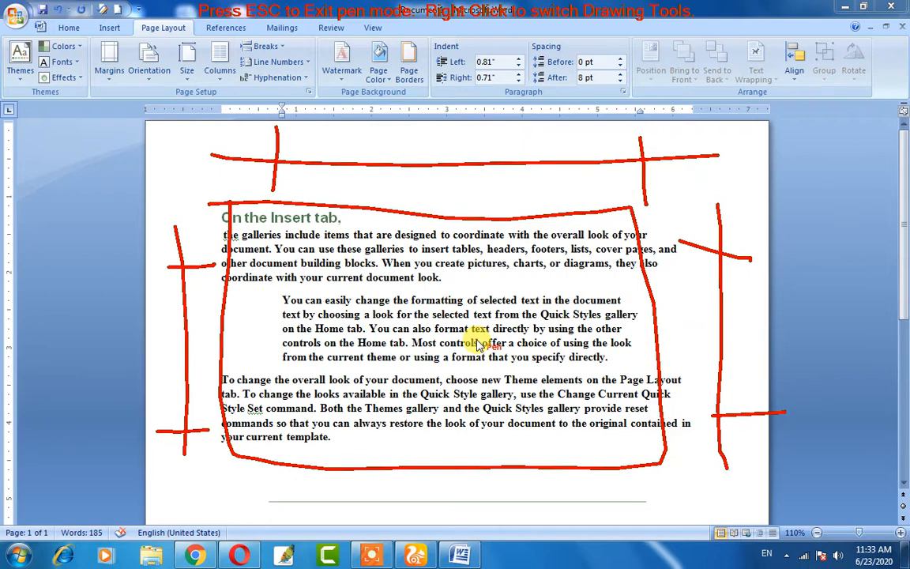
{"action": "key", "text": "Escape"}
- Apply the preset Mirrored page margins to the document, and restore the Normal margins of 1" on all sides
{"action": "left_click", "coordinate": [96, 67]}
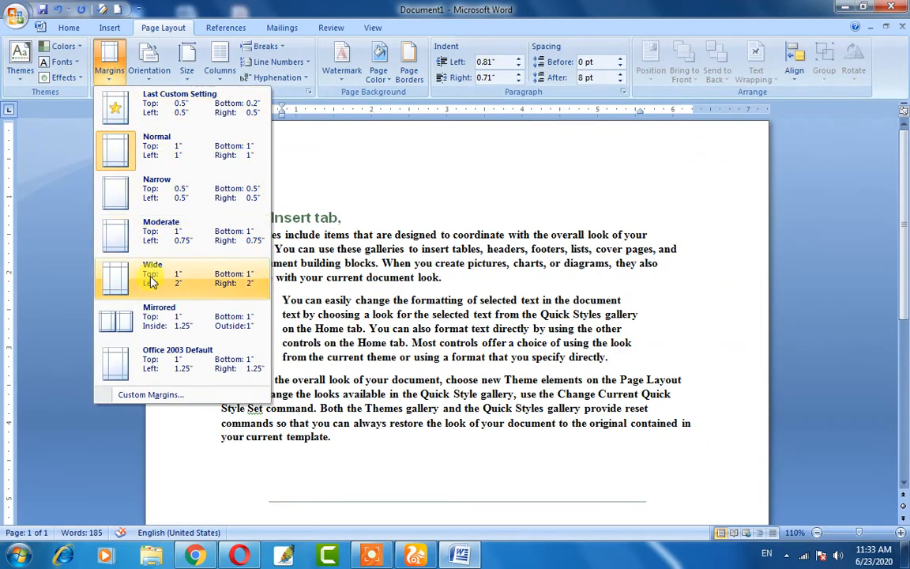
{"action": "left_click", "coordinate": [161, 328]}
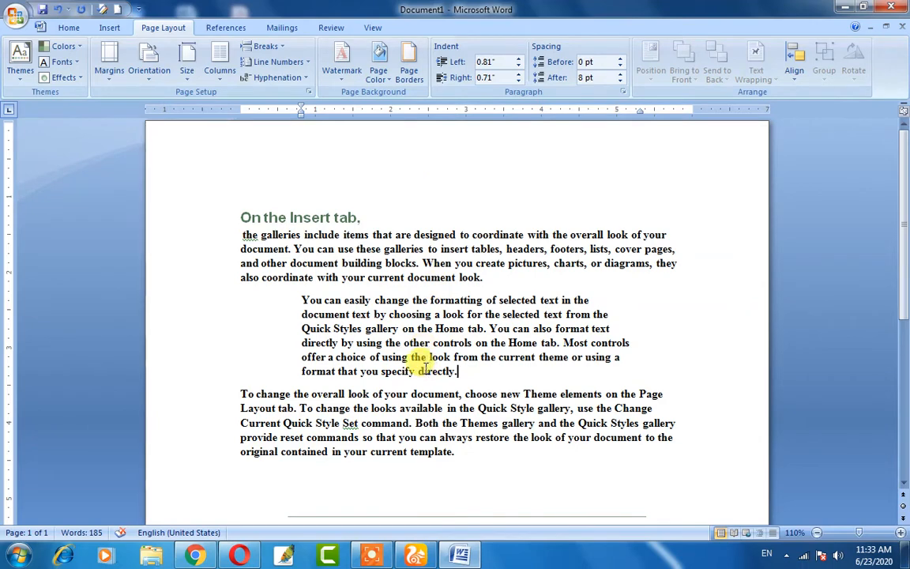
{"action": "scroll", "coordinate": [412, 361], "scroll_direction": "down", "scroll_amount": 4}
{"action": "scroll", "coordinate": [417, 362], "scroll_direction": "up", "scroll_amount": 4}
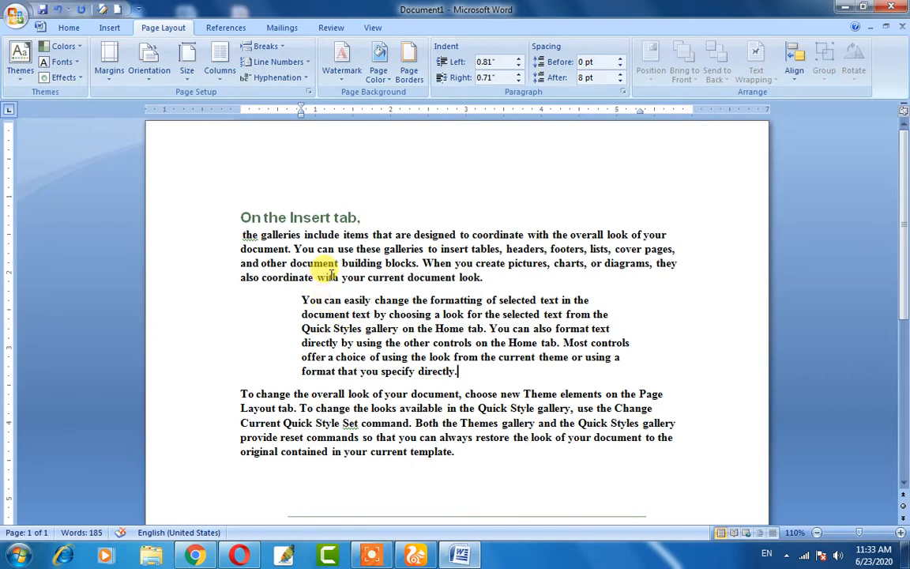
{"action": "left_click", "coordinate": [109, 65]}
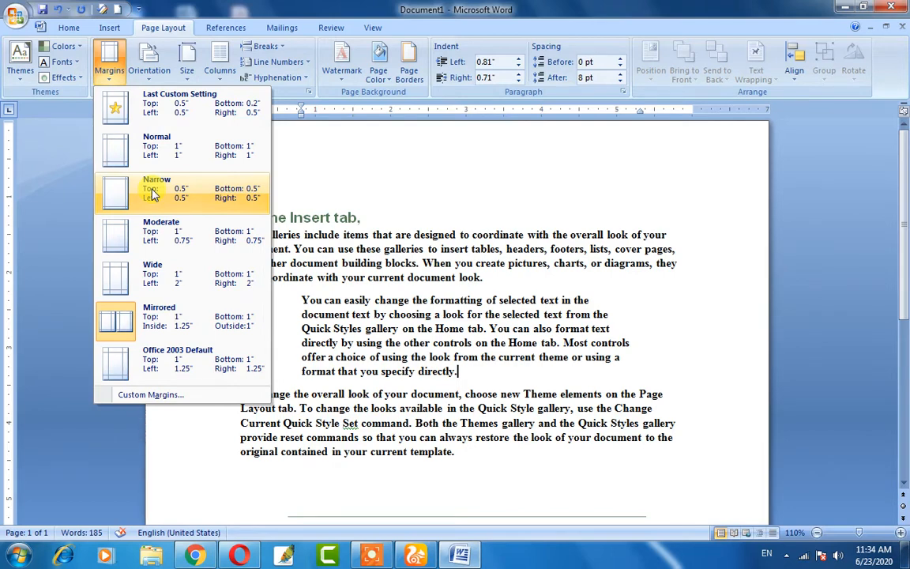
{"action": "left_click", "coordinate": [153, 144]}
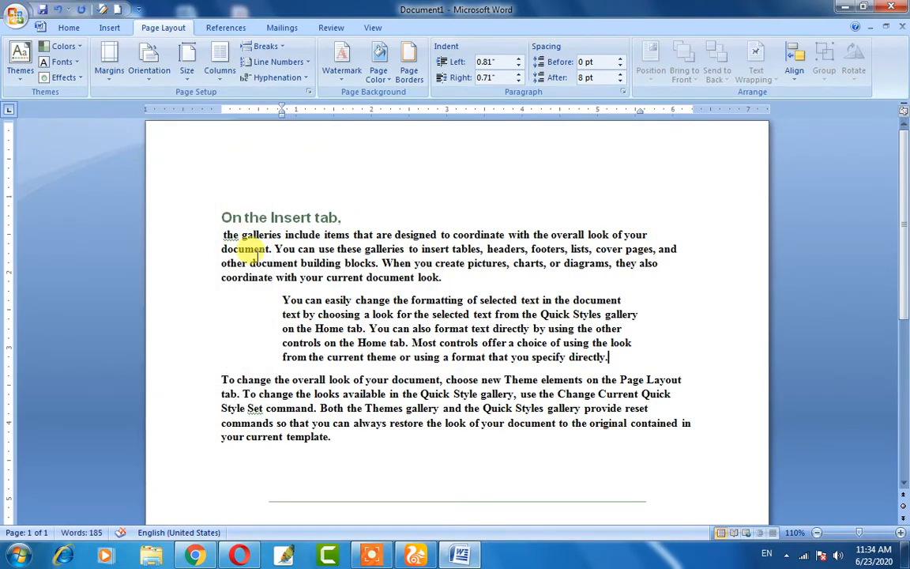
{"action": "left_click", "coordinate": [152, 75]}
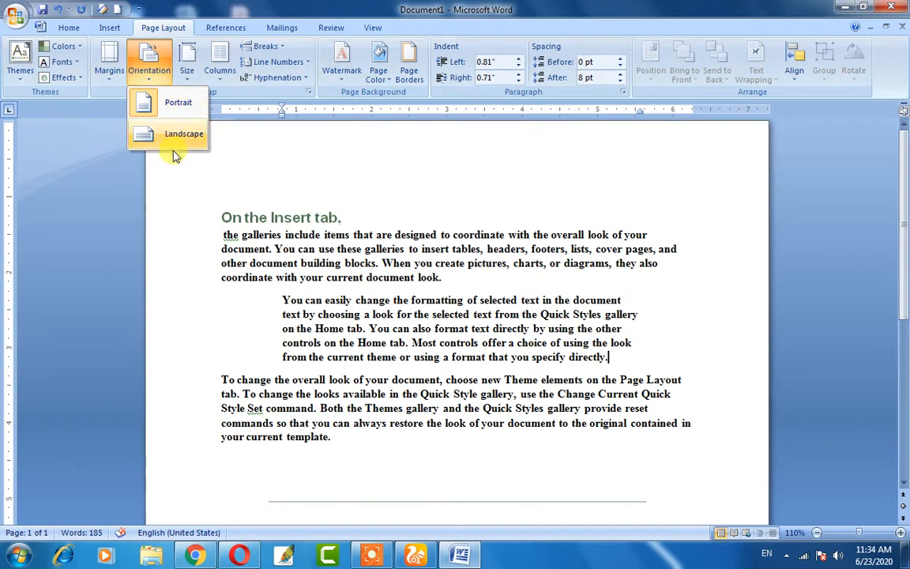
{"action": "left_click", "coordinate": [250, 178]}
{"action": "scroll", "coordinate": [277, 261], "scroll_direction": "down", "scroll_amount": 3}
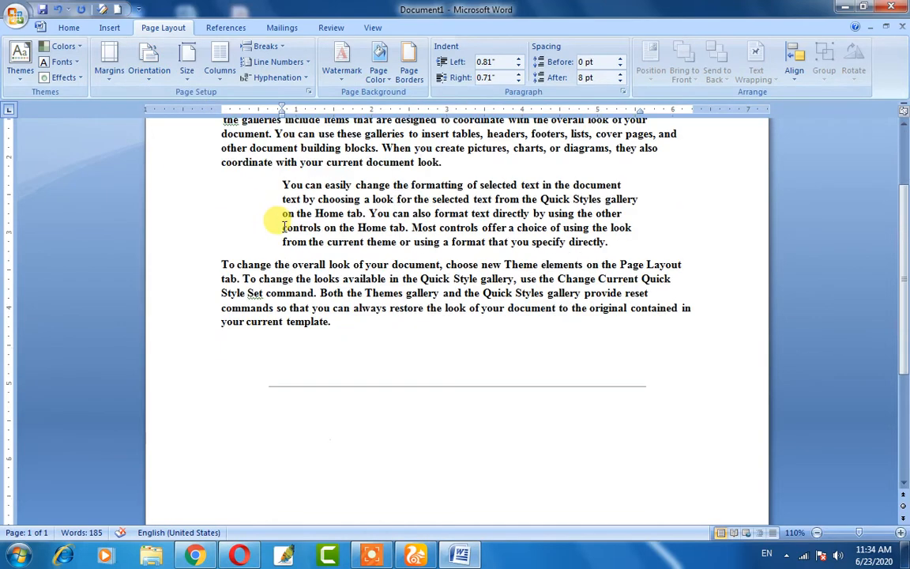
{"action": "scroll", "coordinate": [286, 229], "scroll_direction": "up", "scroll_amount": 3}
{"action": "key", "text": "ctrl"}
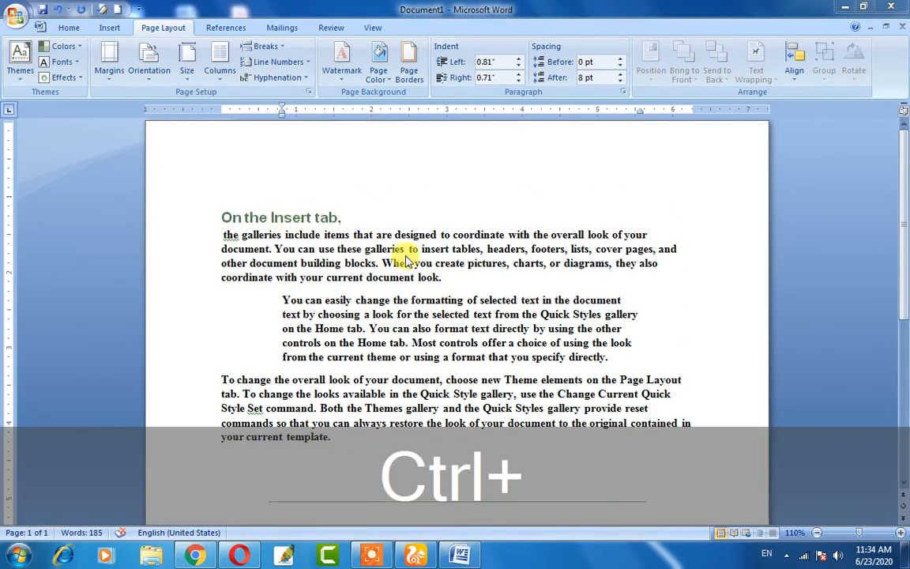
- Set the page orientation to Landscape, and return it to Portrait
{"action": "left_click", "coordinate": [818, 534]}
{"action": "left_click", "coordinate": [817, 533]}
{"action": "left_click", "coordinate": [817, 533]}
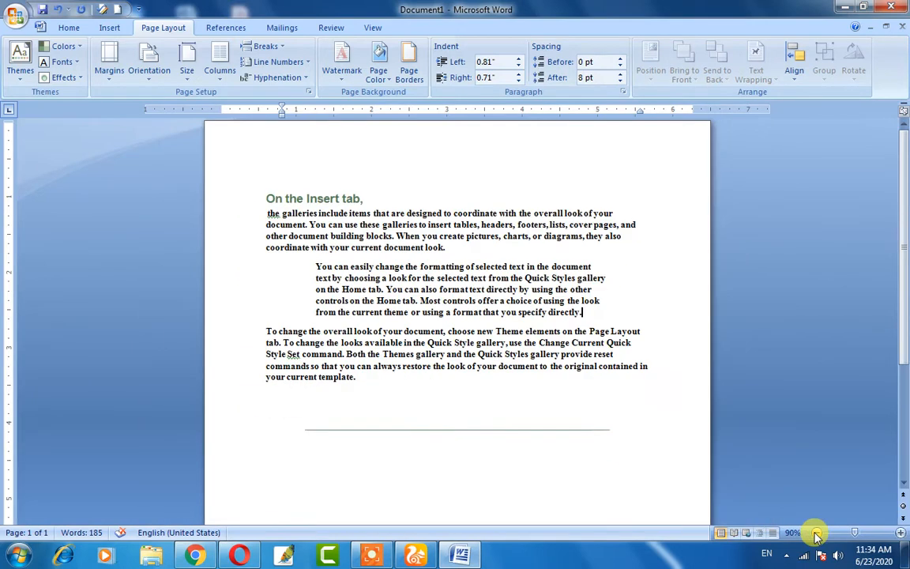
{"action": "left_click", "coordinate": [817, 533]}
{"action": "left_click", "coordinate": [817, 533]}
{"action": "left_click", "coordinate": [817, 534]}
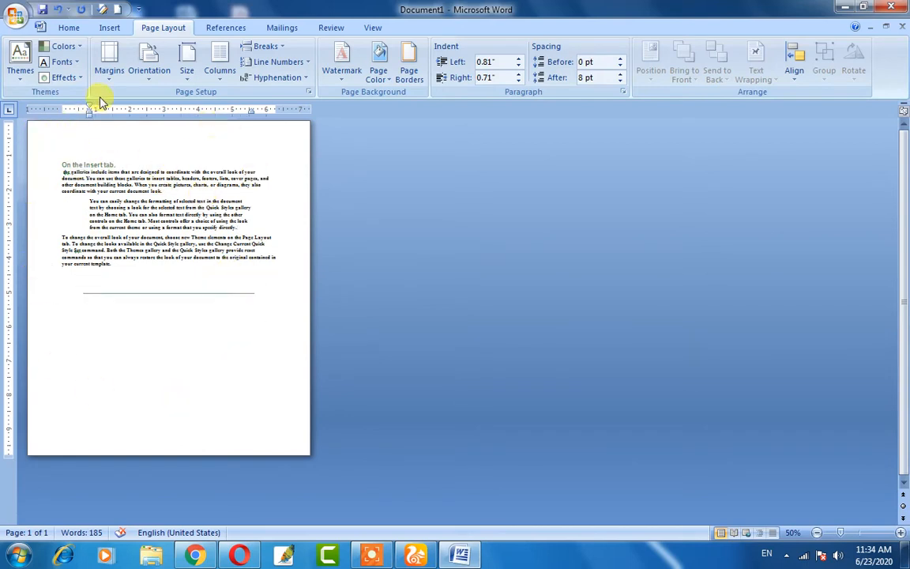
{"action": "left_click", "coordinate": [149, 68]}
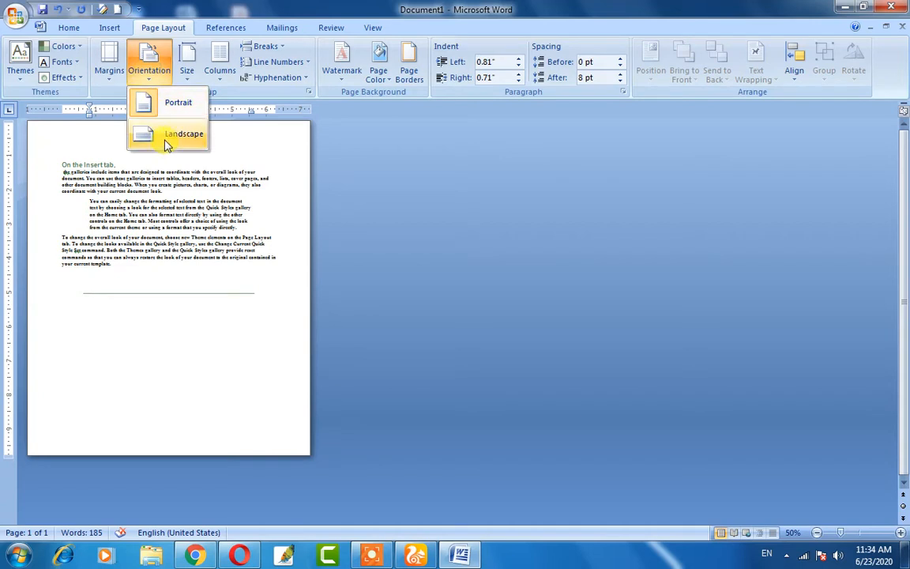
{"action": "left_click", "coordinate": [154, 135]}
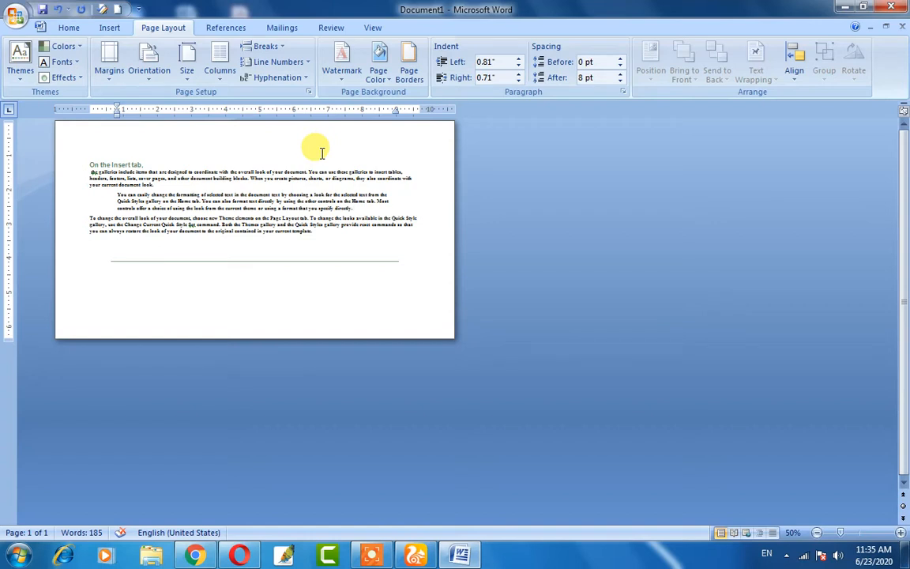
{"action": "left_click", "coordinate": [148, 61]}
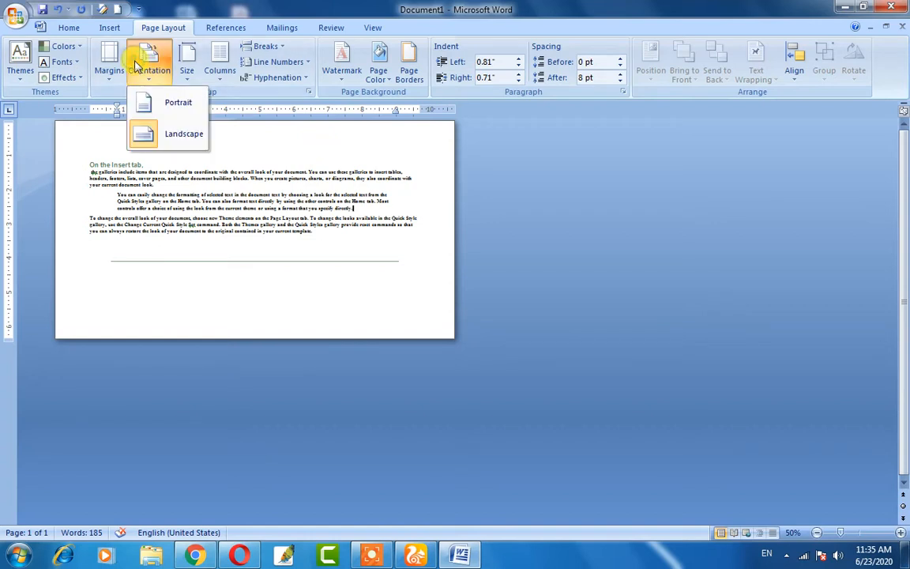
{"action": "left_click", "coordinate": [176, 106]}
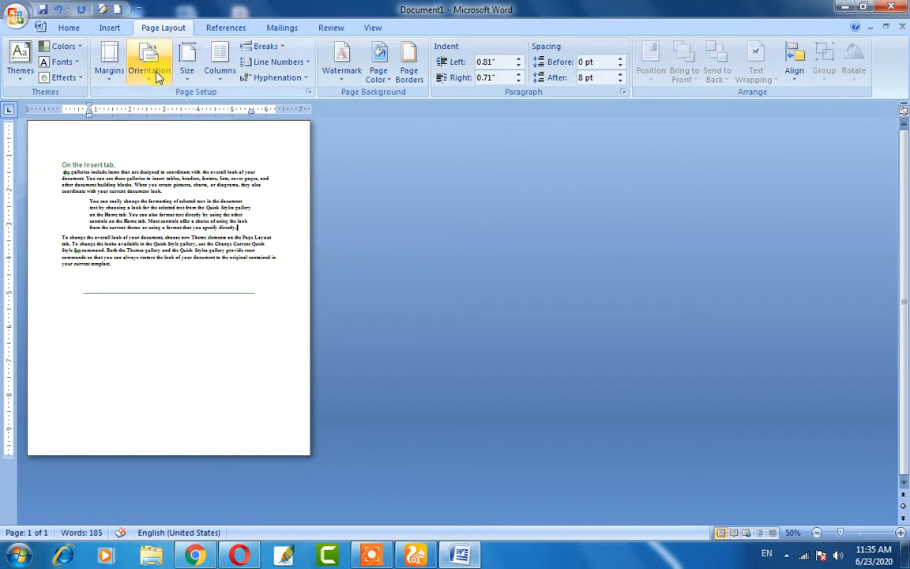
- Apply the Landscape orientation to the document once more, and switch the page back to Portrait
{"action": "left_click", "coordinate": [157, 77]}
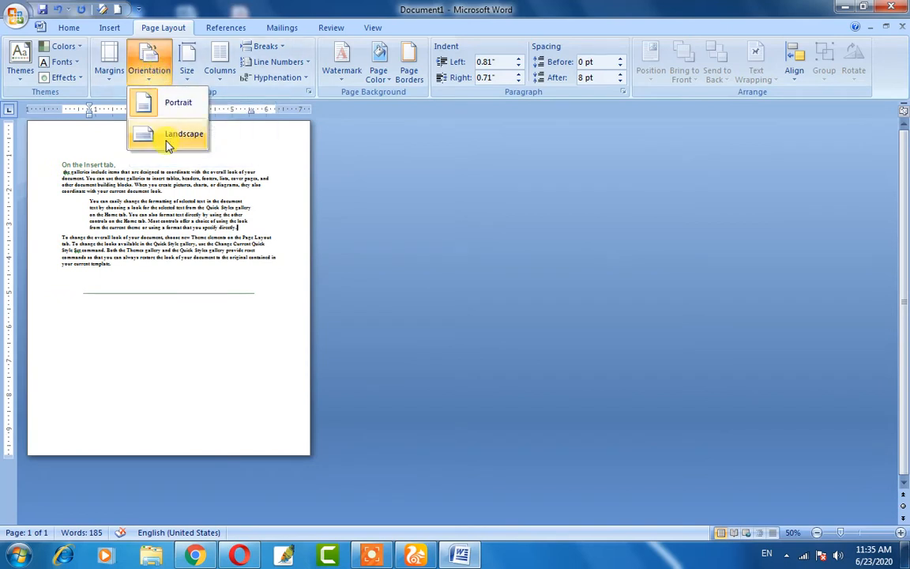
{"action": "left_click", "coordinate": [173, 136]}
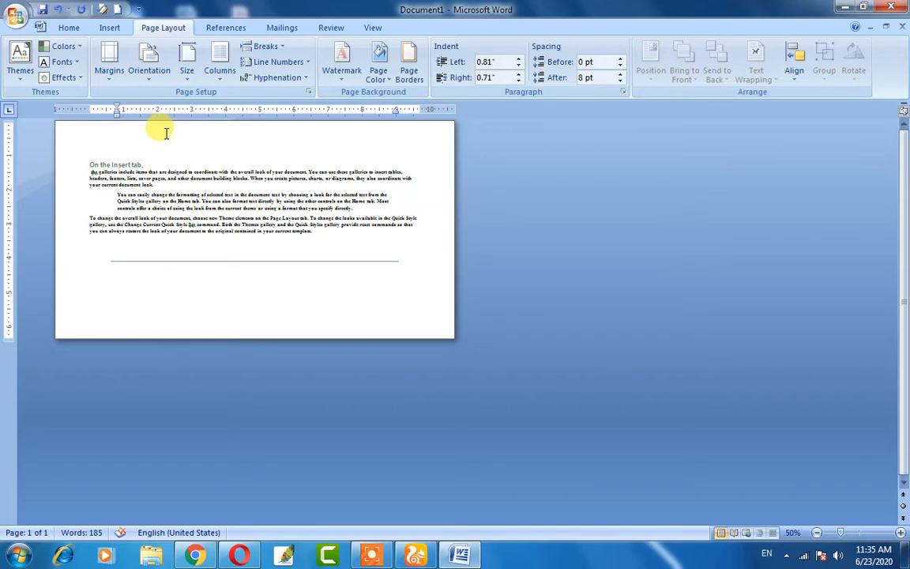
{"action": "left_click", "coordinate": [147, 68]}
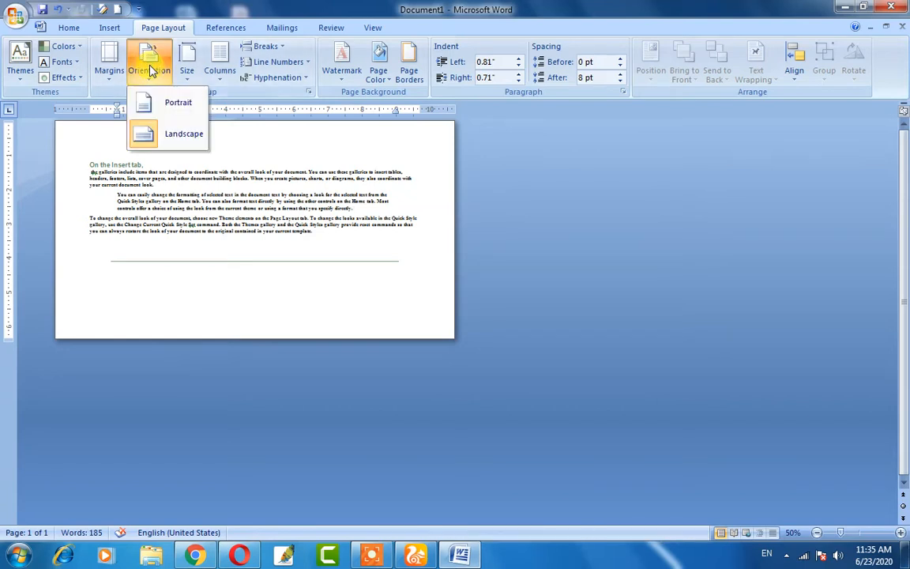
{"action": "left_click", "coordinate": [178, 113]}
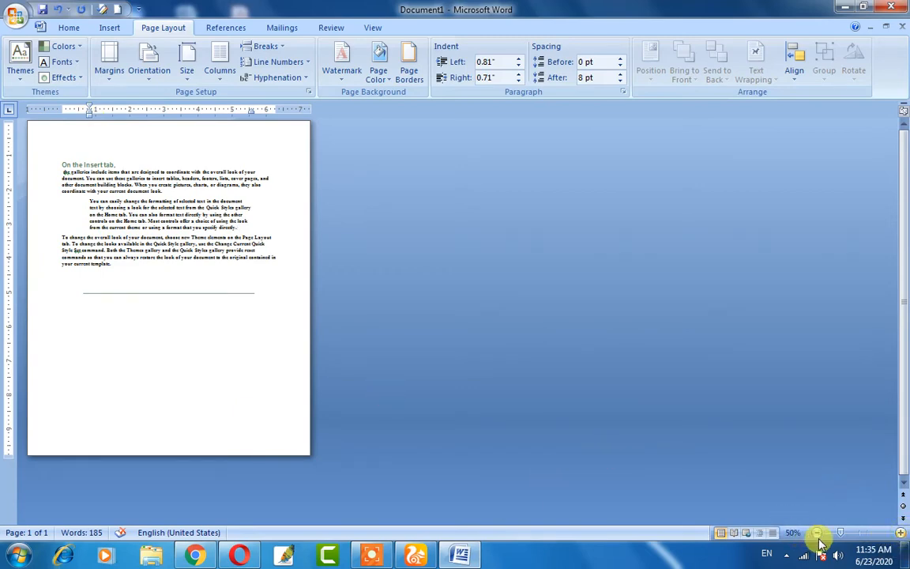
- Look through the available preset paper sizes, such as Letter, Legal, A4, A5 and the envelope formats, without changing the size
{"action": "left_click", "coordinate": [900, 533]}
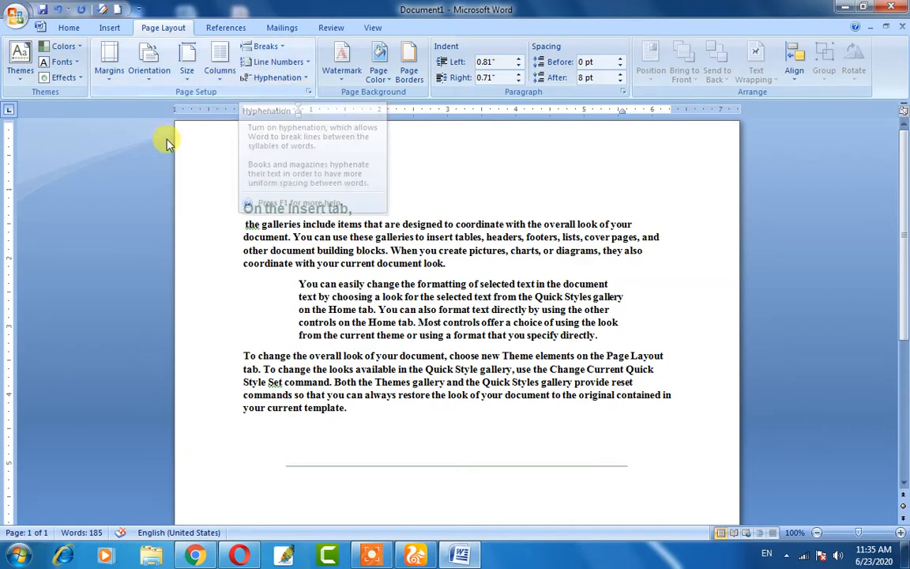
{"action": "left_click", "coordinate": [188, 71]}
{"action": "left_click", "coordinate": [189, 69]}
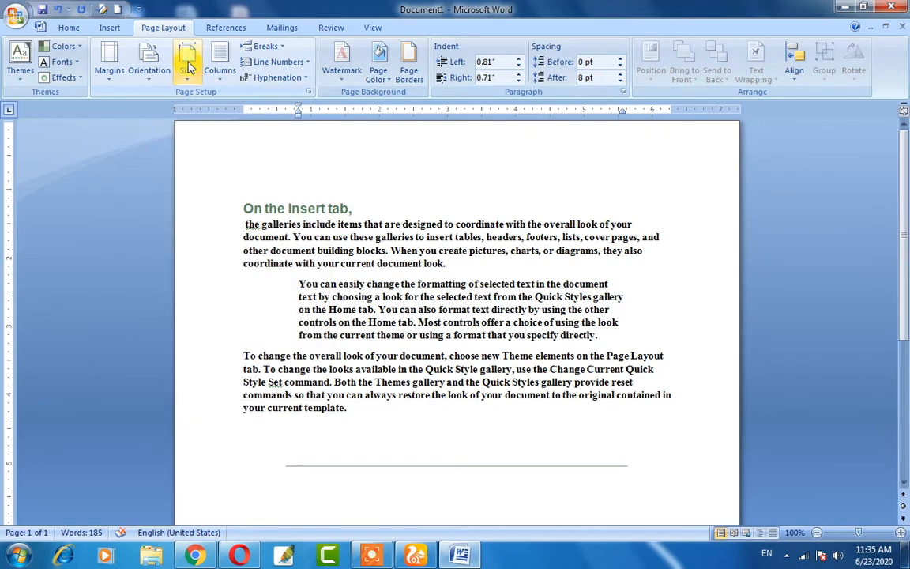
{"action": "left_click", "coordinate": [189, 68]}
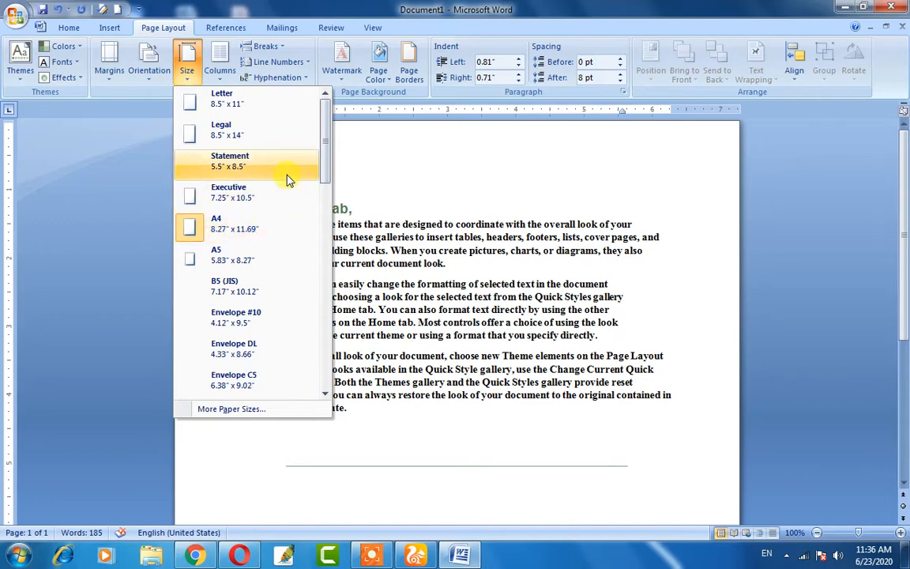
{"action": "left_click_drag", "start_coordinate": [327, 145], "coordinate": [295, 117]}
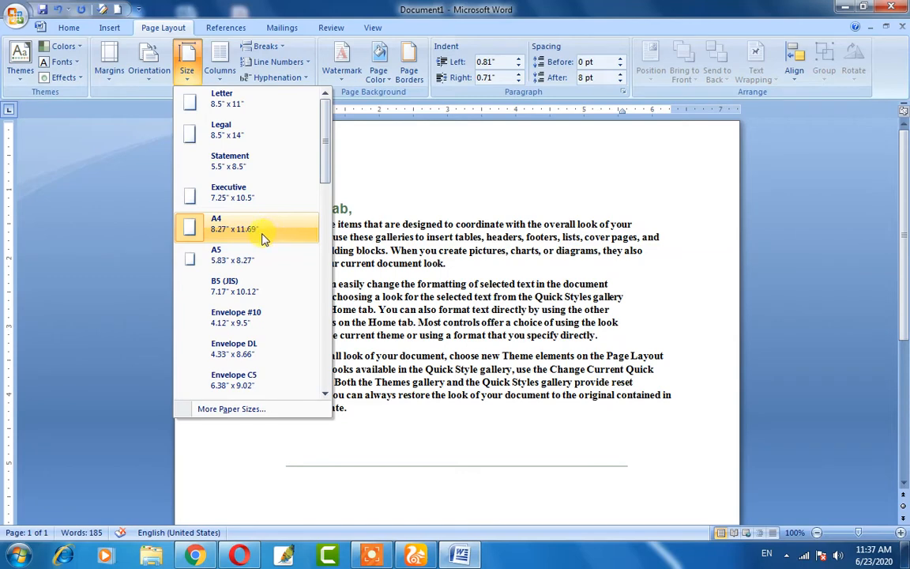
{"action": "left_click", "coordinate": [389, 231]}
{"action": "scroll", "coordinate": [392, 239], "scroll_direction": "down", "scroll_amount": 3}
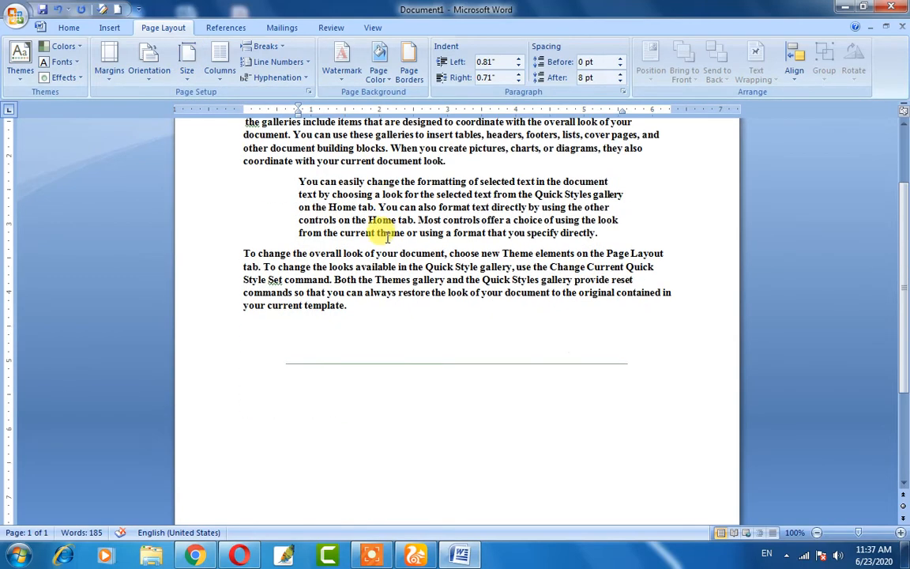
{"action": "scroll", "coordinate": [387, 237], "scroll_direction": "up", "scroll_amount": 3}
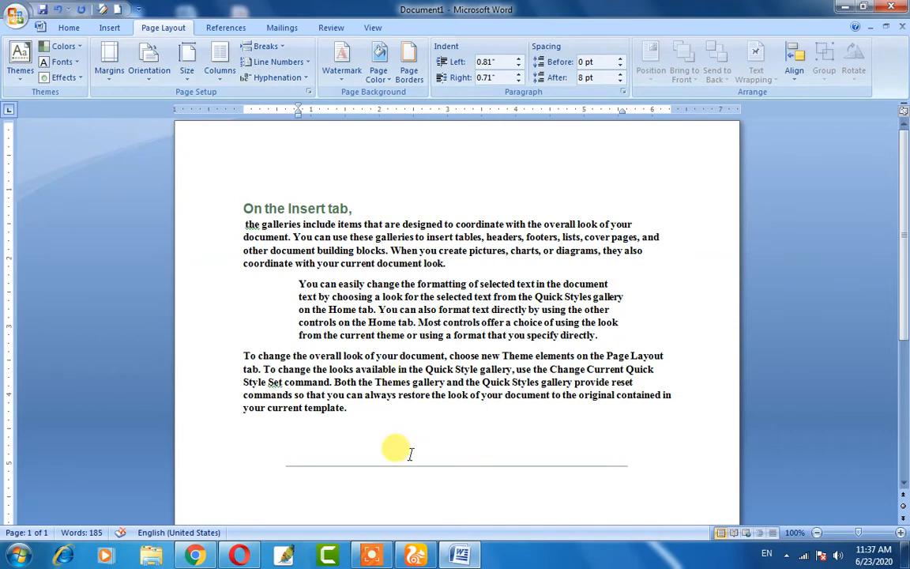
- Copy the document's entire content and paste it repeatedly on a new line after the last paragraph
{"action": "left_click", "coordinate": [356, 409]}
{"action": "key", "text": "ctrl+a"}
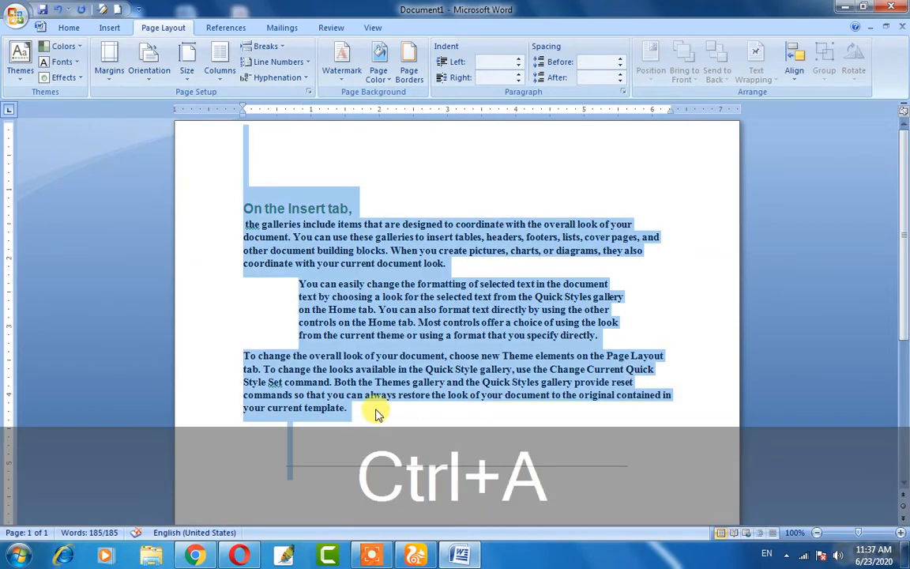
{"action": "key", "text": "ctrl+c"}
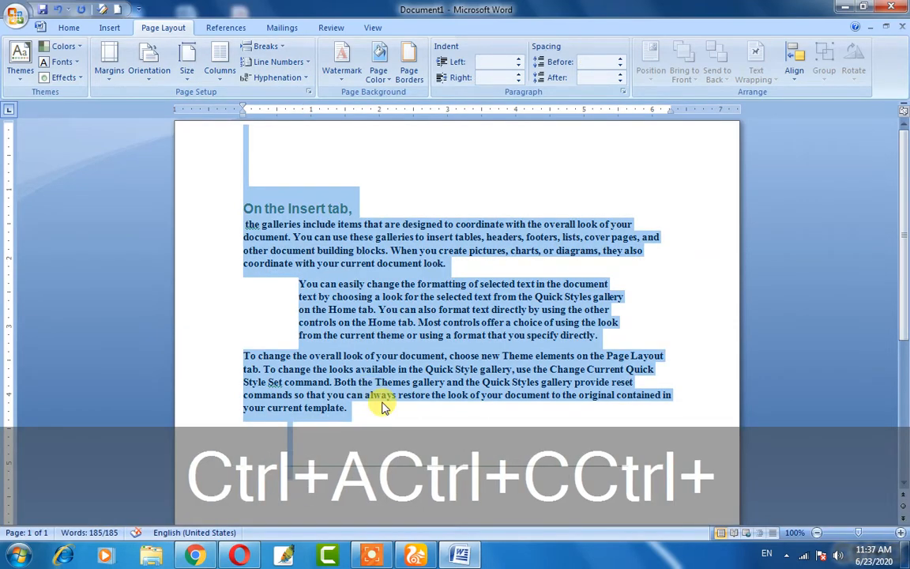
{"action": "left_click", "coordinate": [355, 411]}
{"action": "key", "text": "Return"}
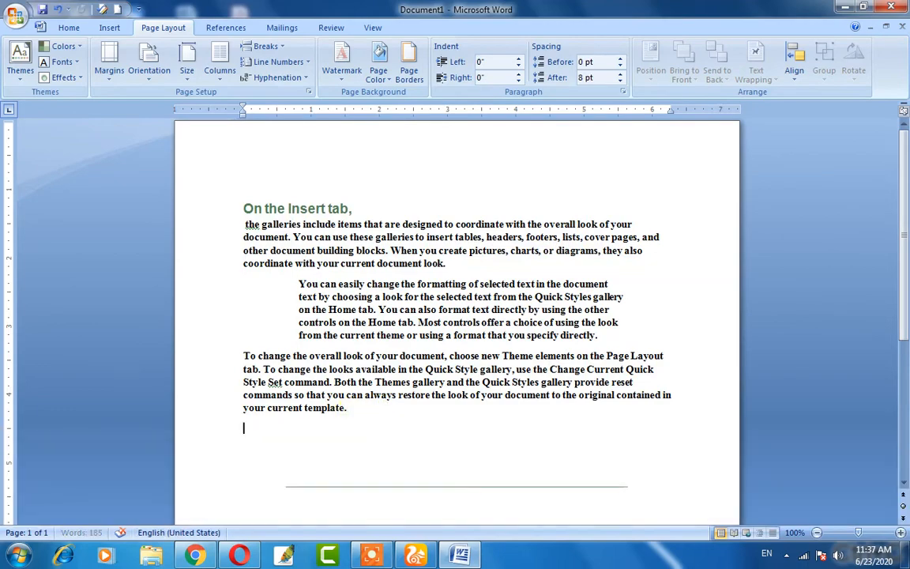
{"action": "key", "text": "ctrl+v"}
{"action": "key", "text": "ctrl+v"}
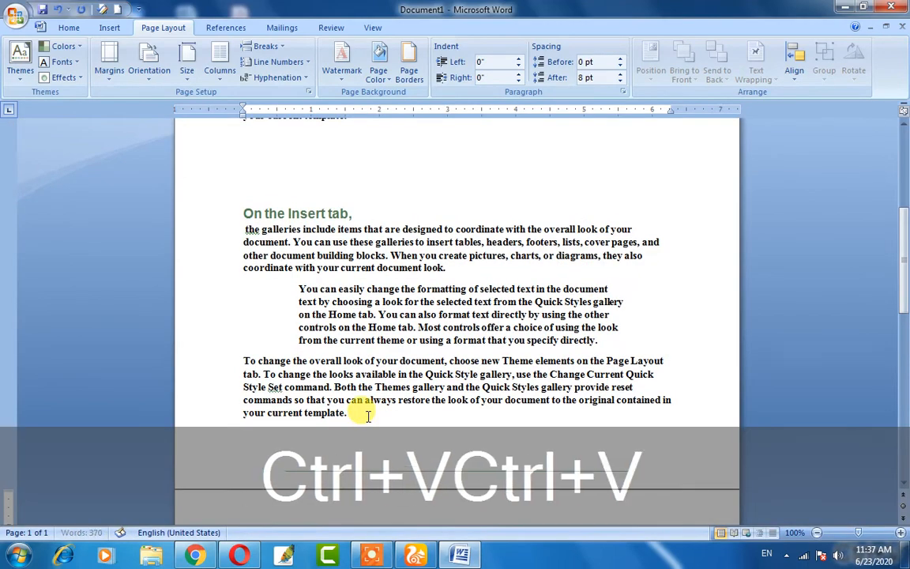
- Delete the blank lines between the first copy of the sample text and the second "On the Insert tab," heading
{"action": "scroll", "coordinate": [454, 358], "scroll_direction": "up", "scroll_amount": 15}
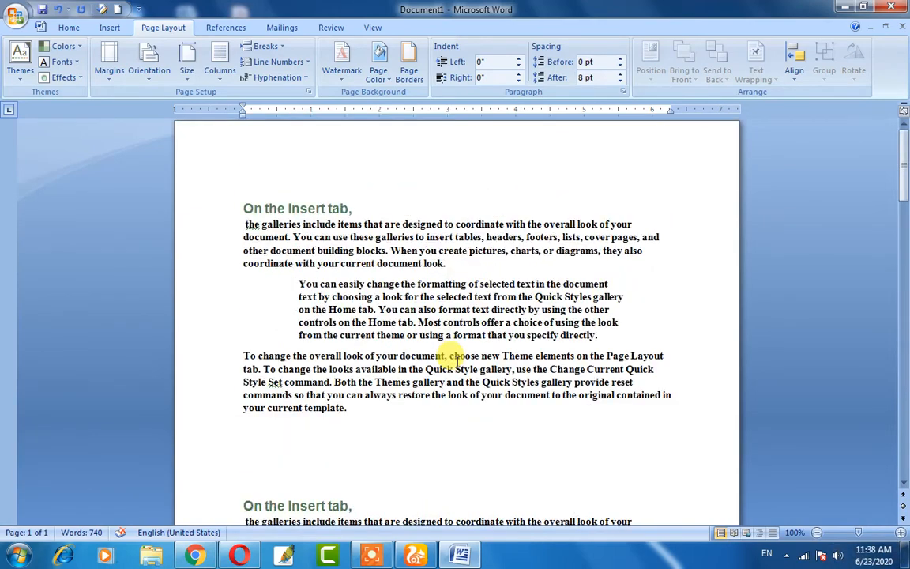
{"action": "scroll", "coordinate": [455, 358], "scroll_direction": "down", "scroll_amount": 2}
{"action": "left_click", "coordinate": [300, 403]}
{"action": "key", "text": "BackSpace"}
{"action": "key", "text": "BackSpace"}
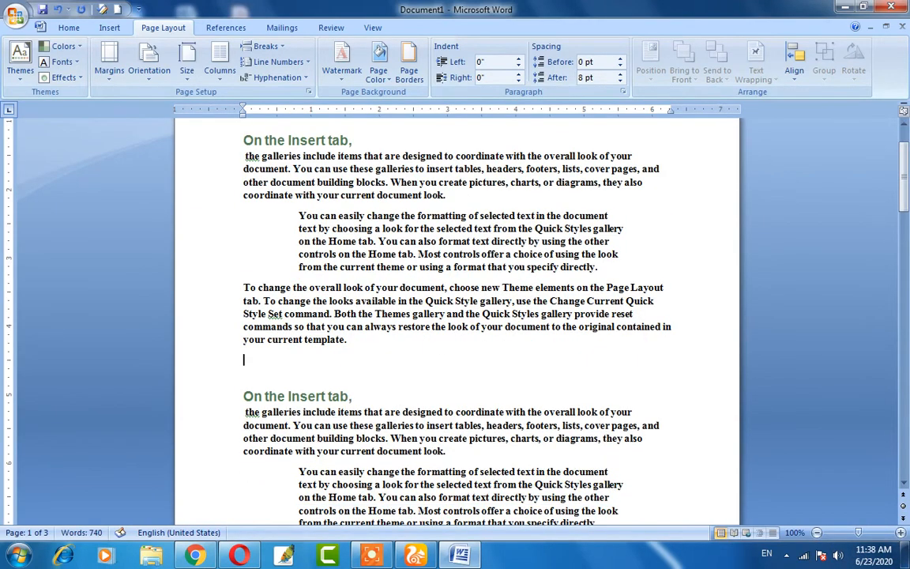
{"action": "key", "text": "BackSpace"}
{"action": "scroll", "coordinate": [307, 400], "scroll_direction": "up", "scroll_amount": 2}
{"action": "scroll", "coordinate": [307, 388], "scroll_direction": "down", "scroll_amount": 4}
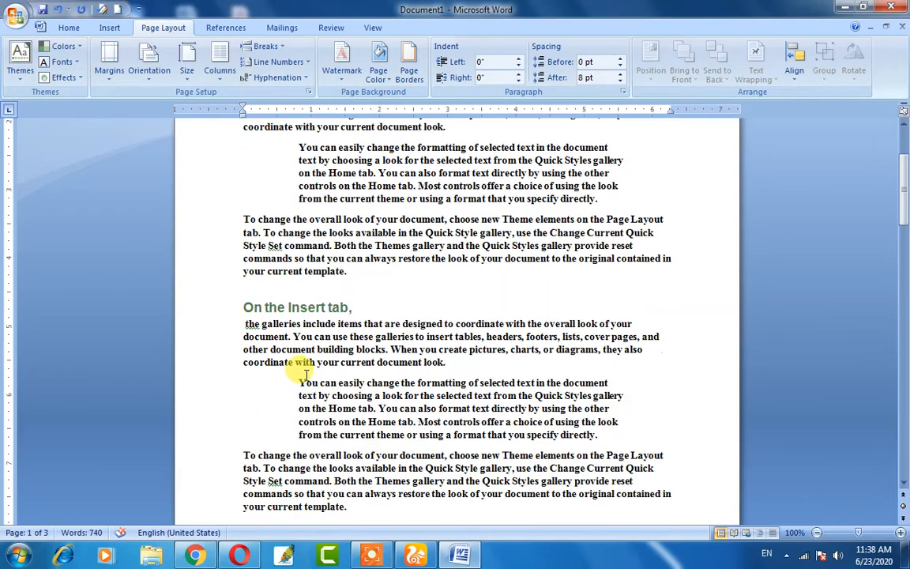
- Look over the duplicated copies of the sample text from the first heading downward
{"action": "scroll", "coordinate": [305, 371], "scroll_direction": "down", "scroll_amount": 1}
{"action": "scroll", "coordinate": [291, 349], "scroll_direction": "down", "scroll_amount": 2}
{"action": "scroll", "coordinate": [299, 342], "scroll_direction": "up", "scroll_amount": 3}
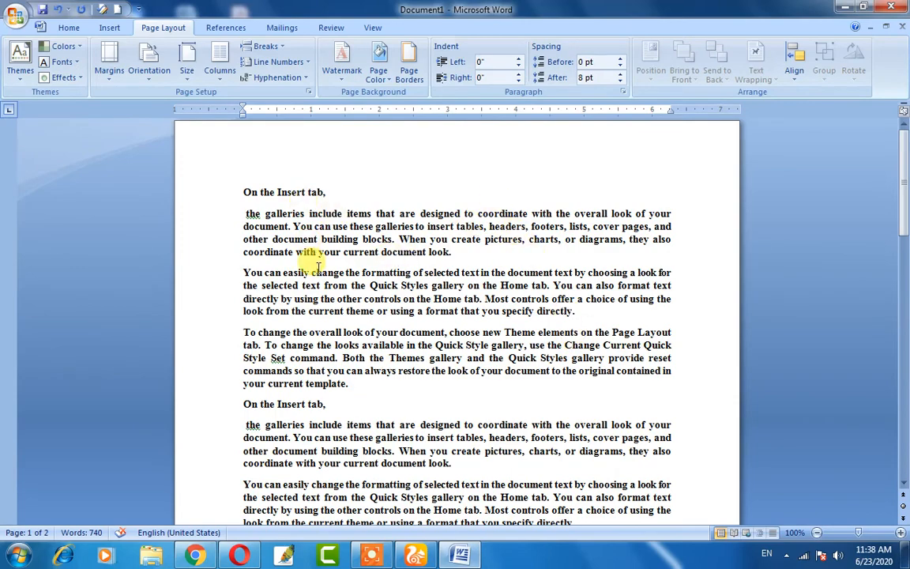
{"action": "scroll", "coordinate": [316, 265], "scroll_direction": "down", "scroll_amount": 5}
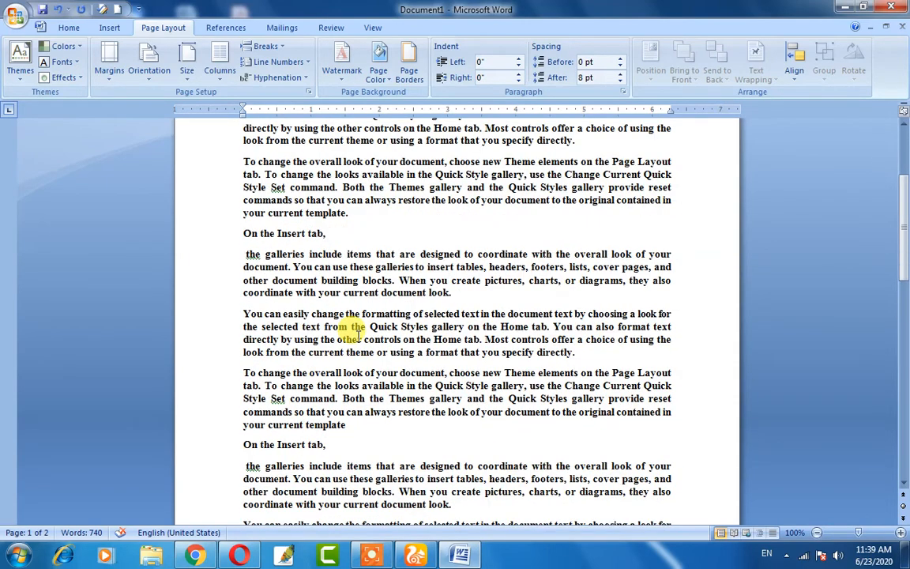
{"action": "scroll", "coordinate": [358, 335], "scroll_direction": "up", "scroll_amount": 5}
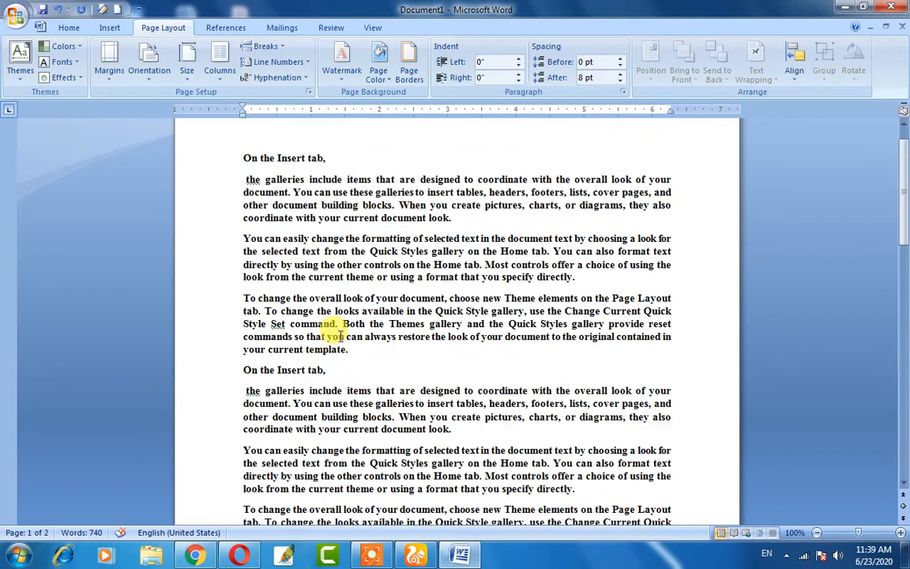
{"action": "scroll", "coordinate": [359, 328], "scroll_direction": "down", "scroll_amount": 4}
{"action": "scroll", "coordinate": [363, 323], "scroll_direction": "up", "scroll_amount": 4}
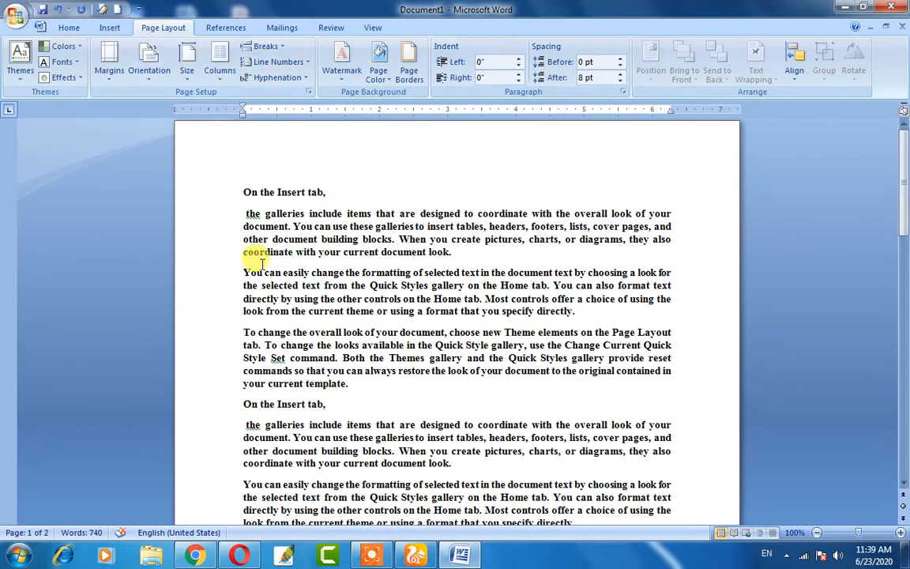
- Draw three roughly vertical red pen lines down the page to illustrate splitting the text into columns, and clear the annotations
{"action": "key", "text": "ctrl+2"}
{"action": "mouse_move", "coordinate": [444, 169]}
{"action": "left_mouse_down"}
{"action": "mouse_move", "coordinate": [429, 460]}
{"action": "mouse_move", "coordinate": [436, 566]}
{"action": "left_mouse_up"}
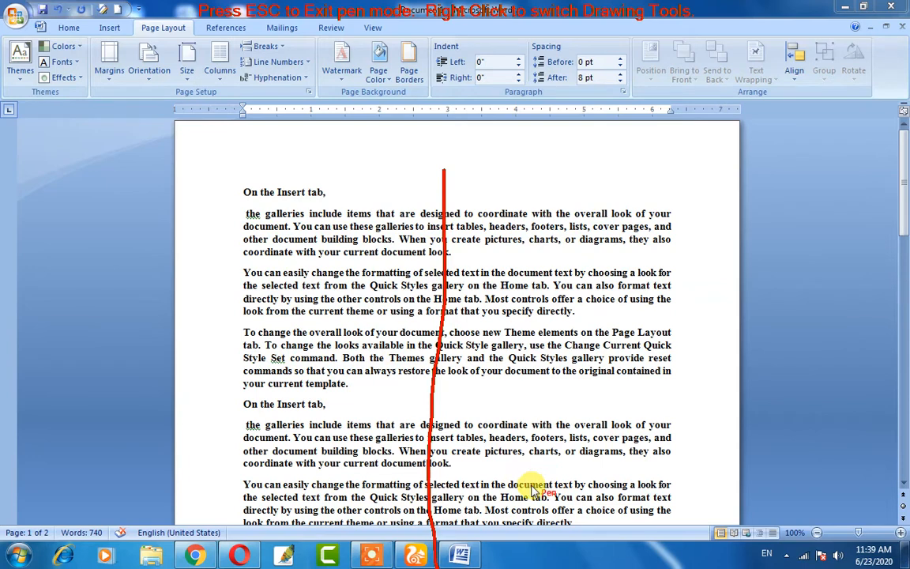
{"action": "left_click", "coordinate": [563, 177]}
{"action": "left_click_drag", "start_coordinate": [577, 273], "coordinate": [575, 529]}
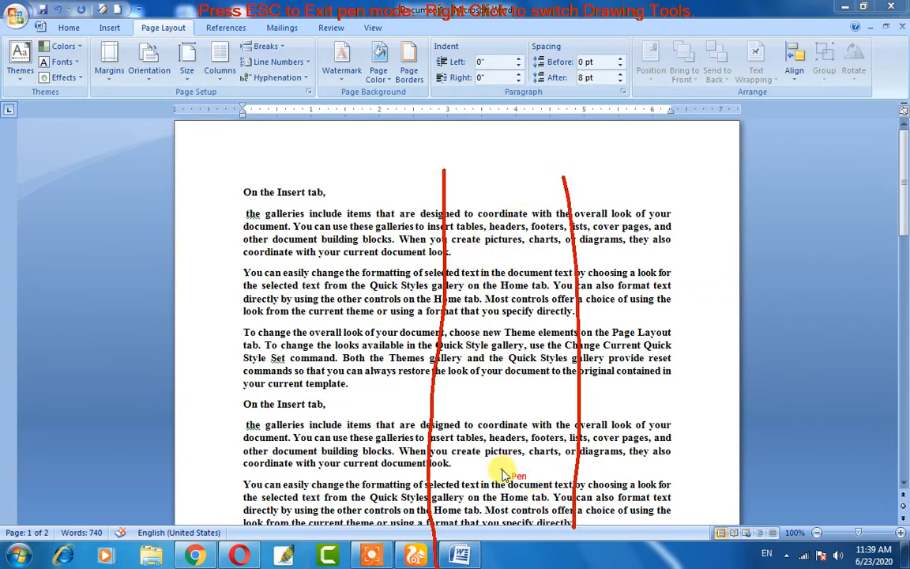
{"action": "left_click_drag", "start_coordinate": [303, 178], "coordinate": [326, 537]}
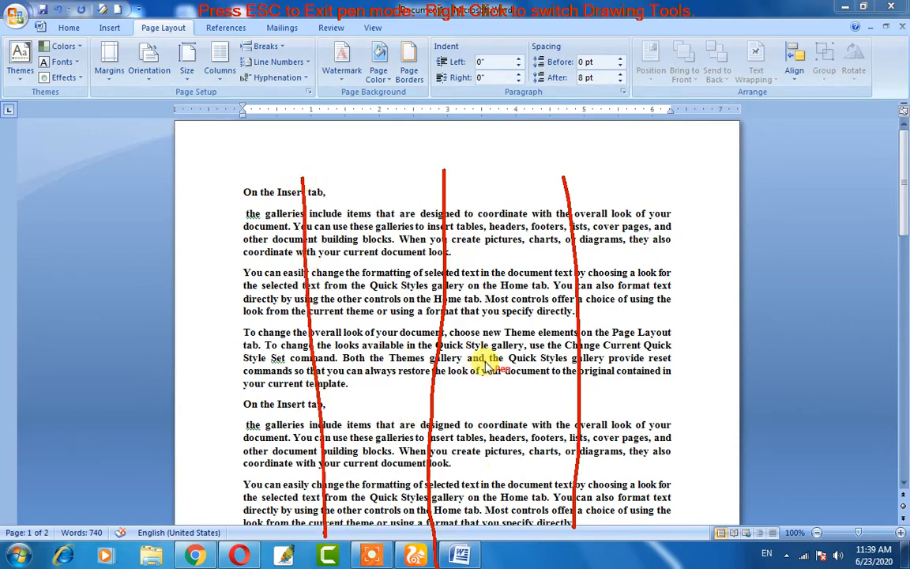
{"action": "key", "text": "Escape"}
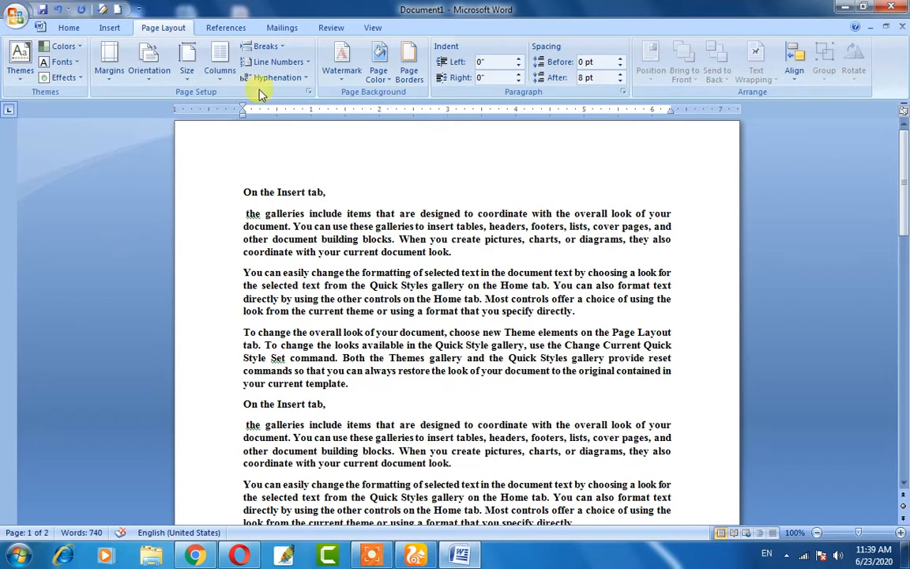
- Apply the Two columns layout to the sample text and check how the text flows
{"action": "left_click", "coordinate": [226, 76]}
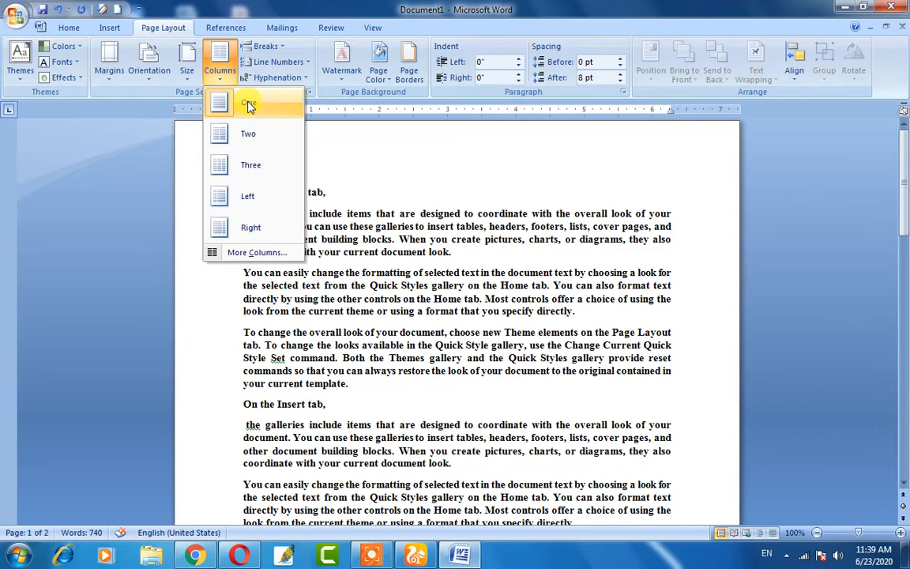
{"action": "left_click", "coordinate": [245, 134]}
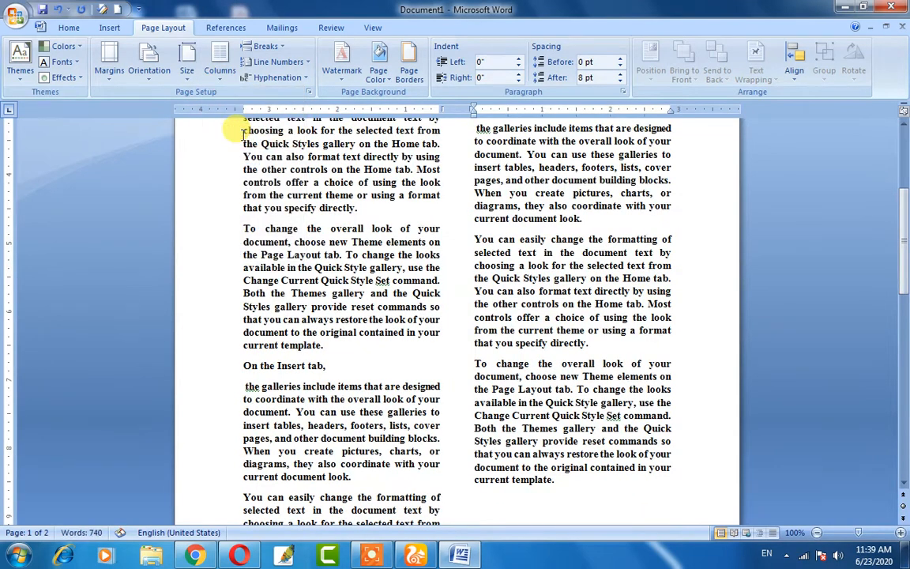
{"action": "scroll", "coordinate": [433, 230], "scroll_direction": "down", "scroll_amount": 5}
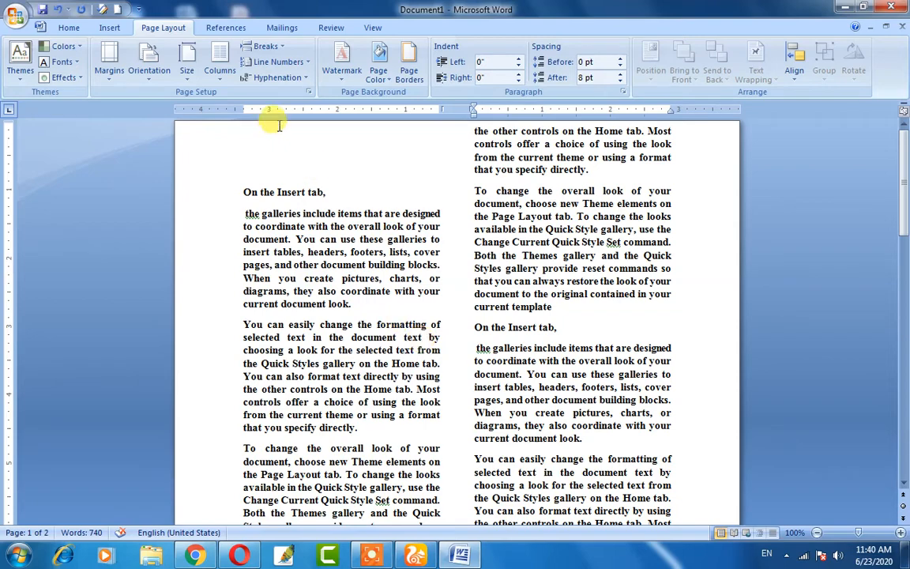
- Switch the sample text to the Three columns layout and review the text in each column
{"action": "left_click", "coordinate": [219, 67]}
{"action": "left_click", "coordinate": [251, 168]}
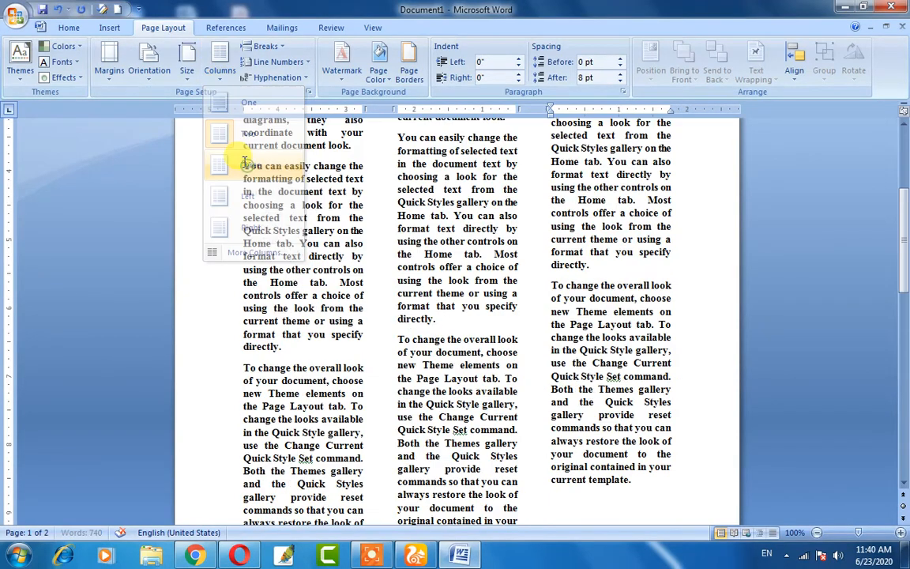
{"action": "scroll", "coordinate": [425, 323], "scroll_direction": "up", "scroll_amount": 2}
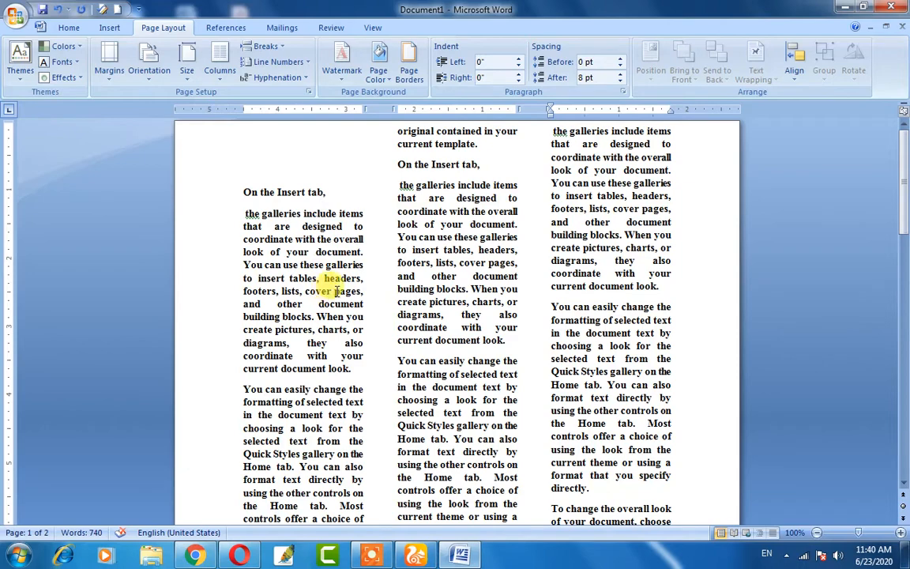
{"action": "scroll", "coordinate": [391, 253], "scroll_direction": "down", "scroll_amount": 4}
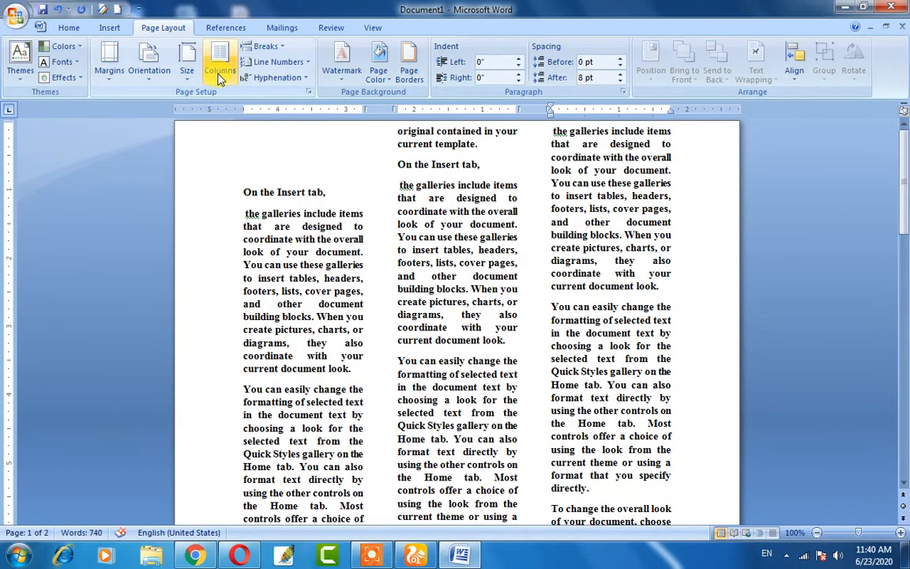
- Apply the Left columns layout and insert three blank lines above the first "On the Insert tab," heading
{"action": "left_click", "coordinate": [219, 59]}
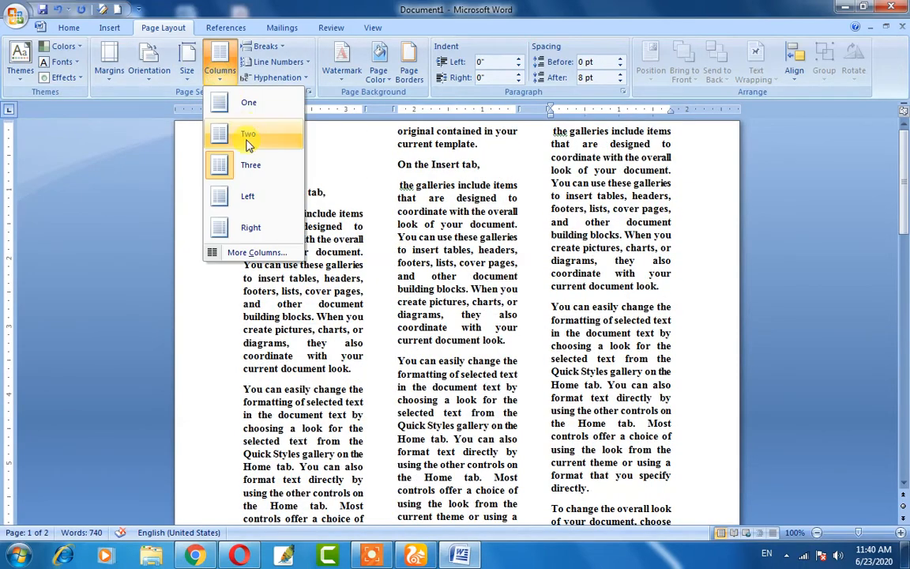
{"action": "left_click", "coordinate": [251, 202]}
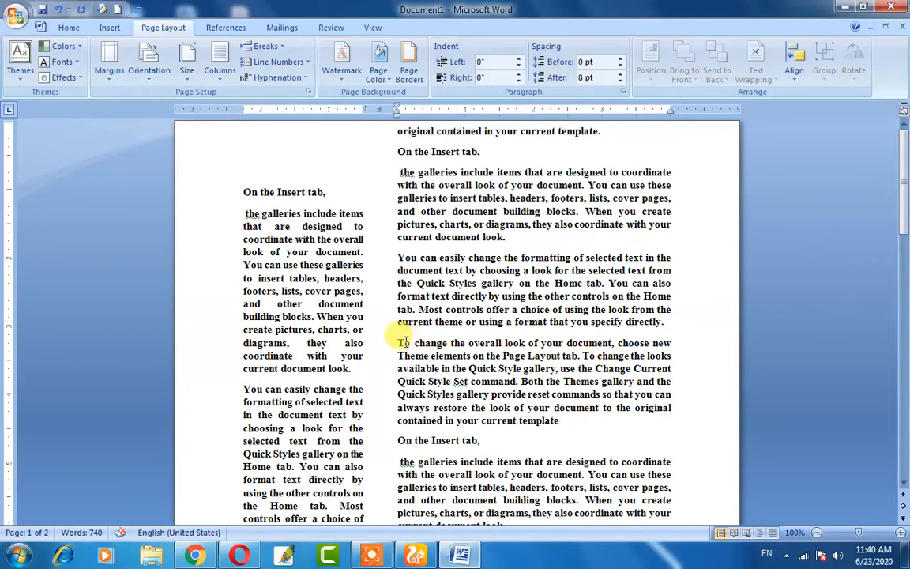
{"action": "left_click", "coordinate": [246, 192]}
{"action": "key", "text": "Return"}
{"action": "key", "text": "Return"}
{"action": "key", "text": "Return"}
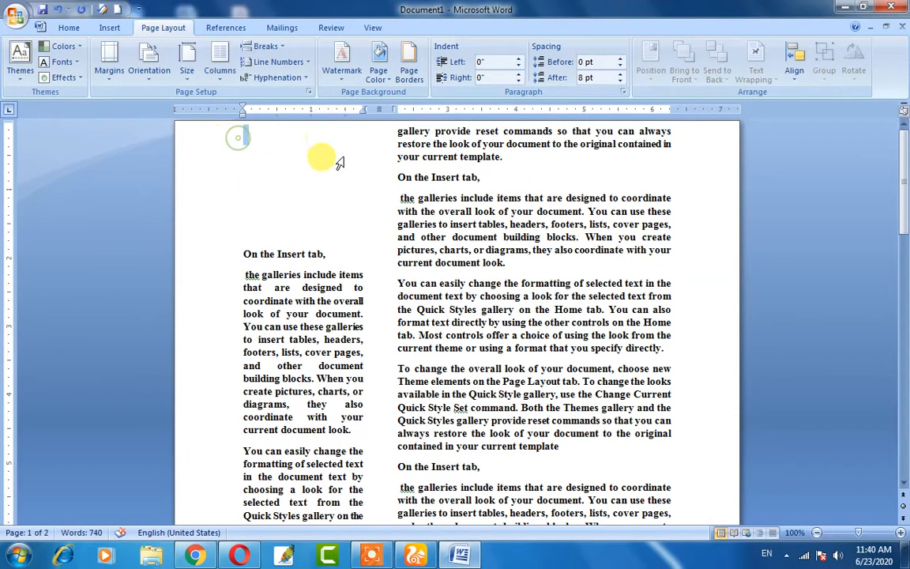
{"action": "scroll", "coordinate": [502, 268], "scroll_direction": "down", "scroll_amount": 3}
{"action": "scroll", "coordinate": [490, 267], "scroll_direction": "down", "scroll_amount": 8}
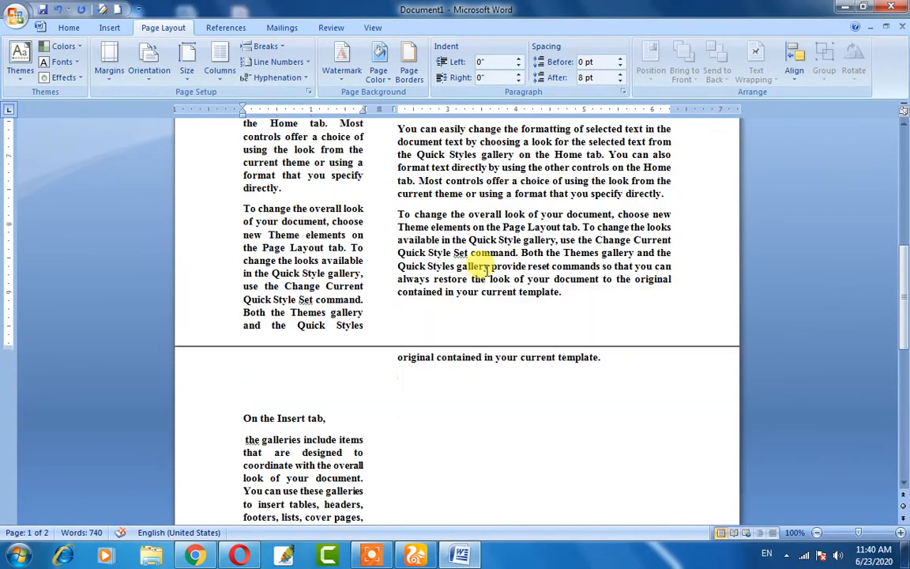
{"action": "scroll", "coordinate": [486, 253], "scroll_direction": "up", "scroll_amount": 10}
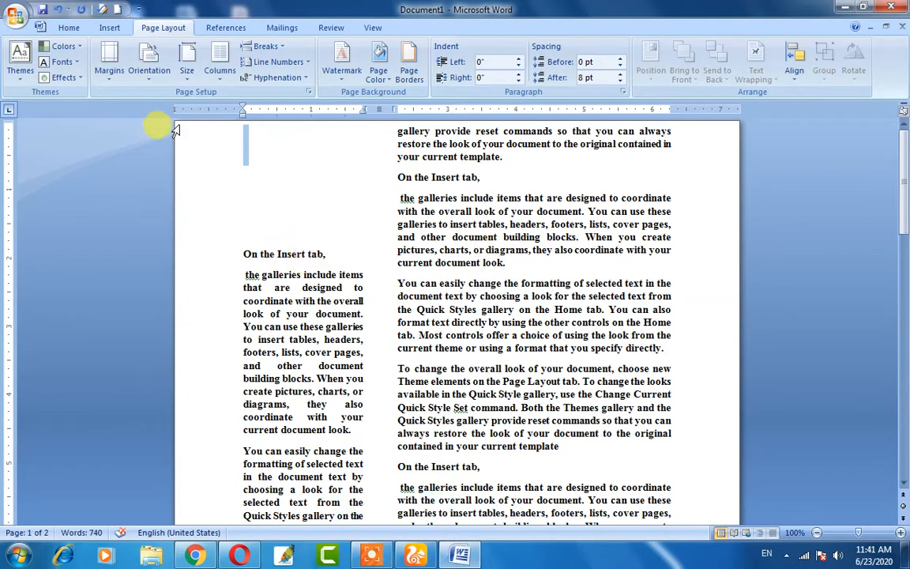
- Set the whole document back to the One column layout and check the text
{"action": "left_click", "coordinate": [221, 73]}
{"action": "left_click", "coordinate": [250, 111]}
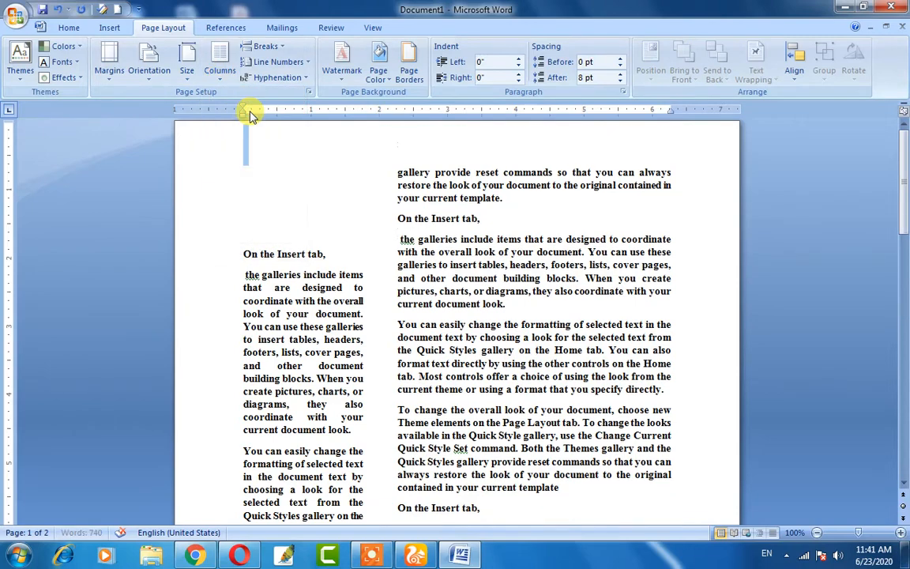
{"action": "left_click", "coordinate": [305, 213]}
{"action": "key", "text": "ctrl+a"}
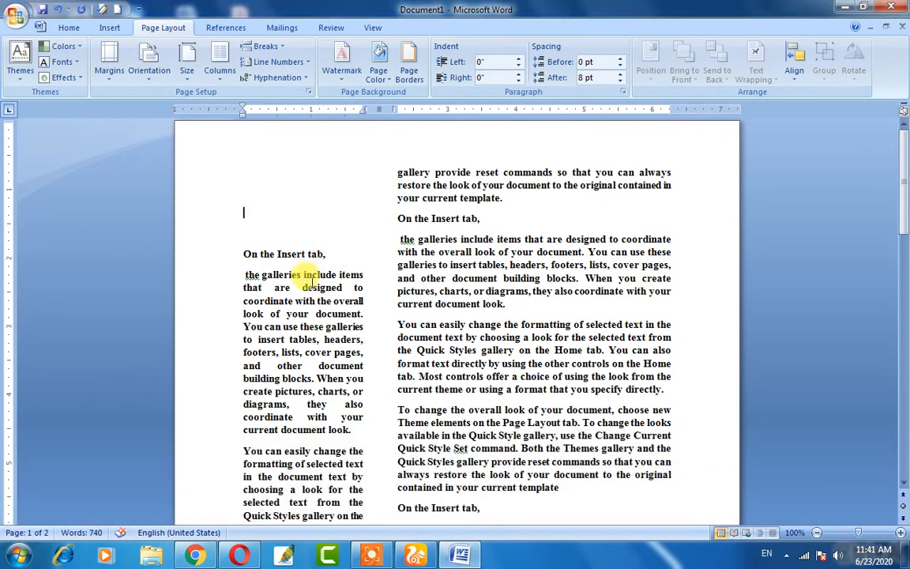
{"action": "double_click", "coordinate": [309, 278]}
{"action": "key", "text": "ctrl+a"}
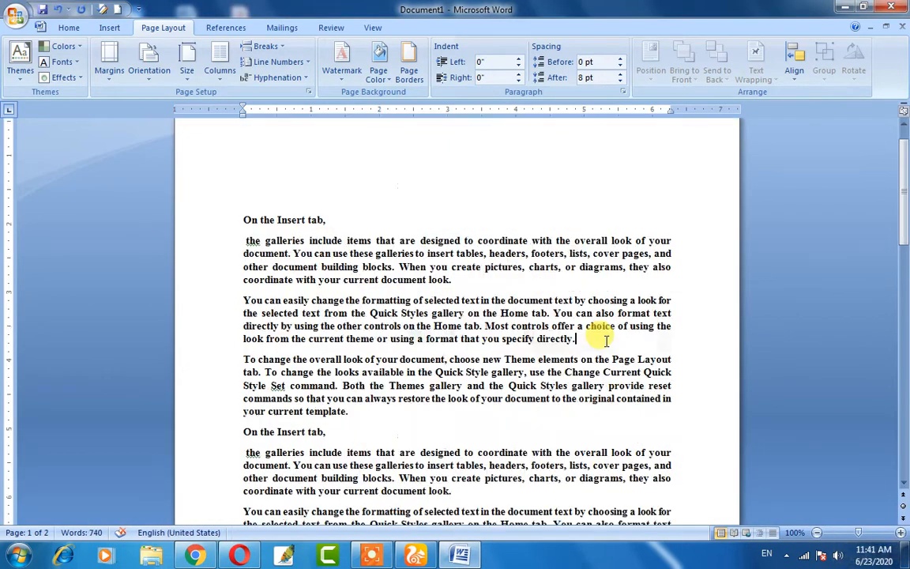
{"action": "scroll", "coordinate": [437, 221], "scroll_direction": "down", "scroll_amount": 3}
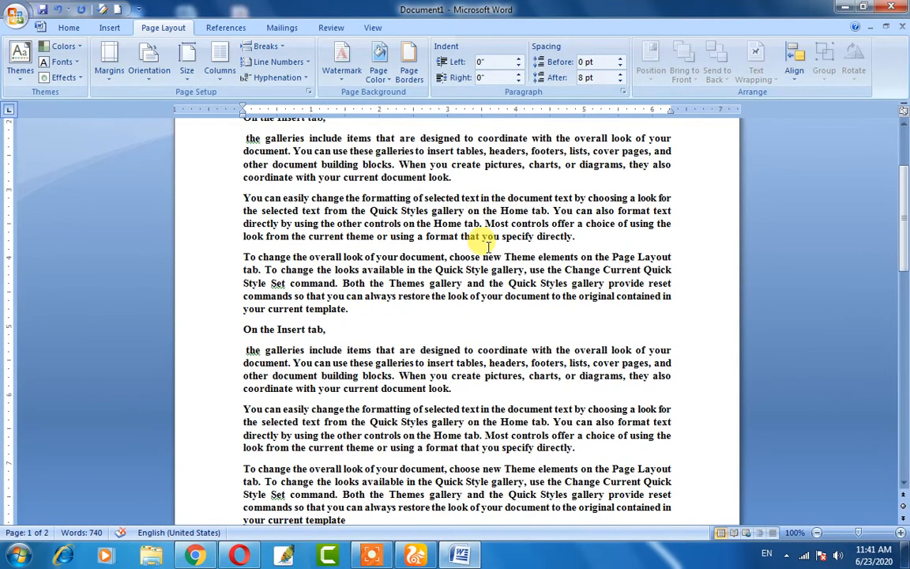
{"action": "scroll", "coordinate": [436, 222], "scroll_direction": "up", "scroll_amount": 4}
{"action": "scroll", "coordinate": [427, 316], "scroll_direction": "down", "scroll_amount": 1}
{"action": "scroll", "coordinate": [420, 312], "scroll_direction": "up", "scroll_amount": 1}
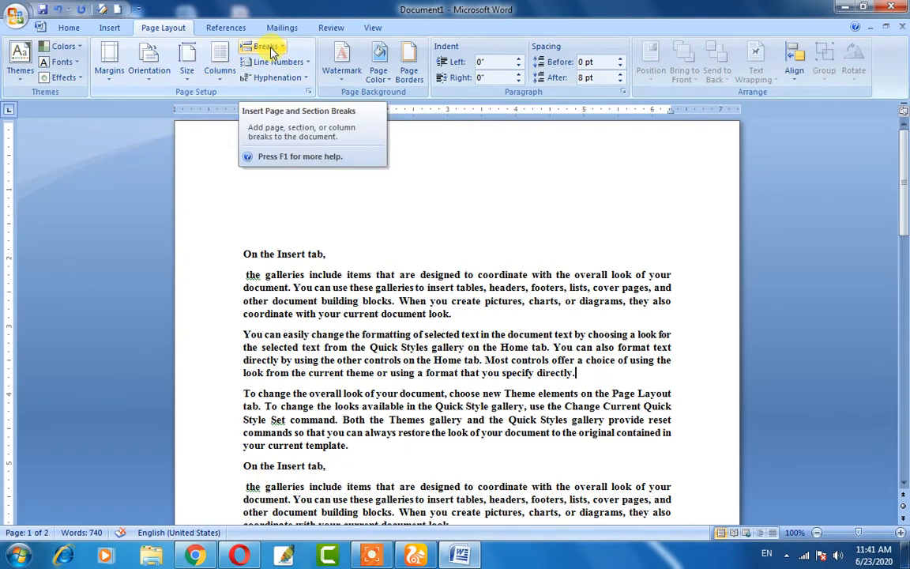
- Look through the available page and section breaks, such as Page, Column, Text Wrapping and Next Page, without inserting one
{"action": "left_click", "coordinate": [108, 29]}
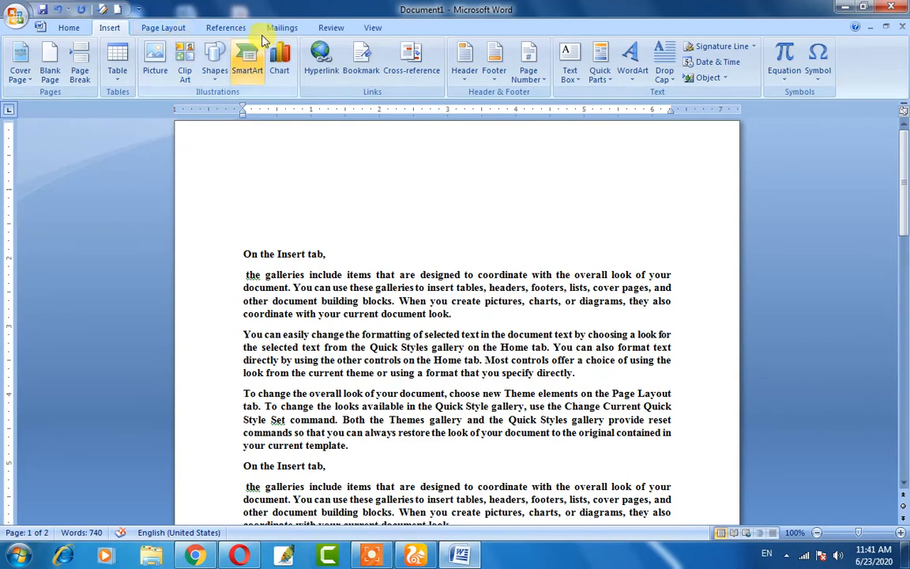
{"action": "left_click", "coordinate": [172, 29]}
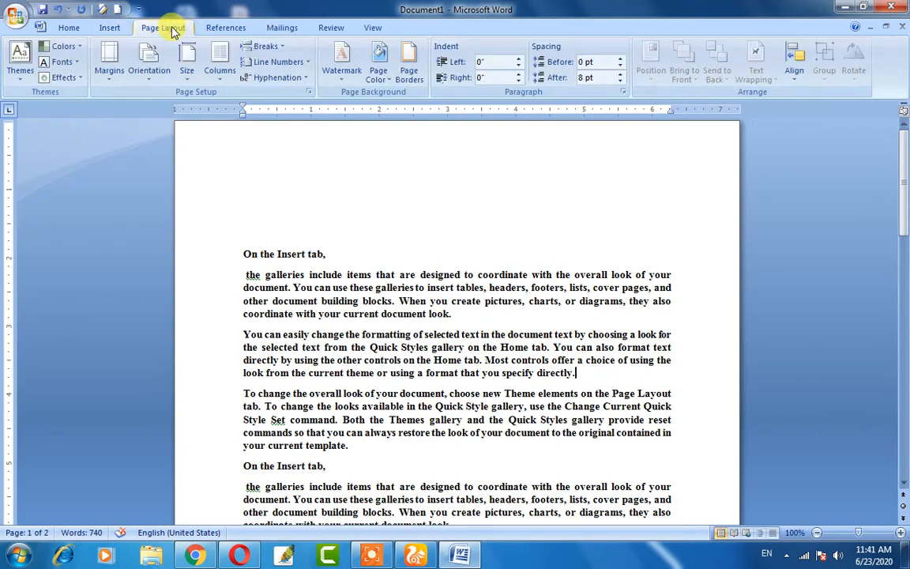
{"action": "left_click", "coordinate": [264, 46]}
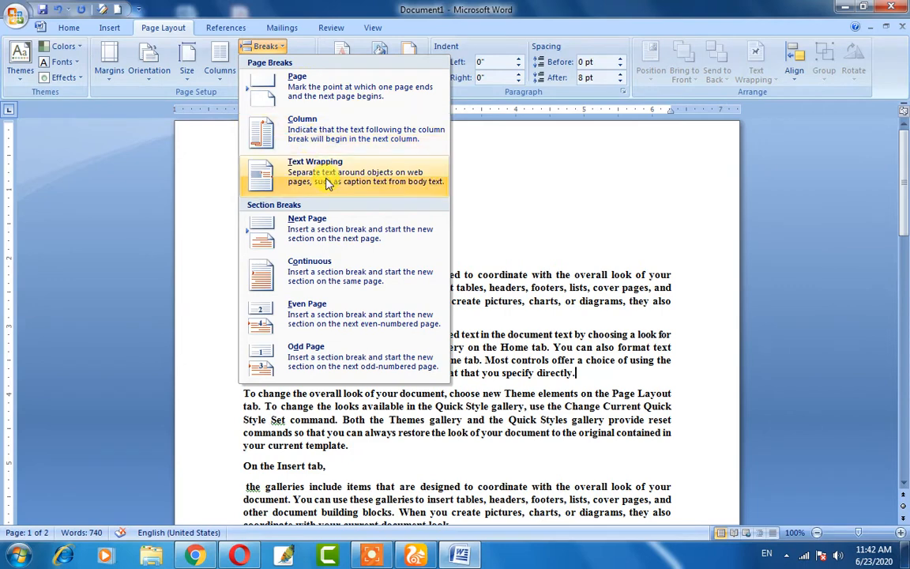
{"action": "left_click", "coordinate": [273, 95]}
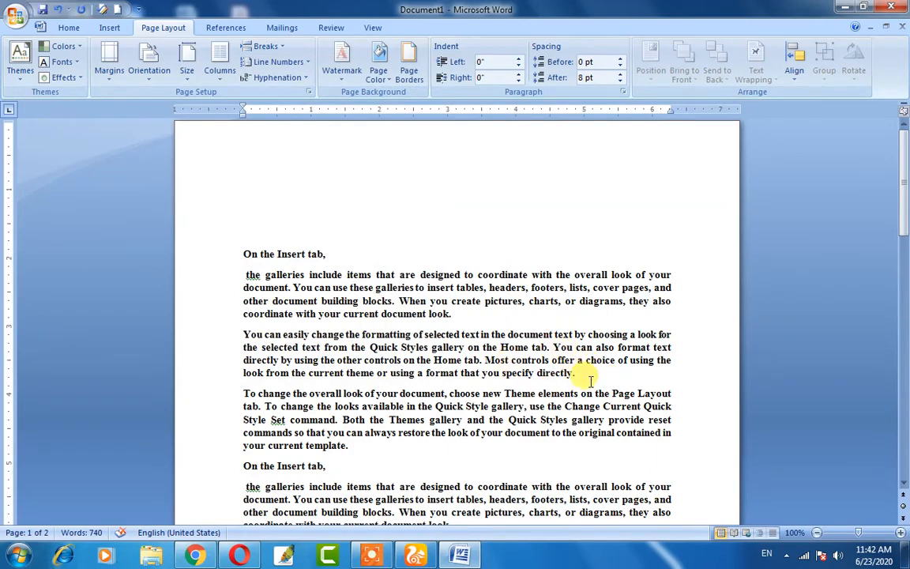
- Insert a Page break after the first "You can easily change the formatting" paragraph and check the text on the following page
{"action": "left_click", "coordinate": [261, 48]}
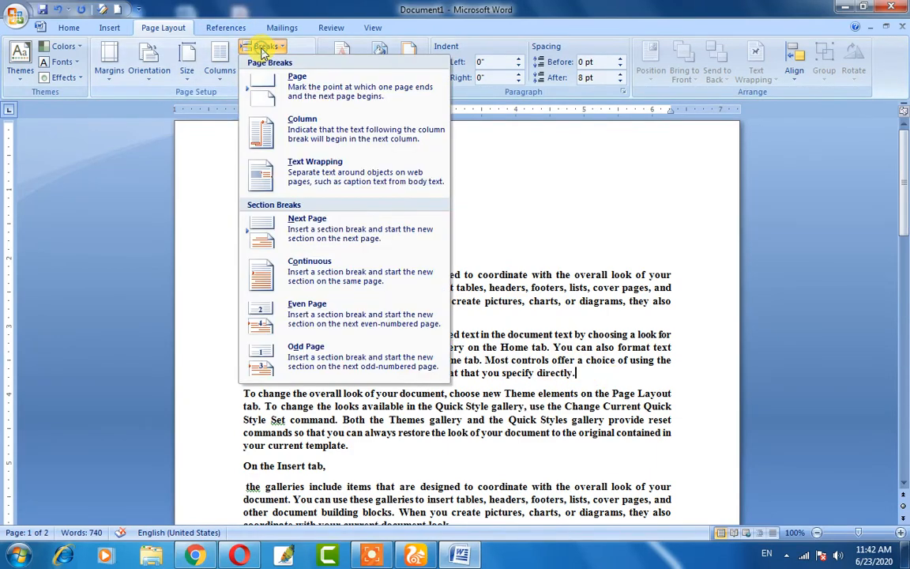
{"action": "left_click", "coordinate": [305, 90]}
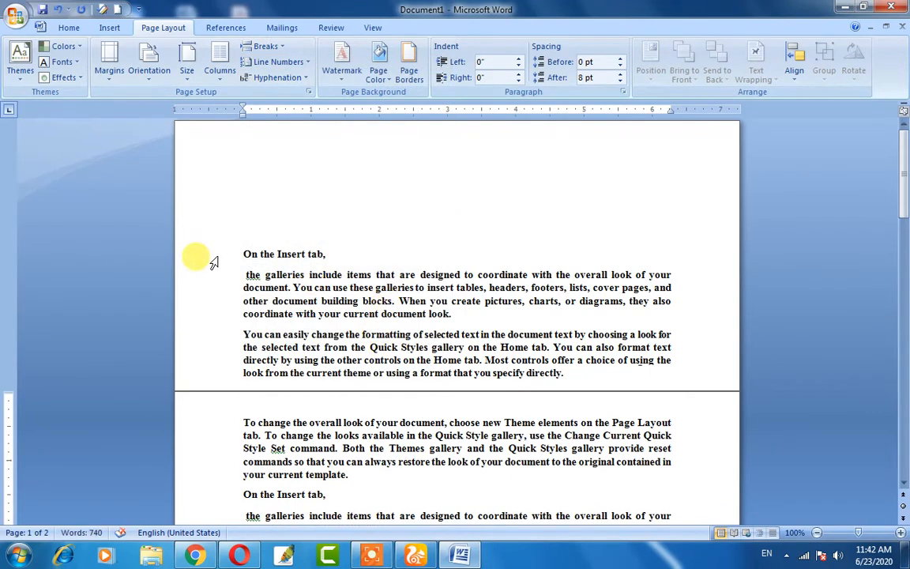
{"action": "scroll", "coordinate": [305, 380], "scroll_direction": "down", "scroll_amount": 4}
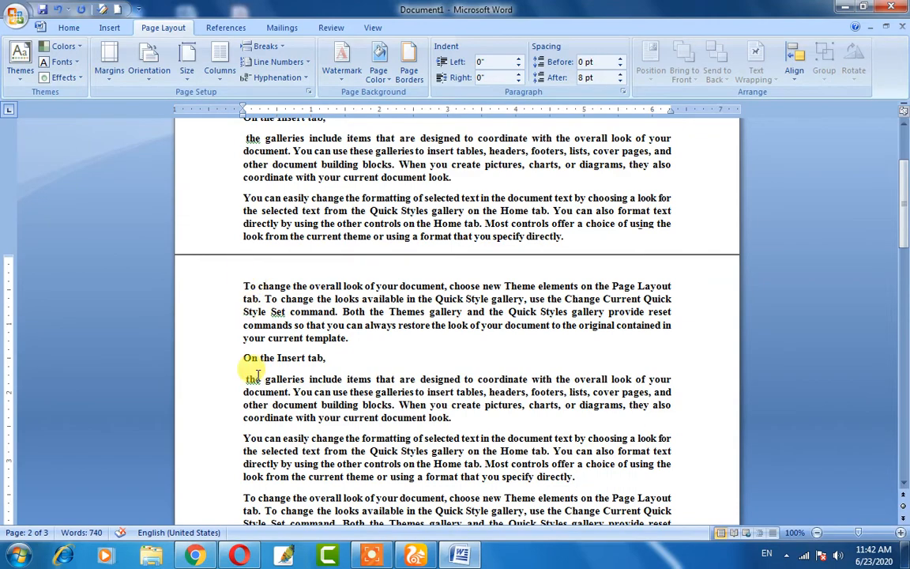
{"action": "scroll", "coordinate": [253, 494], "scroll_direction": "down", "scroll_amount": 1}
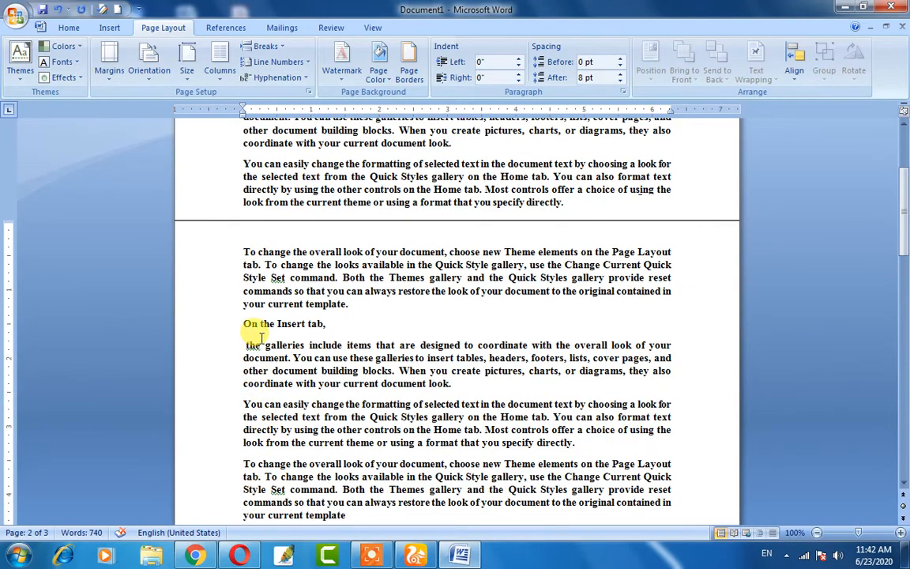
{"action": "scroll", "coordinate": [247, 326], "scroll_direction": "up", "scroll_amount": 5}
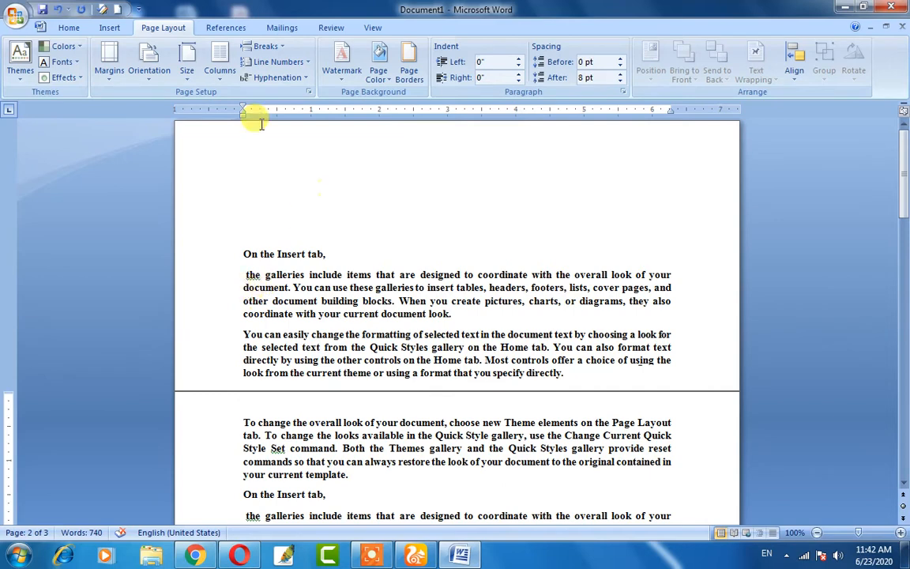
- Insert a Column break above the first "To change the overall look of your document" paragraph and check the page layout
{"action": "left_click", "coordinate": [221, 71]}
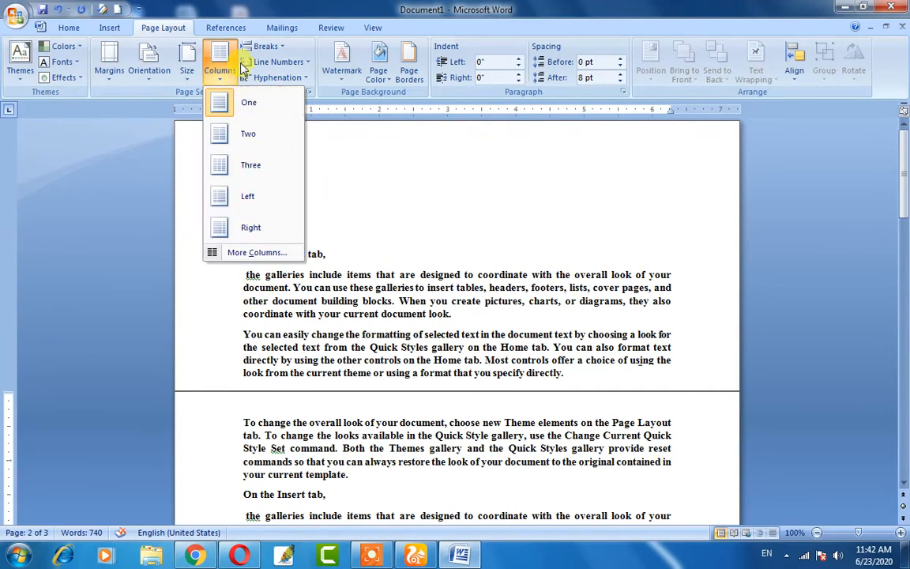
{"action": "left_click", "coordinate": [263, 47]}
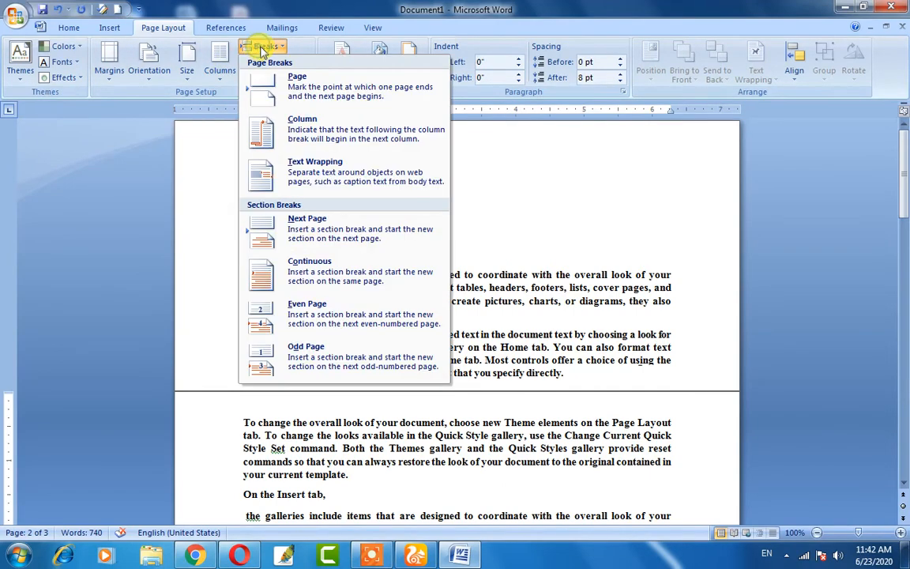
{"action": "left_click", "coordinate": [314, 132]}
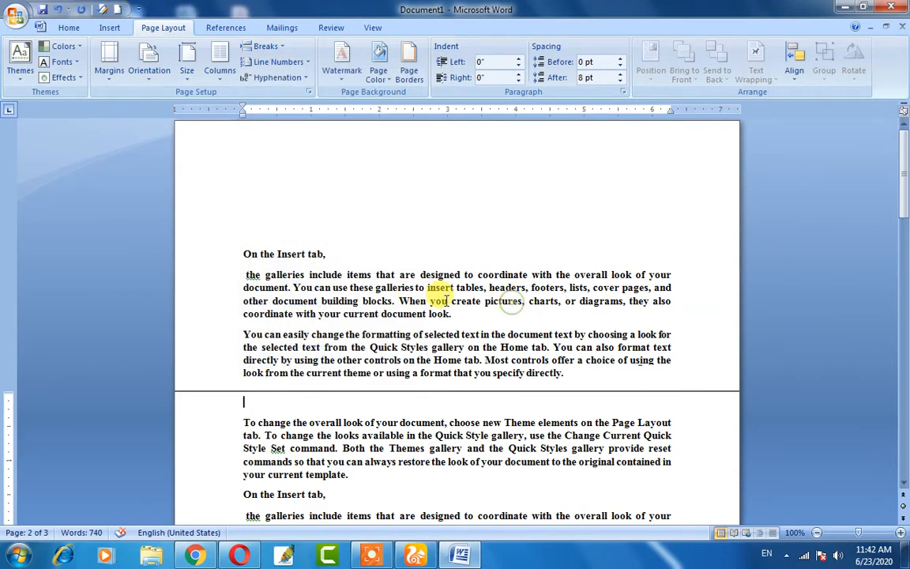
{"action": "scroll", "coordinate": [360, 244], "scroll_direction": "down", "scroll_amount": 3}
{"action": "scroll", "coordinate": [360, 244], "scroll_direction": "up", "scroll_amount": 3}
{"action": "scroll", "coordinate": [358, 217], "scroll_direction": "down", "scroll_amount": 2}
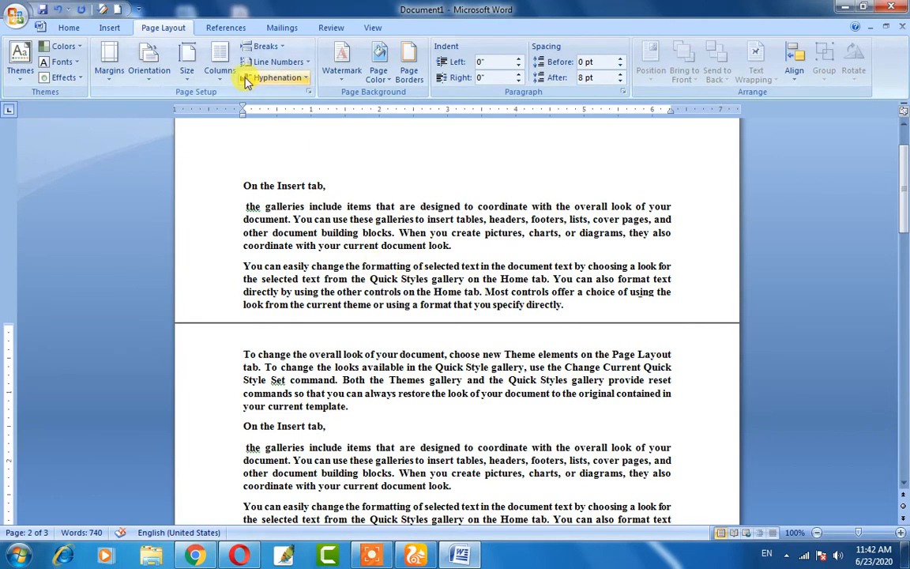
{"action": "left_click", "coordinate": [220, 67]}
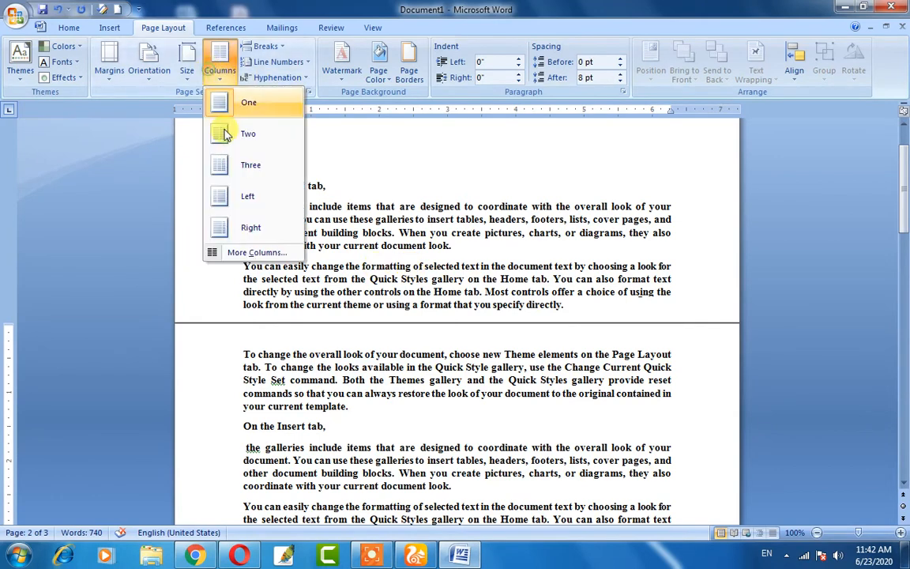
{"action": "left_click", "coordinate": [265, 49]}
{"action": "left_click", "coordinate": [263, 121]}
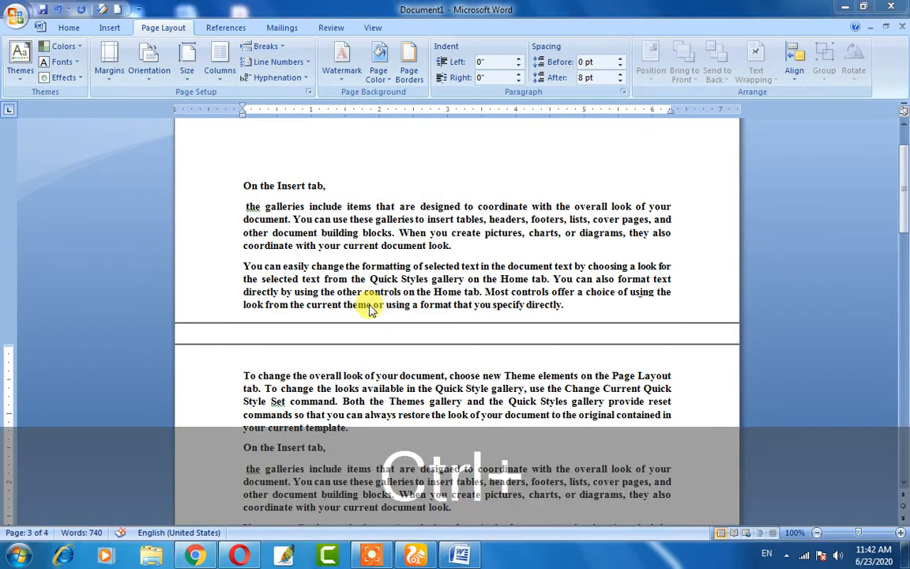
{"action": "key", "text": "ctrl+z"}
{"action": "left_click", "coordinate": [280, 355]}
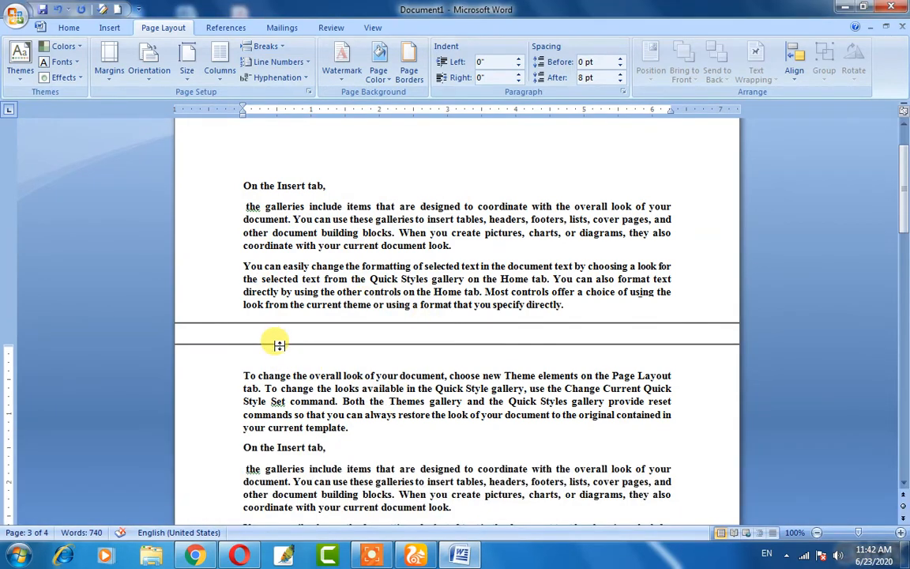
- Apply Continuous line numbering to the document, check the numbered lines, and undo it
{"action": "left_click", "coordinate": [275, 63]}
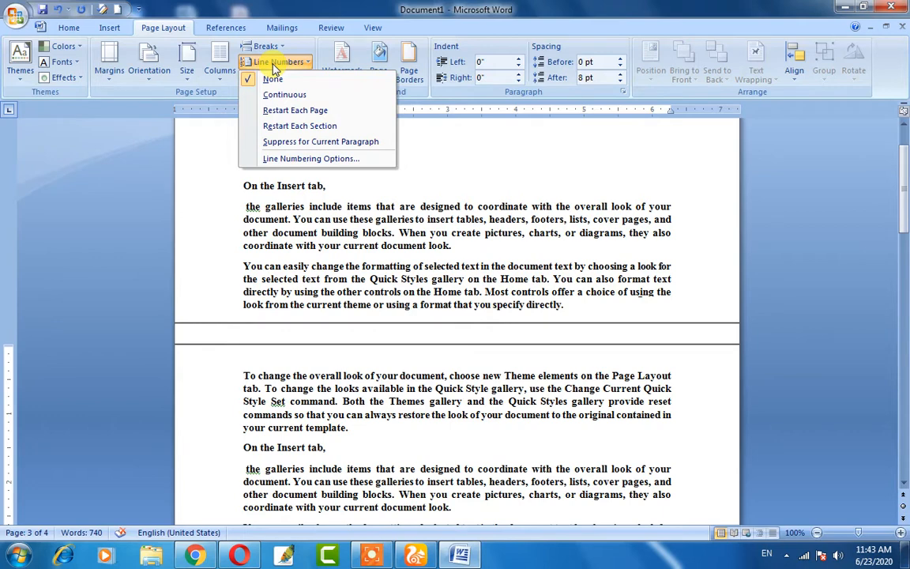
{"action": "left_click", "coordinate": [284, 94]}
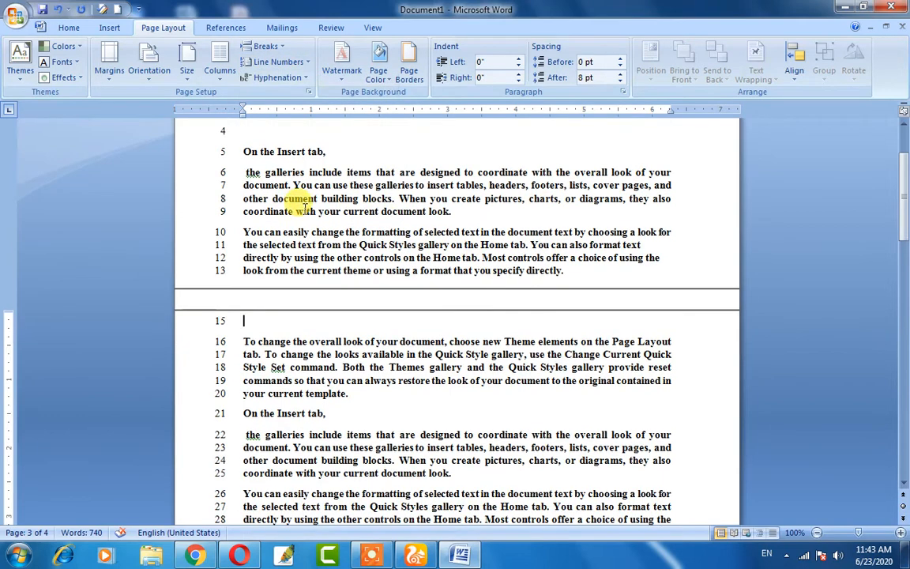
{"action": "scroll", "coordinate": [302, 198], "scroll_direction": "up", "scroll_amount": 2}
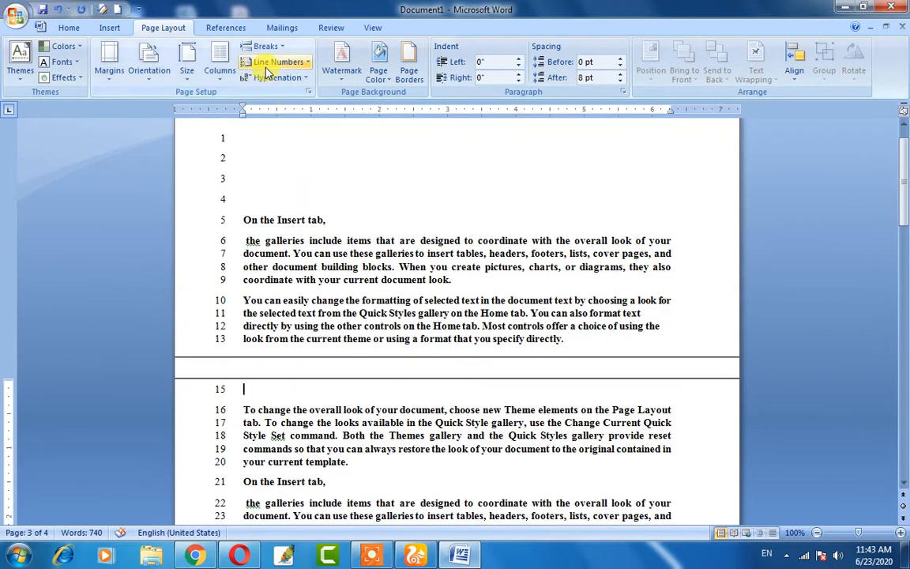
{"action": "key", "text": "ctrl+z"}
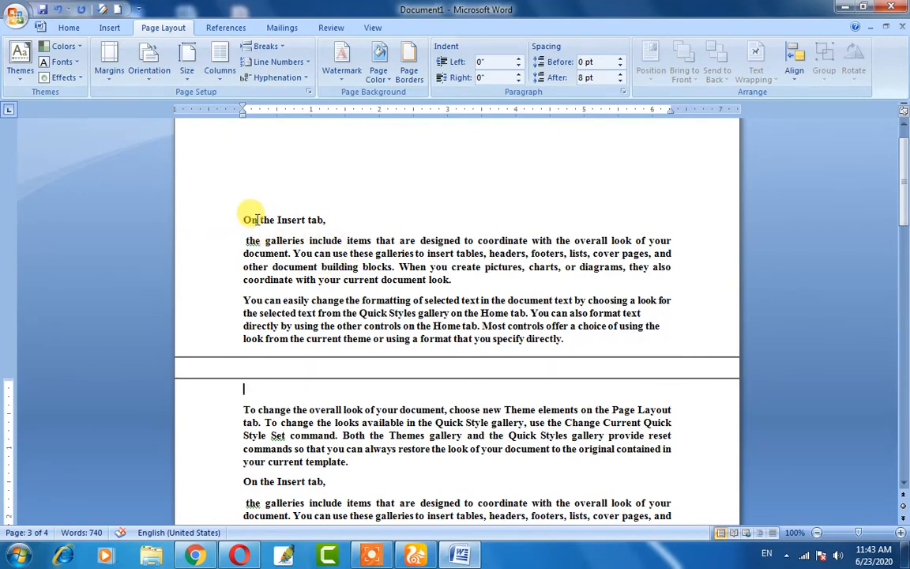
{"action": "scroll", "coordinate": [270, 203], "scroll_direction": "down", "scroll_amount": 2}
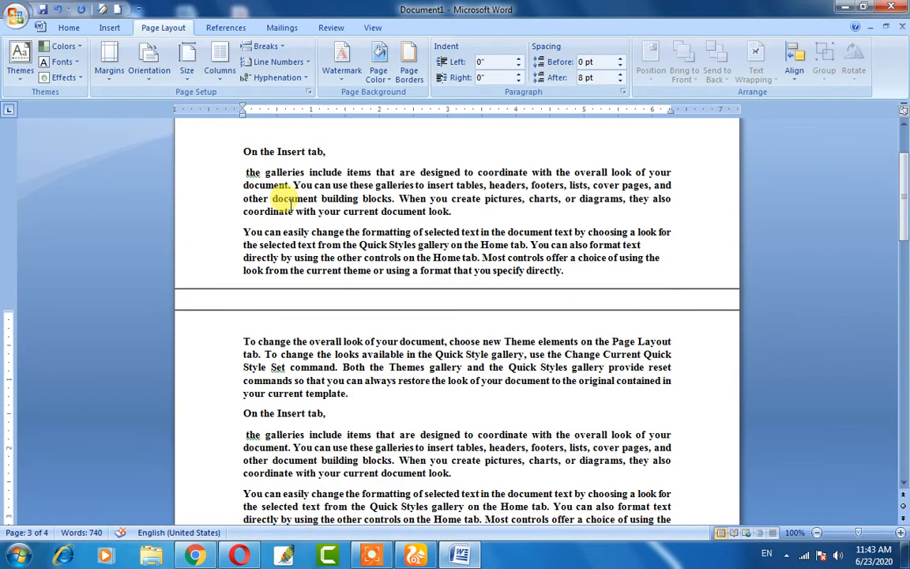
{"action": "scroll", "coordinate": [290, 204], "scroll_direction": "down", "scroll_amount": 6}
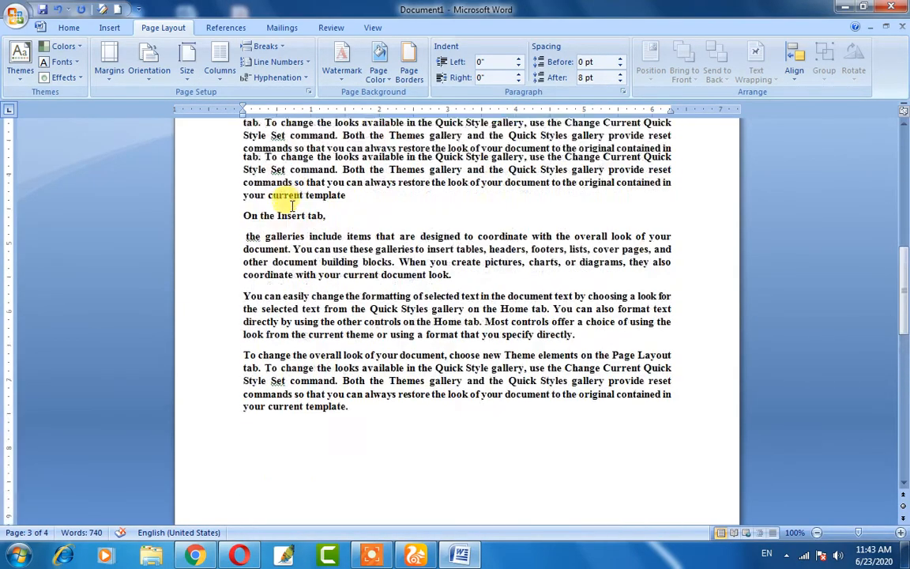
{"action": "scroll", "coordinate": [292, 205], "scroll_direction": "up", "scroll_amount": 8}
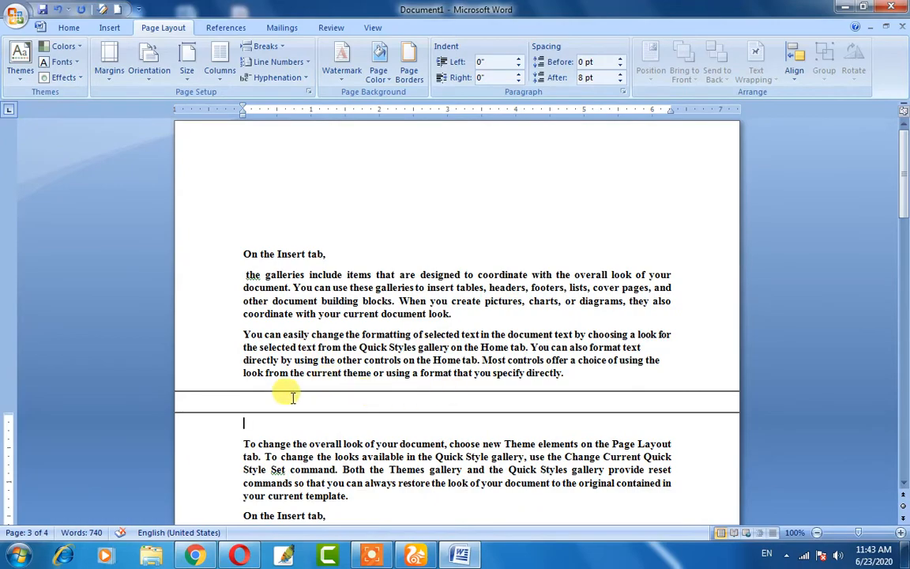
{"action": "scroll", "coordinate": [284, 341], "scroll_direction": "down", "scroll_amount": 9}
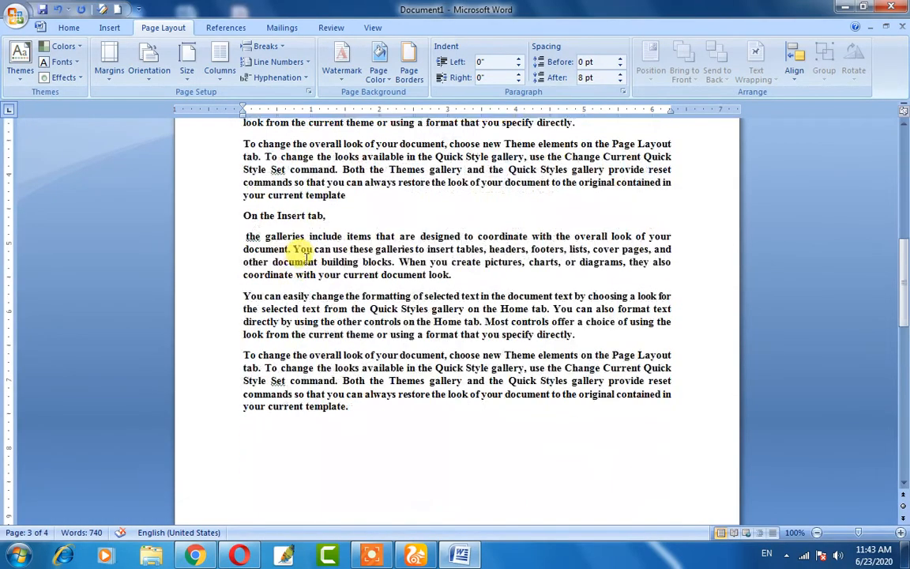
{"action": "scroll", "coordinate": [300, 251], "scroll_direction": "up", "scroll_amount": 9}
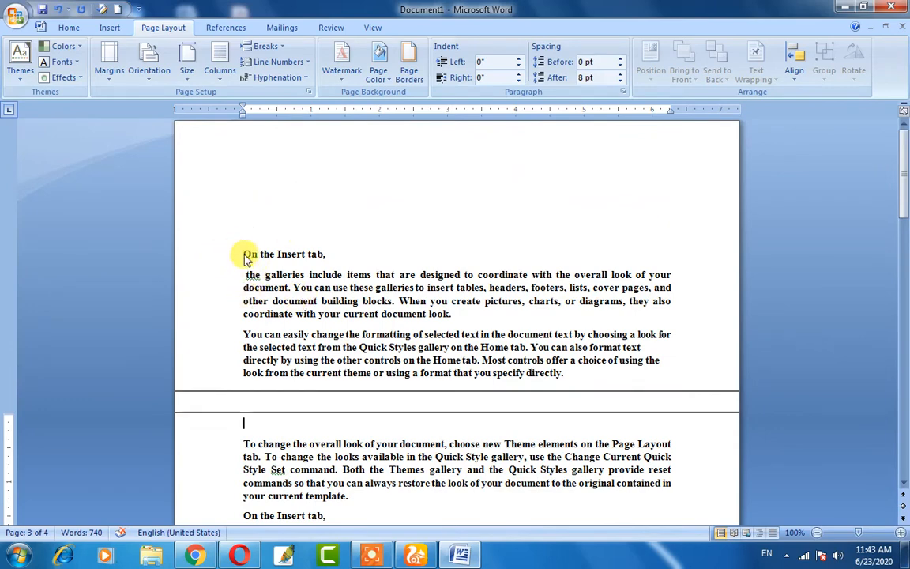
{"action": "key", "text": "ctrl+F12"}
{"action": "mouse_move", "coordinate": [225, 256]}
{"action": "left_mouse_down"}
{"action": "mouse_move", "coordinate": [235, 262]}
{"action": "mouse_move", "coordinate": [255, 242]}
{"action": "left_mouse_up"}
{"action": "mouse_move", "coordinate": [204, 278]}
{"action": "left_mouse_down"}
{"action": "mouse_move", "coordinate": [210, 286]}
{"action": "mouse_move", "coordinate": [236, 270]}
{"action": "left_mouse_up"}
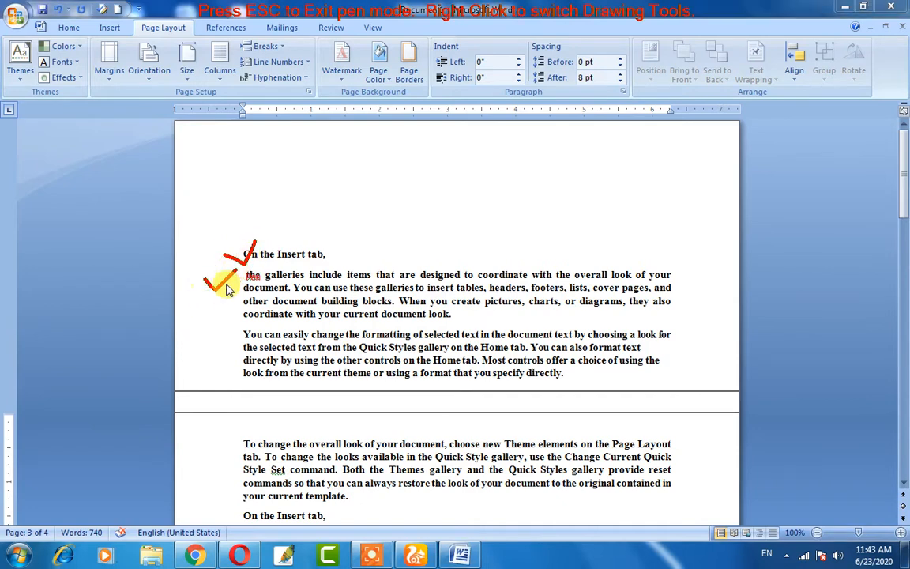
{"action": "left_click", "coordinate": [225, 314]}
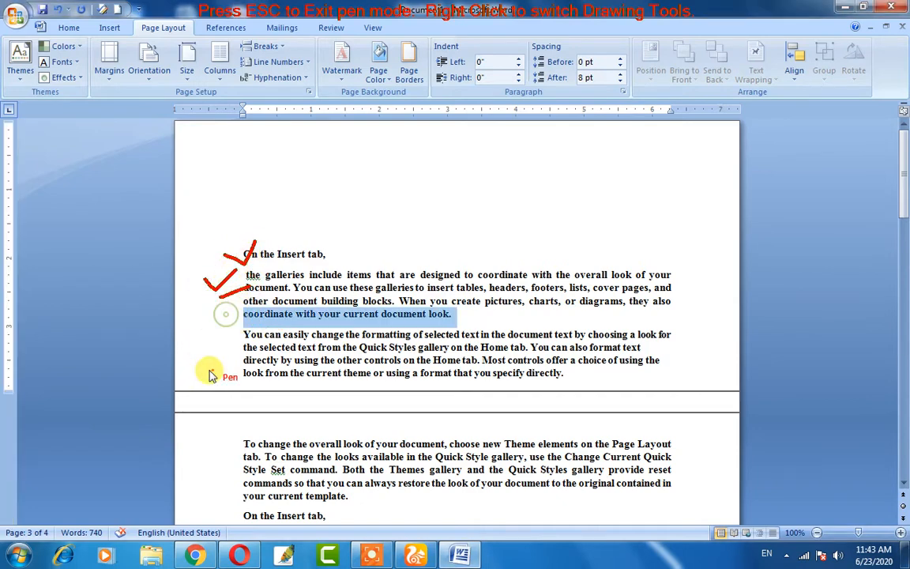
{"action": "mouse_move", "coordinate": [215, 352]}
{"action": "left_mouse_down"}
{"action": "mouse_move", "coordinate": [242, 353]}
{"action": "mouse_move", "coordinate": [230, 376]}
{"action": "mouse_move", "coordinate": [244, 376]}
{"action": "left_mouse_up"}
{"action": "left_click_drag", "start_coordinate": [219, 333], "coordinate": [247, 335]}
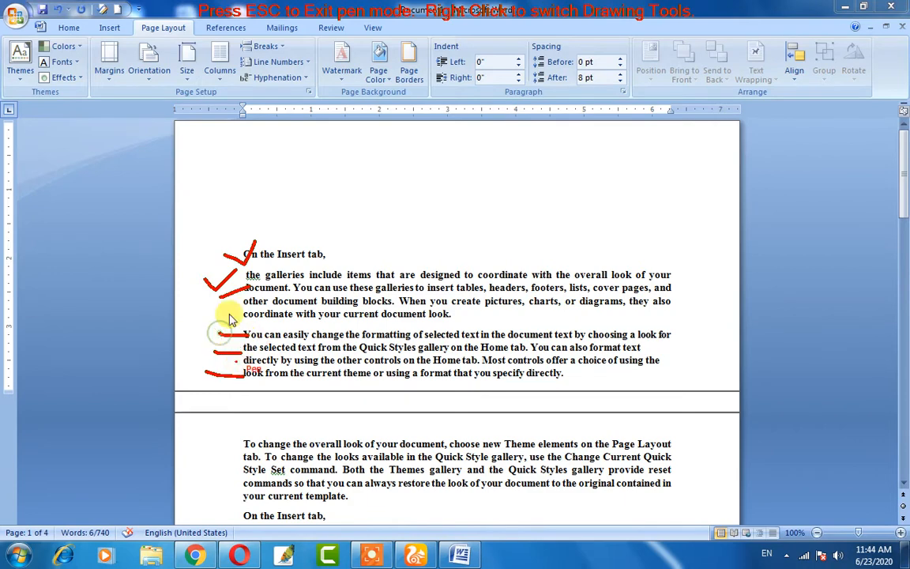
{"action": "left_click", "coordinate": [228, 314]}
{"action": "left_click", "coordinate": [207, 457]}
{"action": "left_click_drag", "start_coordinate": [240, 480], "coordinate": [255, 482]}
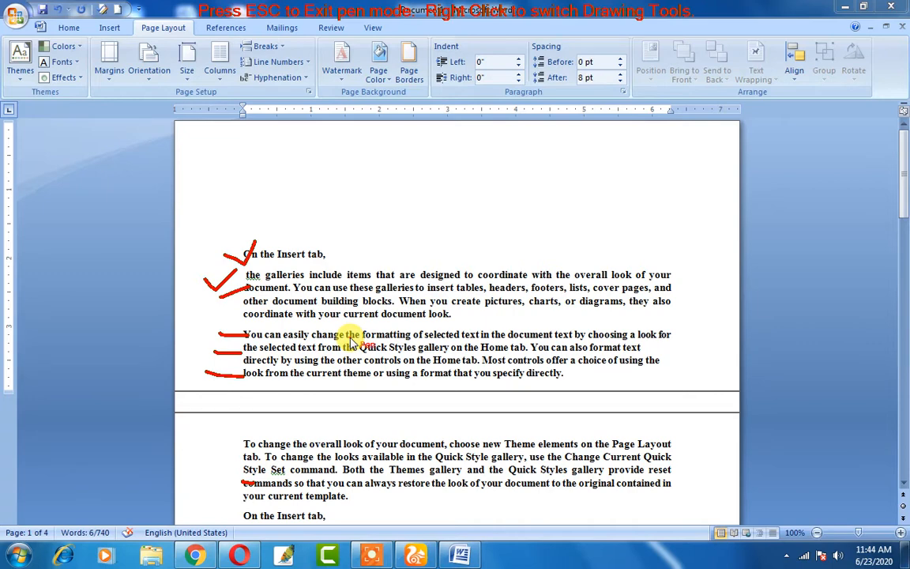
{"action": "key", "text": "Escape"}
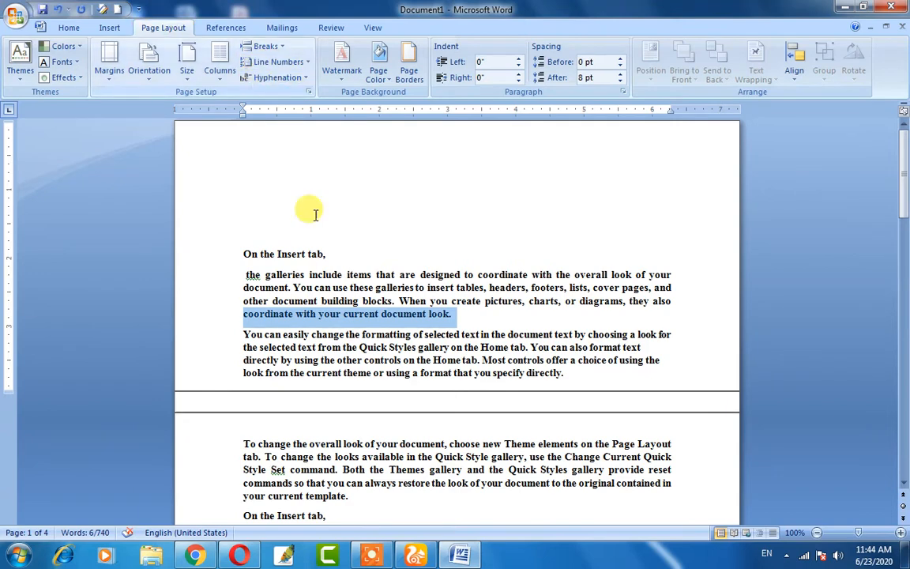
- Apply Continuous line numbering to the document and check the numbers through to the last page
{"action": "left_click", "coordinate": [307, 274]}
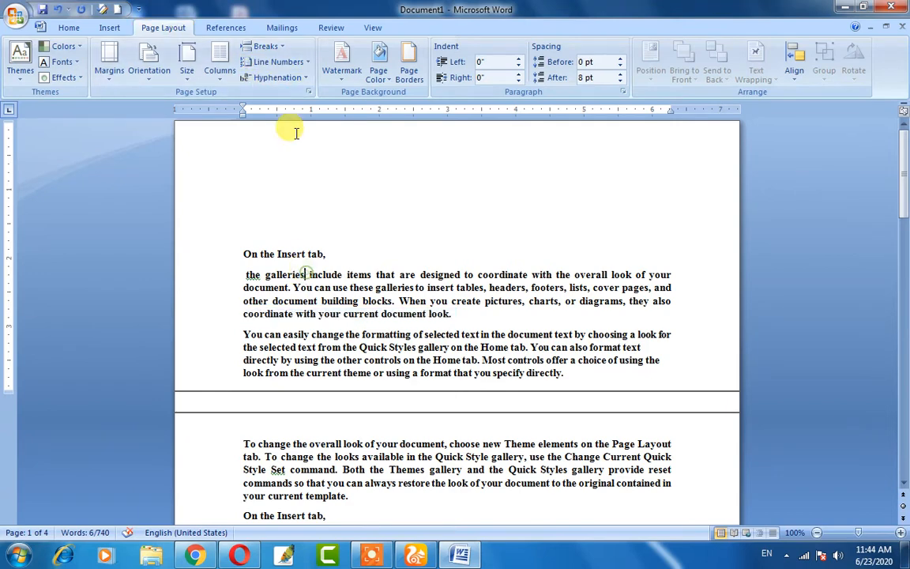
{"action": "left_click", "coordinate": [269, 61]}
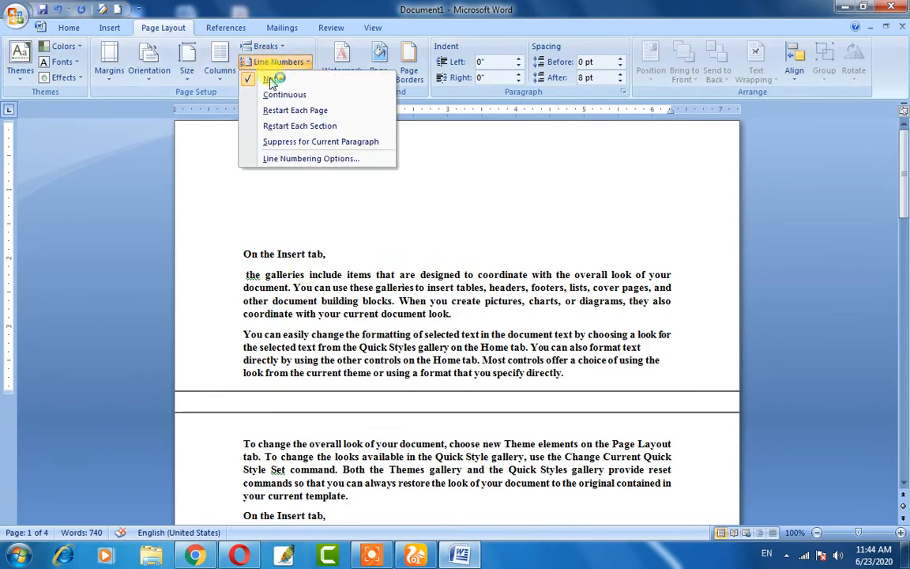
{"action": "left_click", "coordinate": [310, 97]}
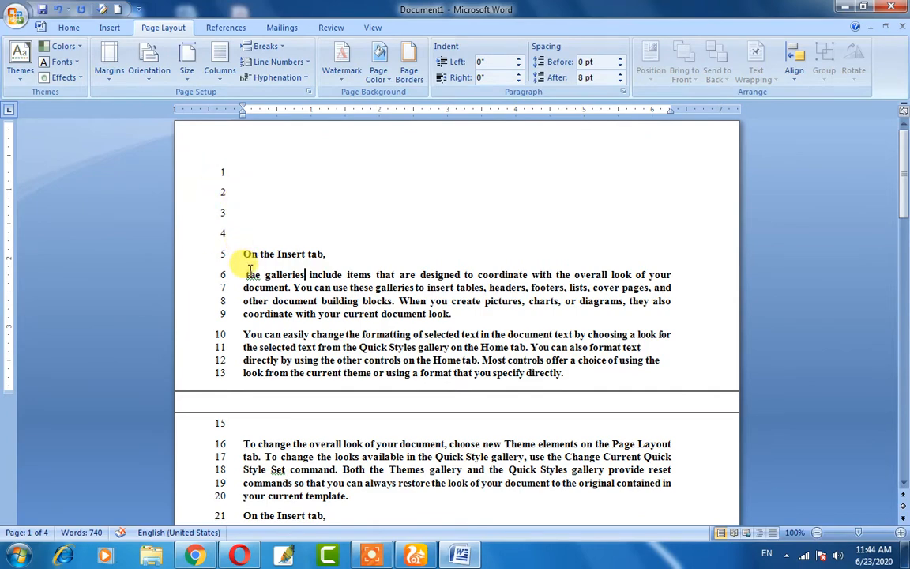
{"action": "scroll", "coordinate": [249, 273], "scroll_direction": "down", "scroll_amount": 12}
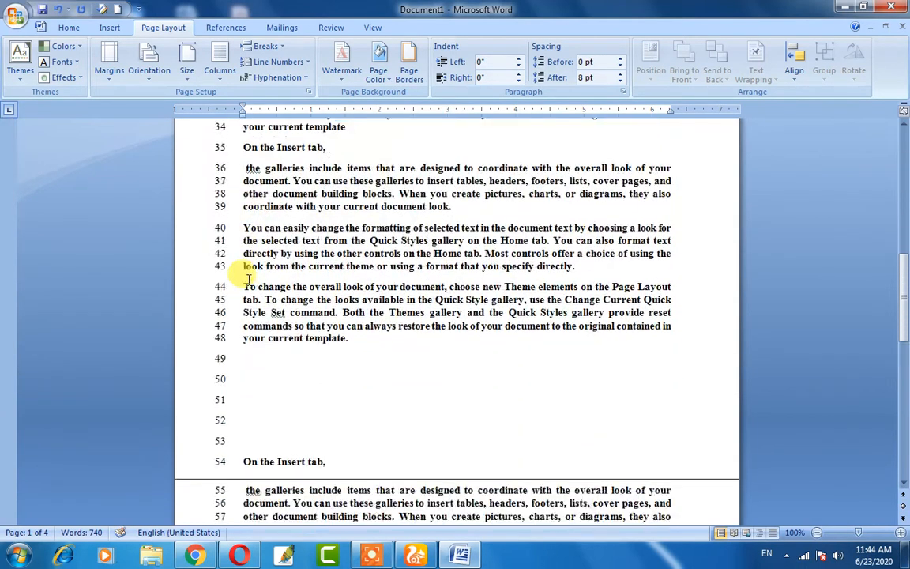
{"action": "scroll", "coordinate": [248, 279], "scroll_direction": "down", "scroll_amount": 2}
{"action": "scroll", "coordinate": [249, 286], "scroll_direction": "down", "scroll_amount": 3}
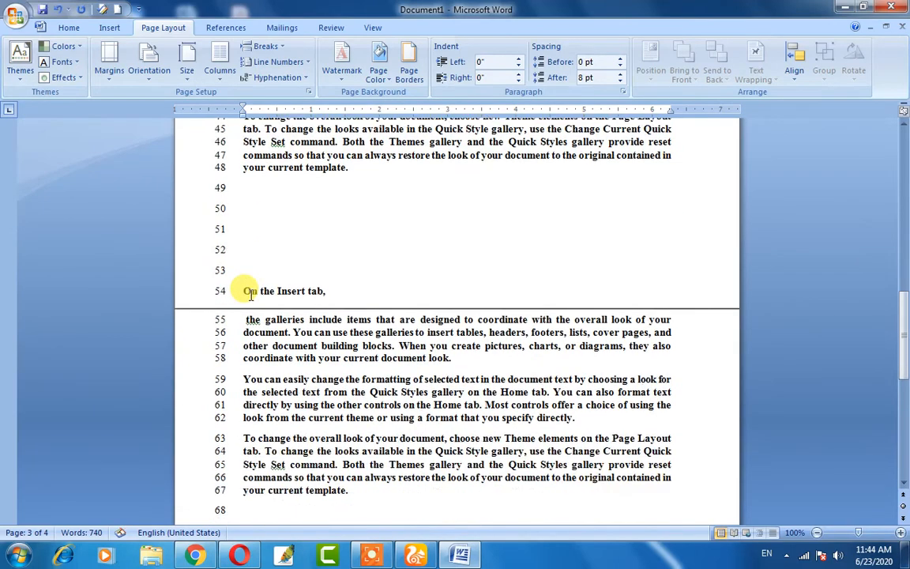
{"action": "scroll", "coordinate": [250, 294], "scroll_direction": "down", "scroll_amount": 6}
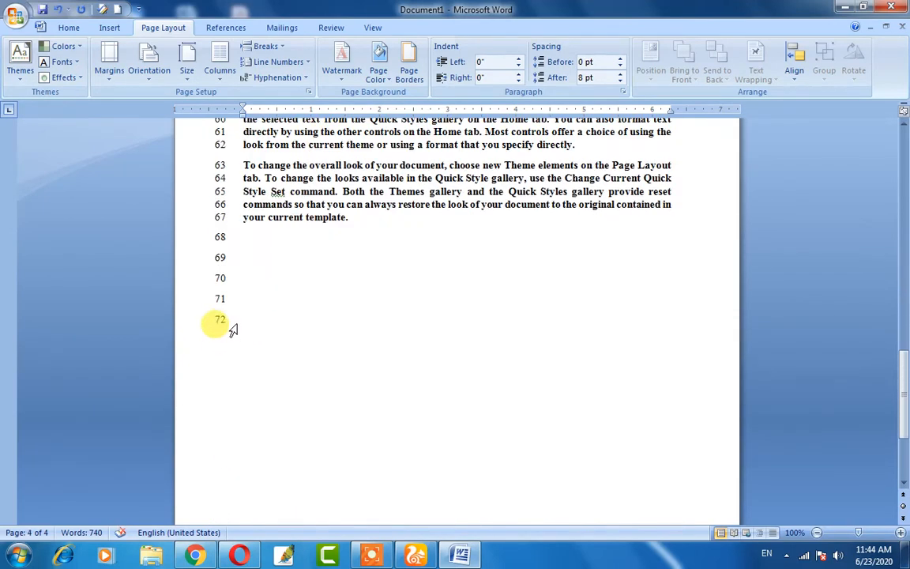
{"action": "scroll", "coordinate": [239, 240], "scroll_direction": "up", "scroll_amount": 2}
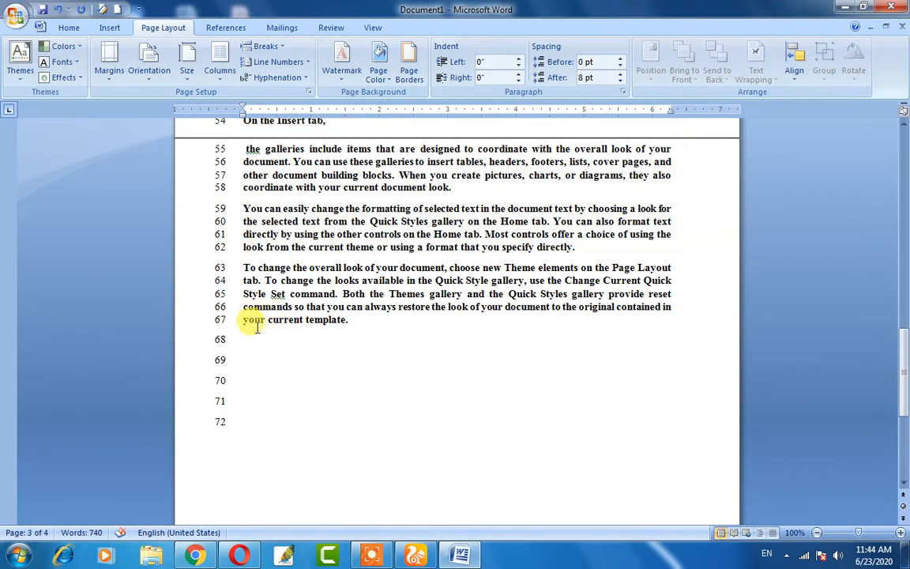
{"action": "scroll", "coordinate": [258, 330], "scroll_direction": "up", "scroll_amount": 3}
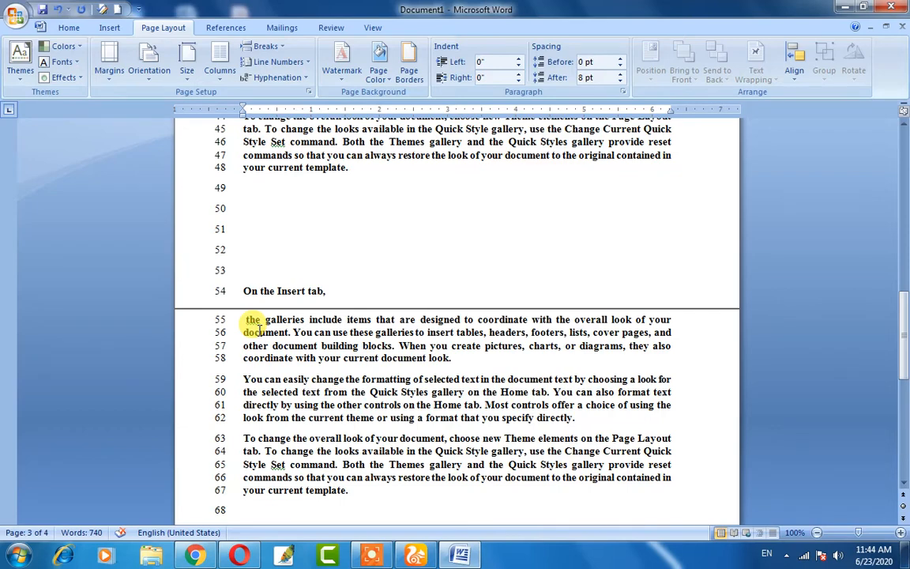
- Set the document's line numbering back to None
{"action": "left_click", "coordinate": [268, 62]}
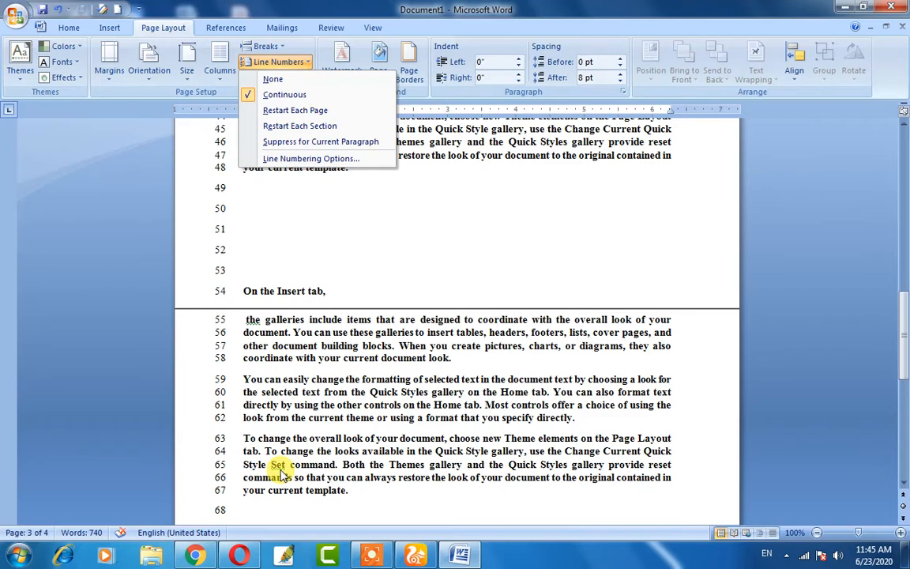
{"action": "left_click", "coordinate": [263, 79]}
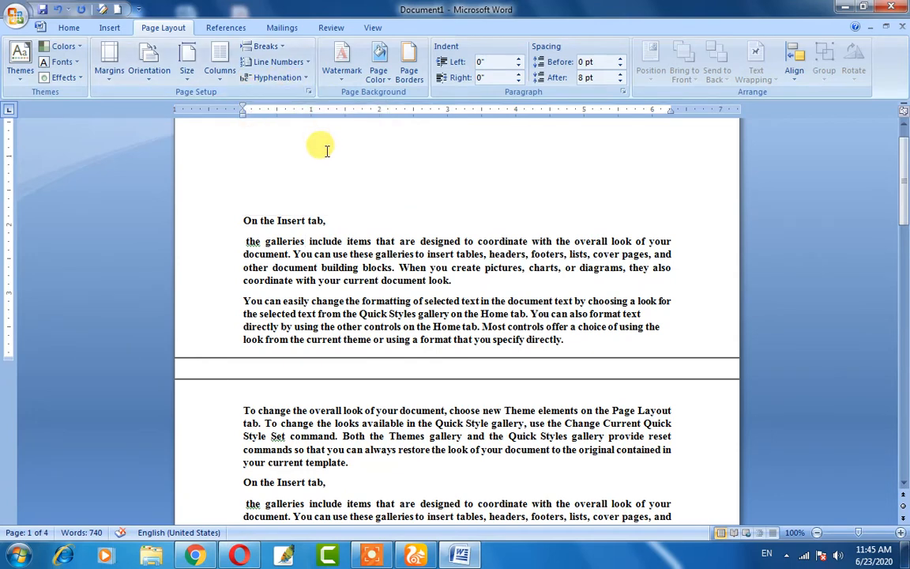
{"action": "key", "text": "ctrl+2"}
{"action": "mouse_move", "coordinate": [303, 173]}
{"action": "left_mouse_down"}
{"action": "mouse_move", "coordinate": [316, 174]}
{"action": "mouse_move", "coordinate": [304, 153]}
{"action": "mouse_move", "coordinate": [349, 198]}
{"action": "mouse_move", "coordinate": [331, 150]}
{"action": "left_mouse_up"}
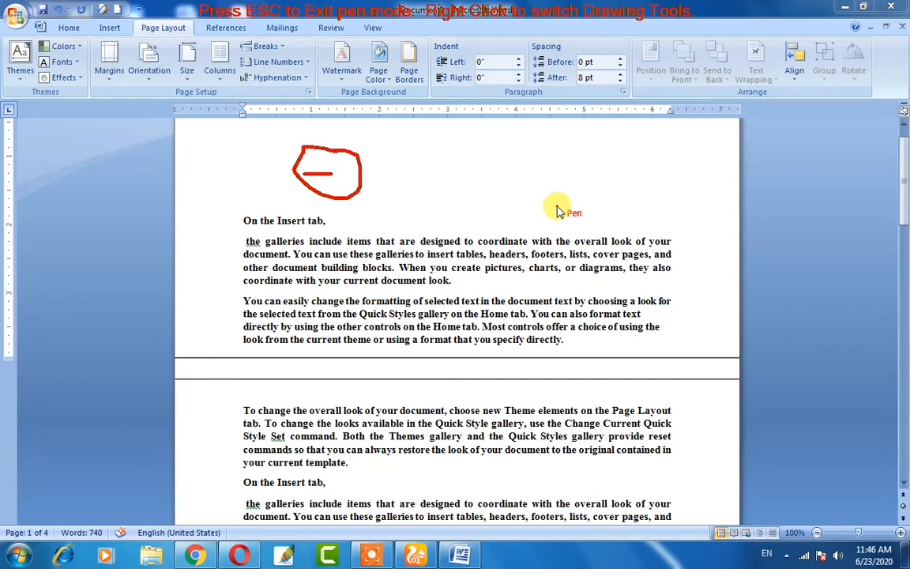
{"action": "key", "text": "Escape"}
- Turn on Automatic hyphenation for the document and check the word breaks at the line ends
{"action": "left_click", "coordinate": [278, 78]}
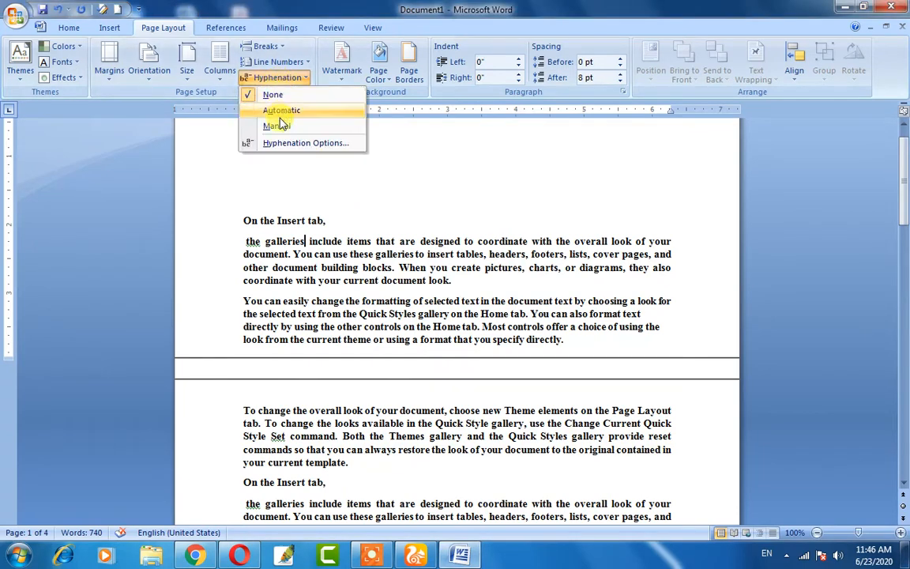
{"action": "left_click", "coordinate": [278, 111]}
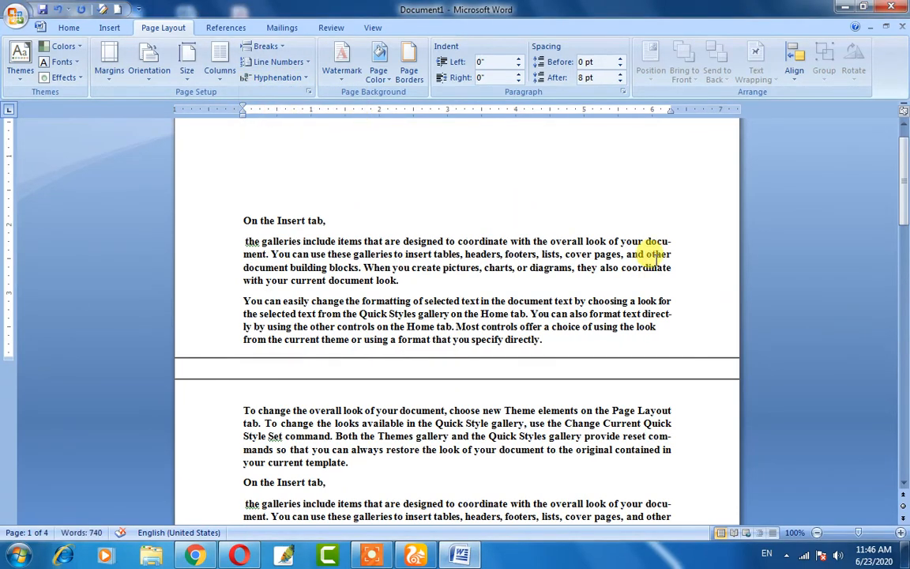
{"action": "scroll", "coordinate": [640, 280], "scroll_direction": "down", "scroll_amount": 1}
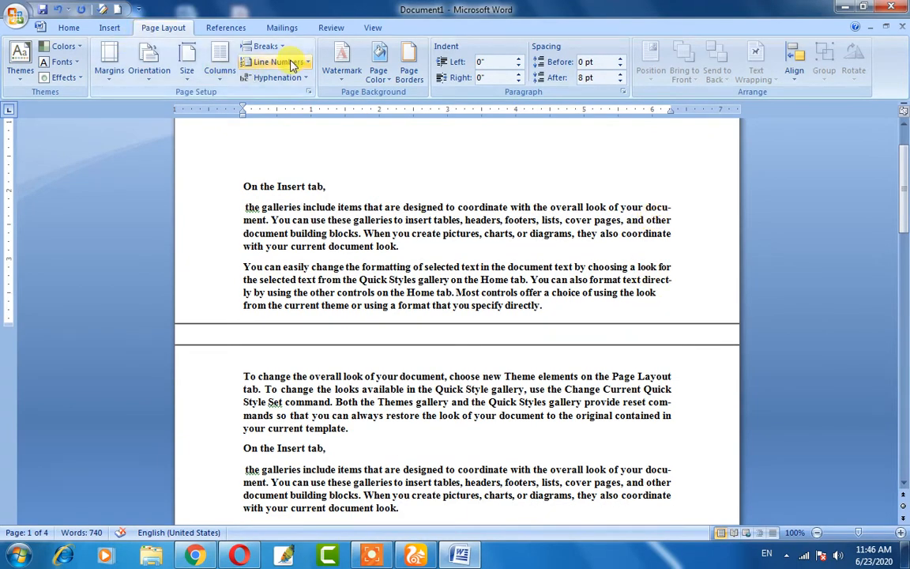
- Zoom the page to 140% and mark the hyphenated breaks in "document" and "directly" on the first page with the pen overlay
{"action": "key", "text": "ctrl+F3"}
{"action": "left_click_drag", "start_coordinate": [668, 214], "coordinate": [684, 215]}
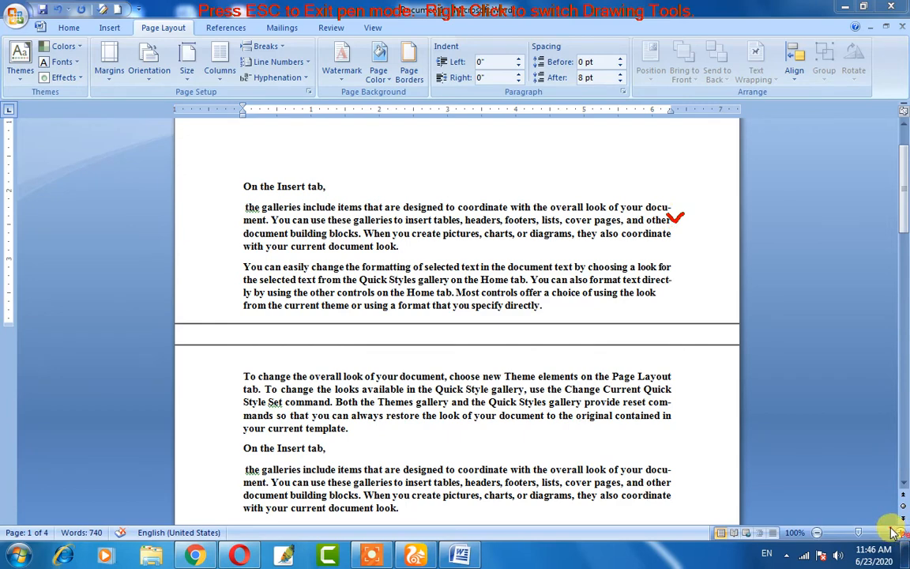
{"action": "key", "text": "Escape"}
{"action": "scroll", "coordinate": [806, 482], "scroll_direction": "up", "scroll_amount": 4, "text": "ctrl"}
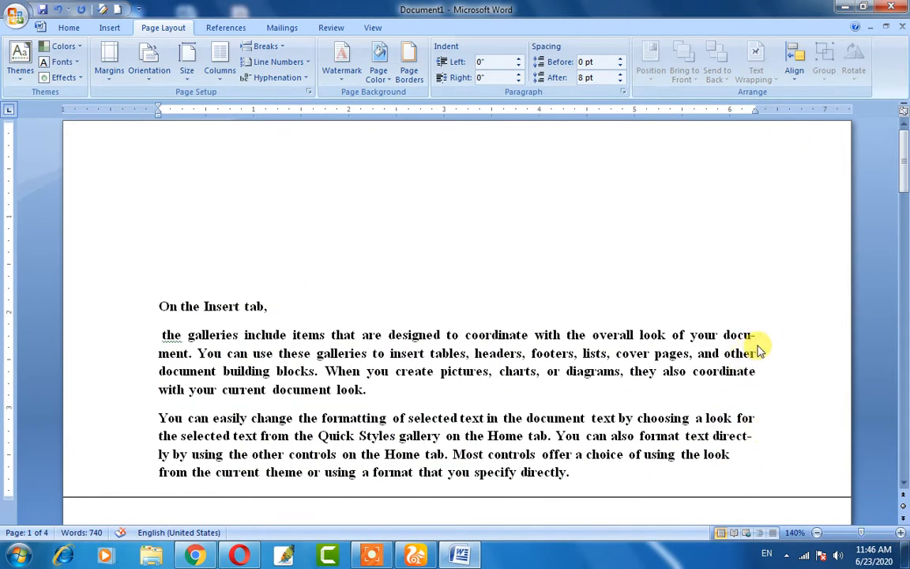
{"action": "key", "text": "ctrl+2"}
{"action": "left_click_drag", "start_coordinate": [756, 345], "coordinate": [771, 334]}
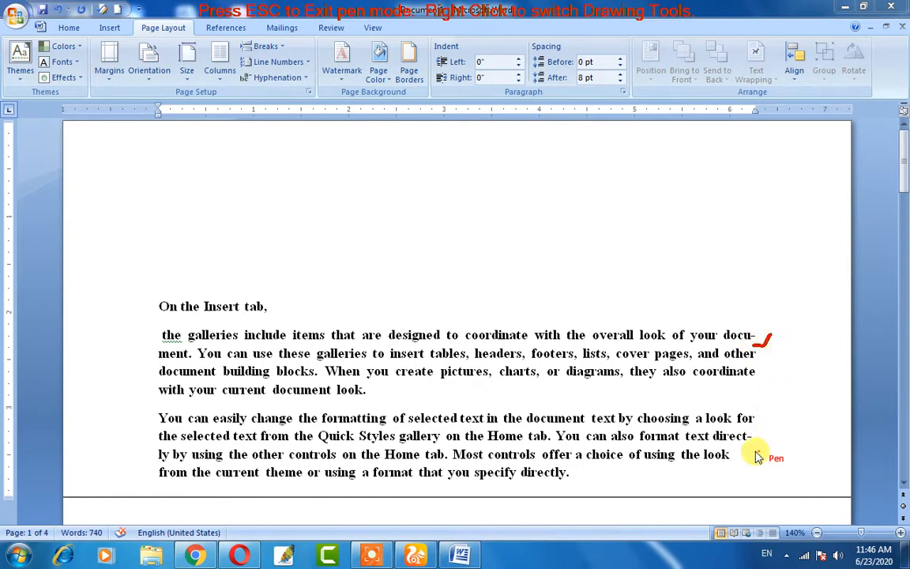
{"action": "mouse_move", "coordinate": [758, 434]}
{"action": "left_mouse_down"}
{"action": "mouse_move", "coordinate": [749, 439]}
{"action": "mouse_move", "coordinate": [764, 434]}
{"action": "left_mouse_up"}
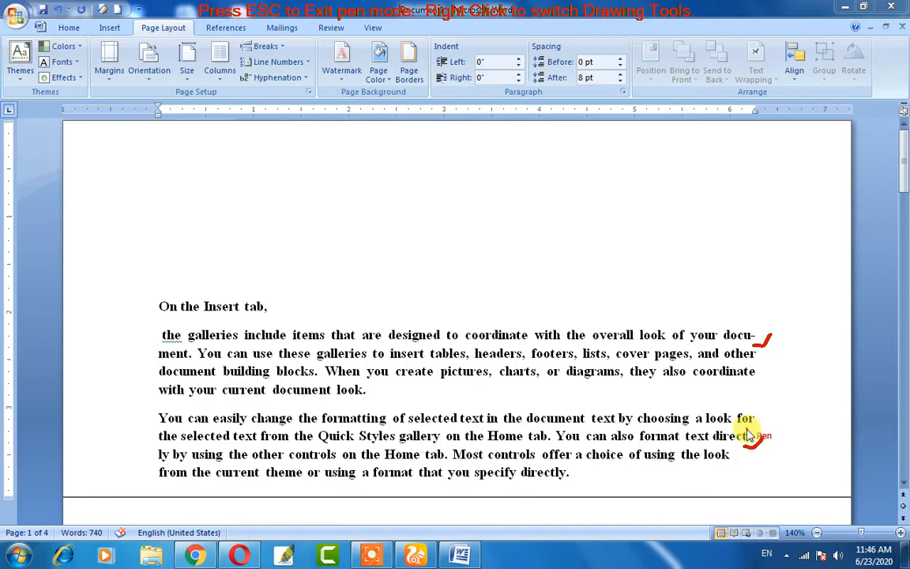
{"action": "key", "text": "Escape"}
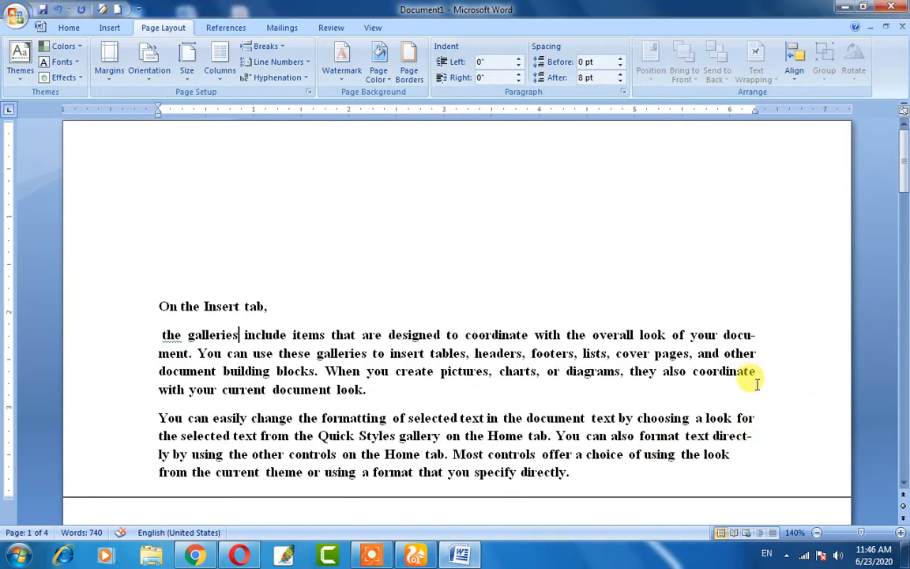
- Mark the hyphenated break in "commands" on the second page with the pen overlay, then clear the mark
{"action": "scroll", "coordinate": [762, 424], "scroll_direction": "down", "scroll_amount": 5}
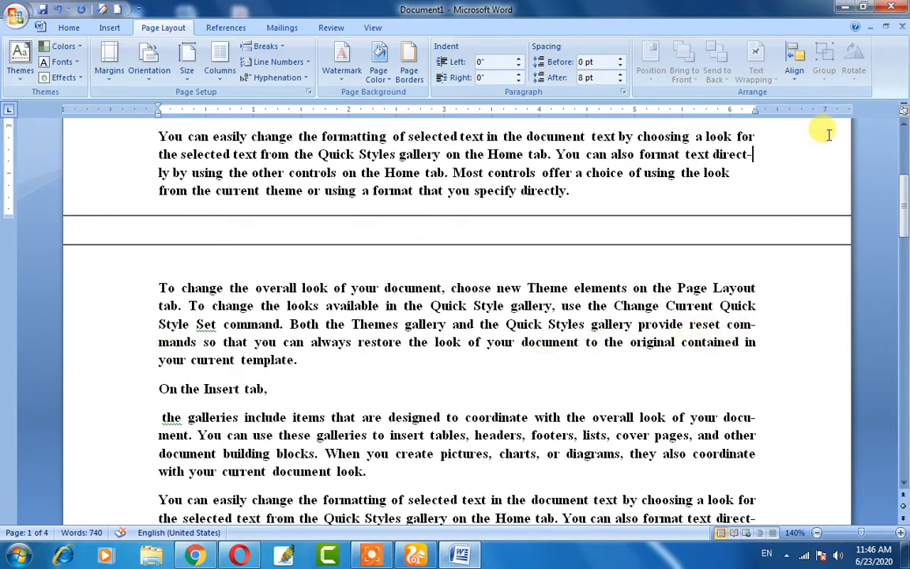
{"action": "key", "text": "ctrl+2"}
{"action": "left_click_drag", "start_coordinate": [749, 331], "coordinate": [777, 322]}
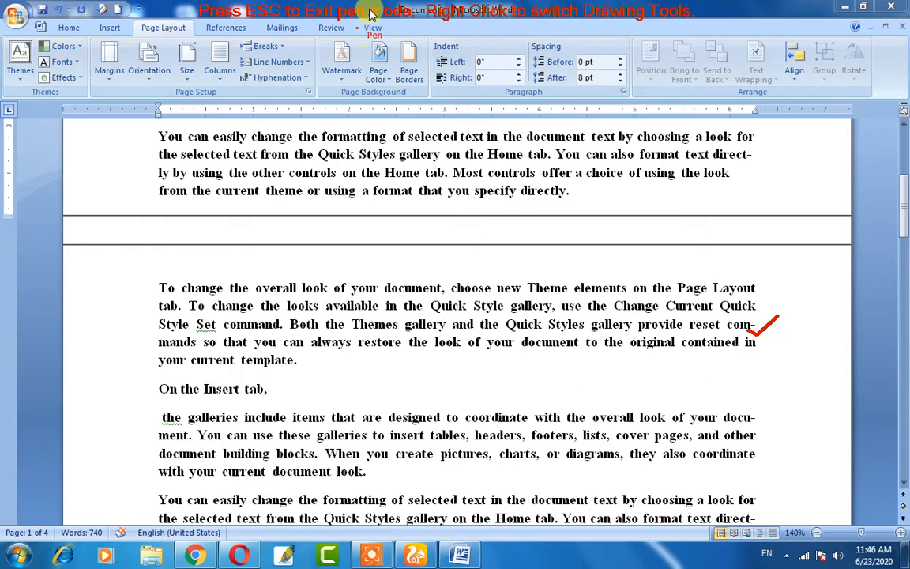
{"action": "key", "text": "Escape"}
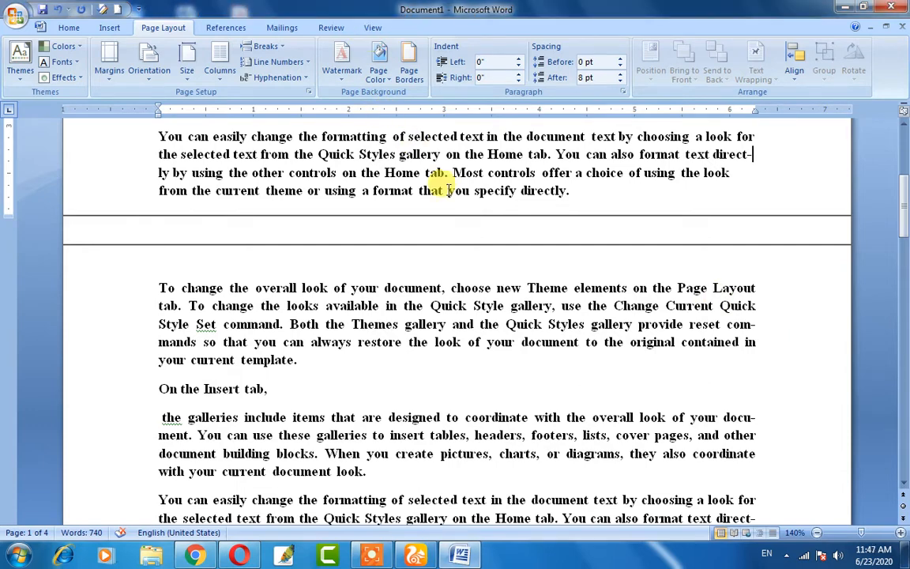
- Look through the document from the first page to the third to examine the hyphenated line ends
{"action": "scroll", "coordinate": [416, 176], "scroll_direction": "up", "scroll_amount": 5}
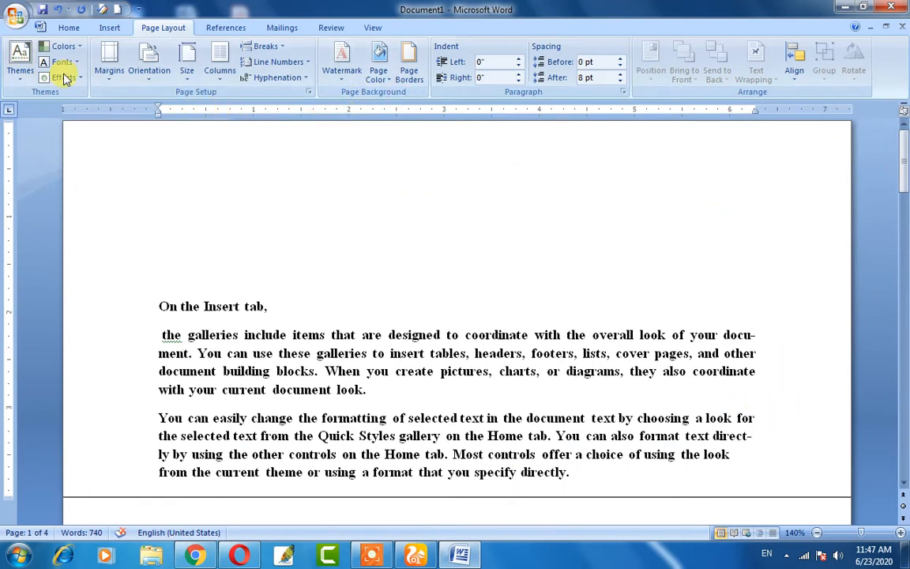
{"action": "scroll", "coordinate": [706, 387], "scroll_direction": "down", "scroll_amount": 1}
{"action": "scroll", "coordinate": [705, 386], "scroll_direction": "down", "scroll_amount": 4}
{"action": "scroll", "coordinate": [238, 126], "scroll_direction": "up", "scroll_amount": 5}
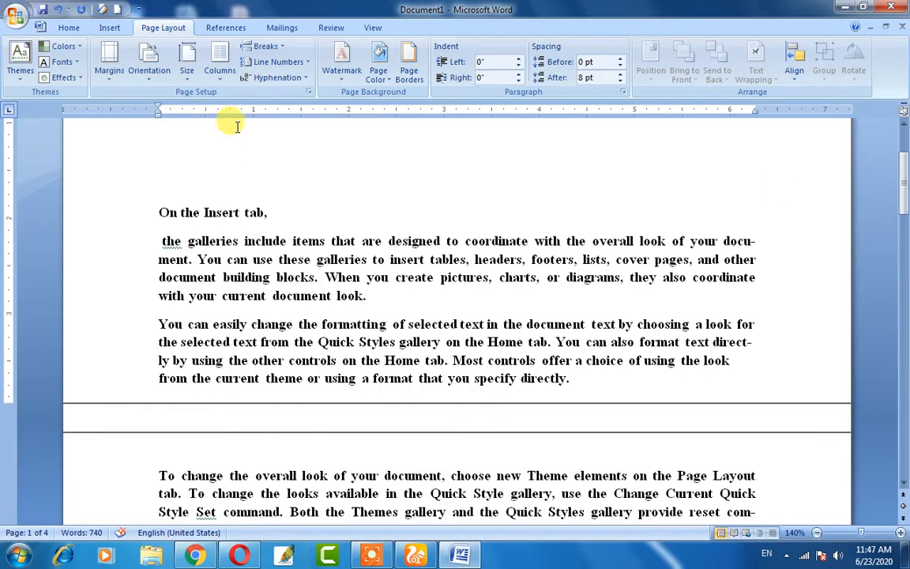
{"action": "scroll", "coordinate": [706, 294], "scroll_direction": "down", "scroll_amount": 5}
{"action": "scroll", "coordinate": [706, 294], "scroll_direction": "down", "scroll_amount": 10}
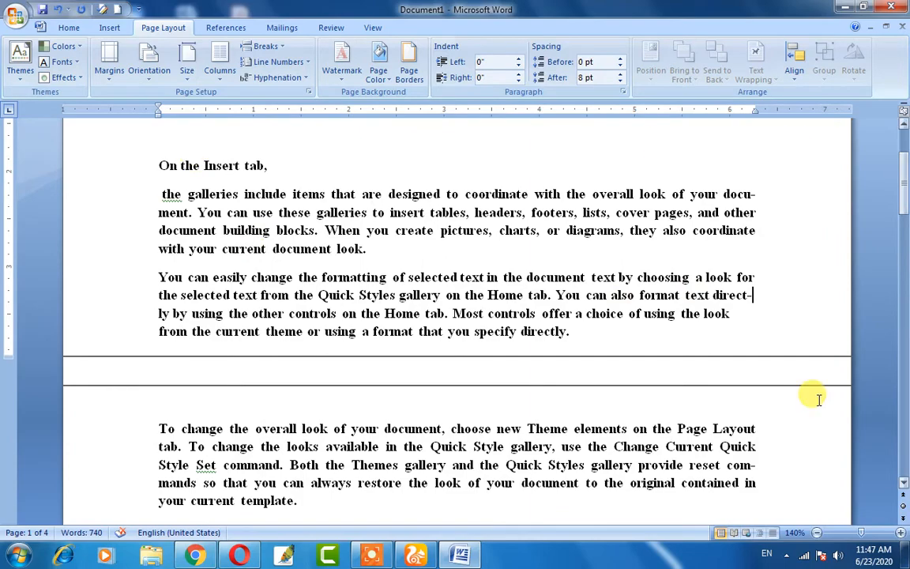
{"action": "scroll", "coordinate": [655, 378], "scroll_direction": "down", "scroll_amount": 6}
{"action": "scroll", "coordinate": [620, 342], "scroll_direction": "down", "scroll_amount": 3}
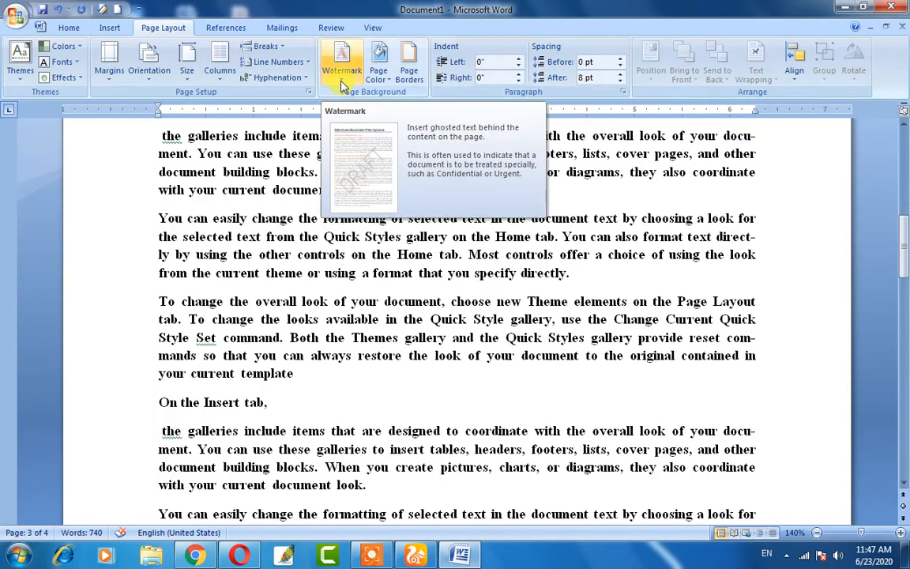
{"action": "scroll", "coordinate": [291, 346], "scroll_direction": "down", "scroll_amount": 5}
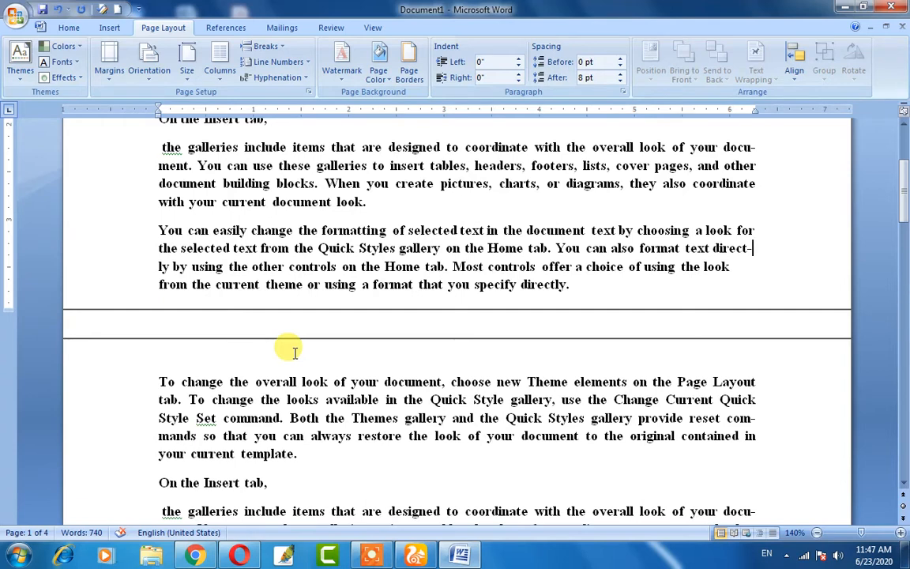
{"action": "scroll", "coordinate": [401, 266], "scroll_direction": "up", "scroll_amount": 3}
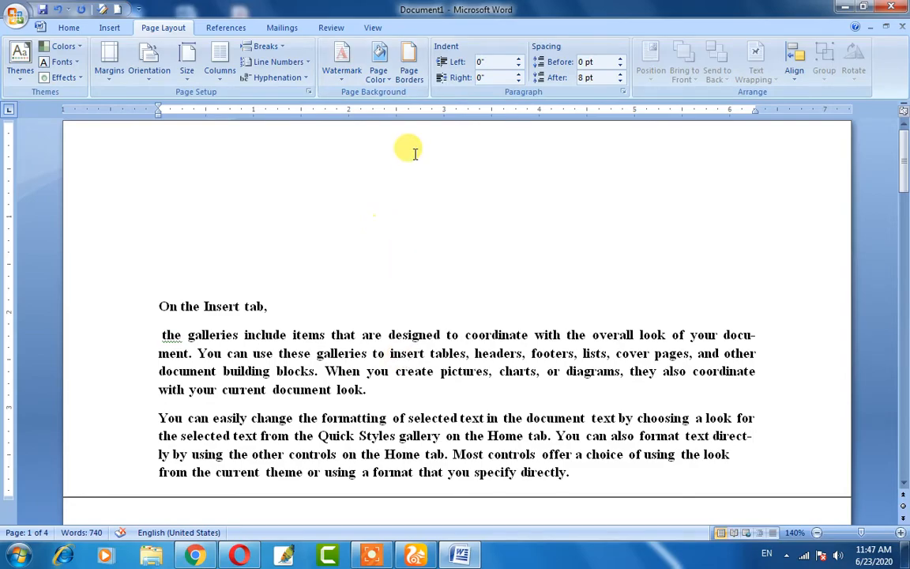
{"action": "scroll", "coordinate": [411, 152], "scroll_direction": "down", "scroll_amount": 3}
{"action": "scroll", "coordinate": [411, 158], "scroll_direction": "up", "scroll_amount": 2}
{"action": "scroll", "coordinate": [413, 158], "scroll_direction": "up", "scroll_amount": 1}
{"action": "scroll", "coordinate": [412, 166], "scroll_direction": "down", "scroll_amount": 7}
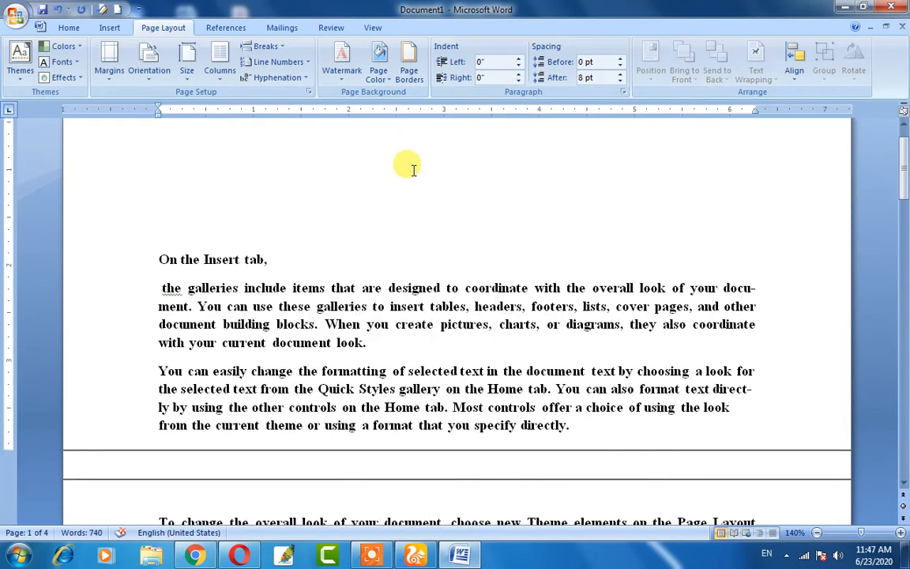
{"action": "scroll", "coordinate": [412, 170], "scroll_direction": "up", "scroll_amount": 2}
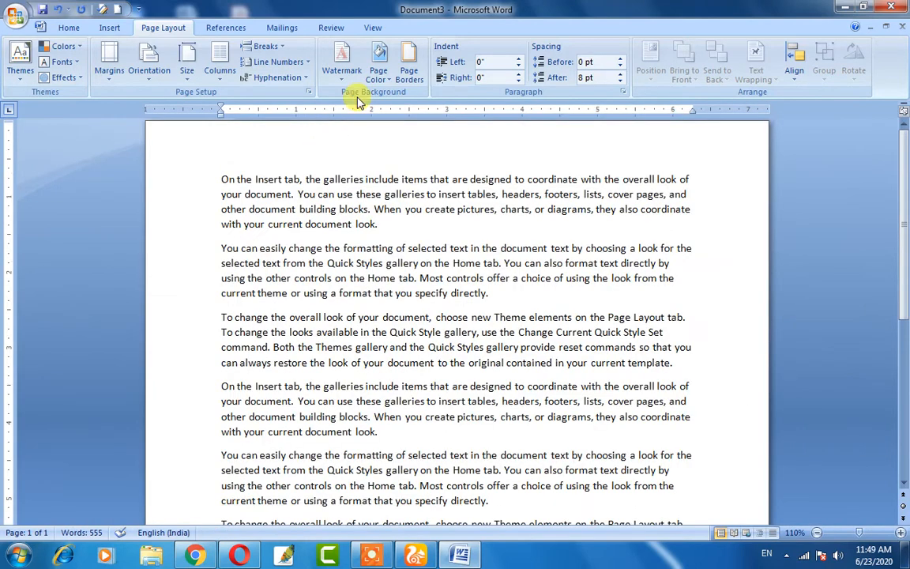
- Start a custom watermark for the document and choose the text watermark type
{"action": "left_click", "coordinate": [346, 70]}
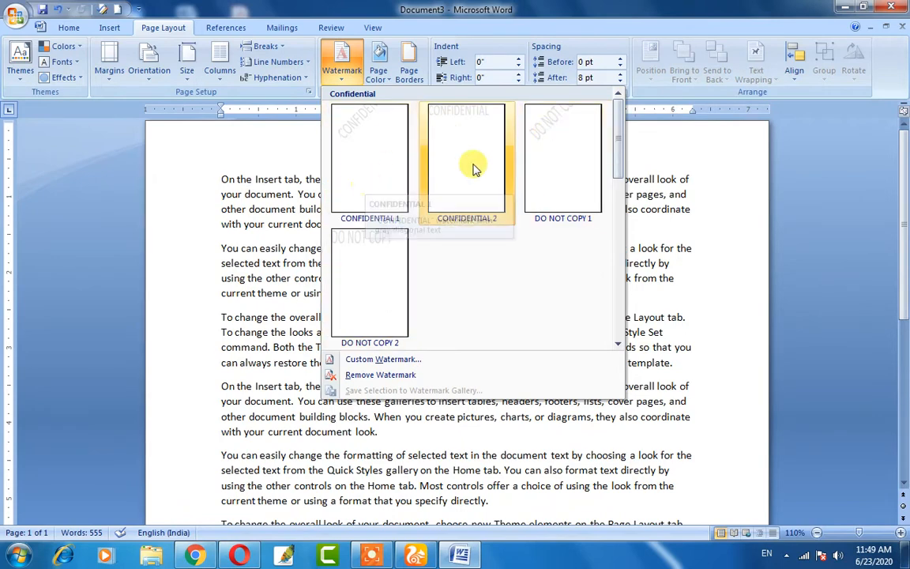
{"action": "left_click", "coordinate": [383, 359]}
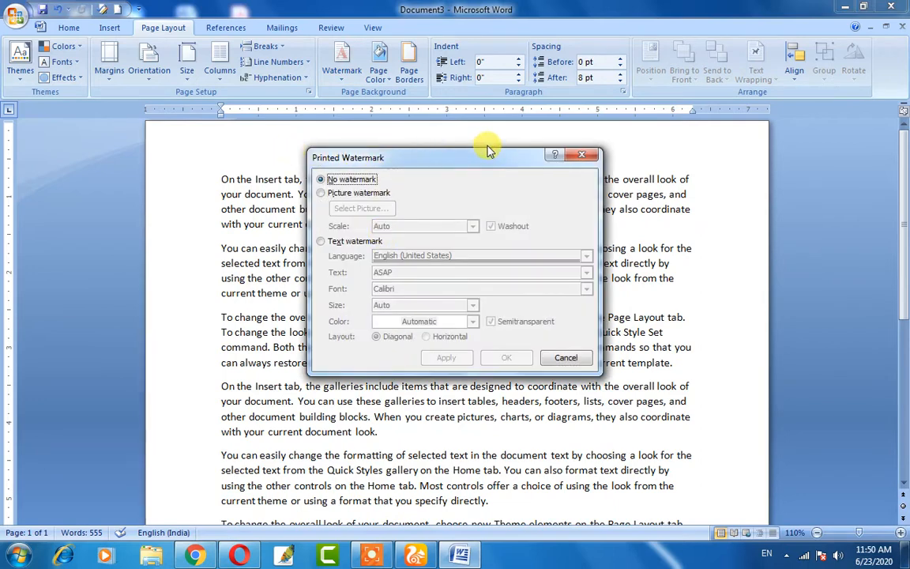
{"action": "left_click", "coordinate": [338, 193]}
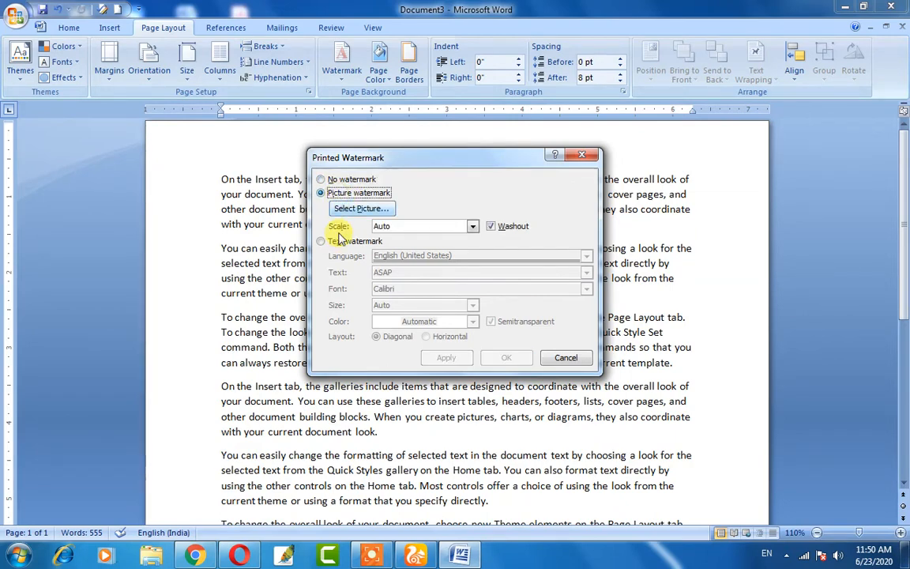
{"action": "left_click", "coordinate": [343, 242]}
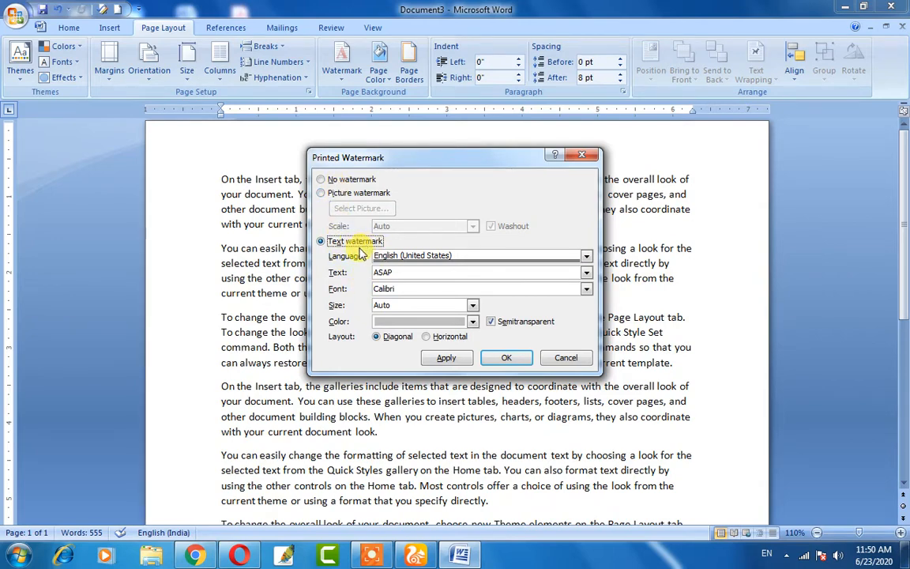
{"action": "left_click", "coordinate": [463, 257]}
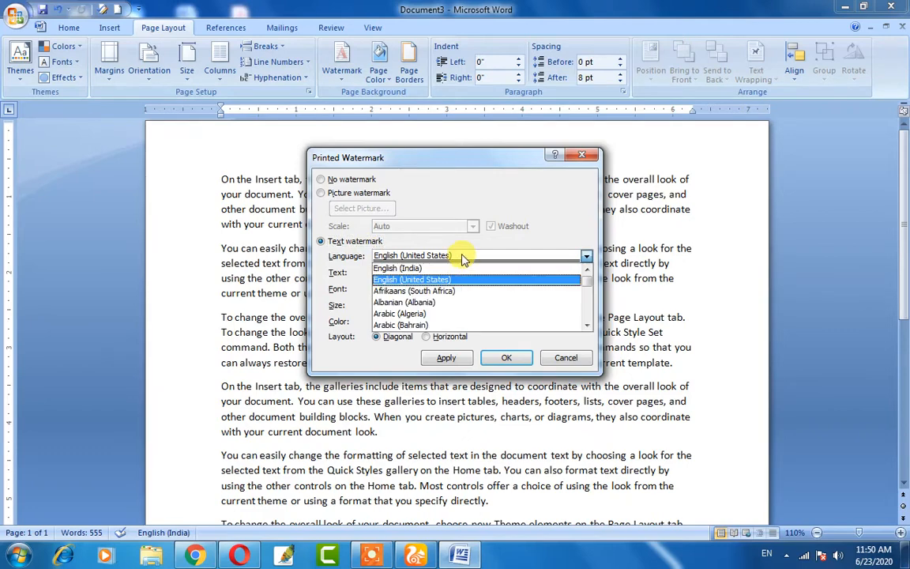
{"action": "left_click", "coordinate": [472, 198]}
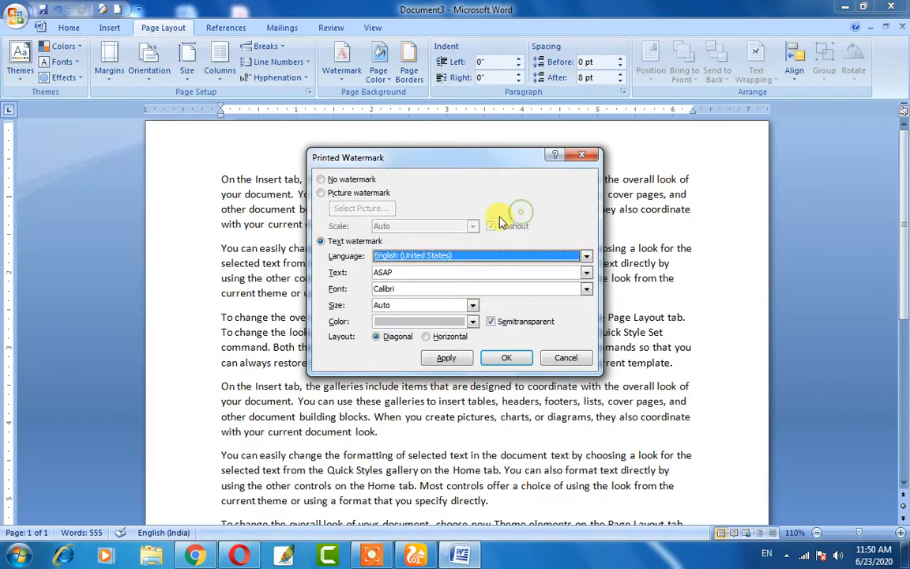
- Replace the watermark text with "Gi-Tech IIT"
{"action": "left_click", "coordinate": [410, 273]}
{"action": "key", "text": "BackSpace"}
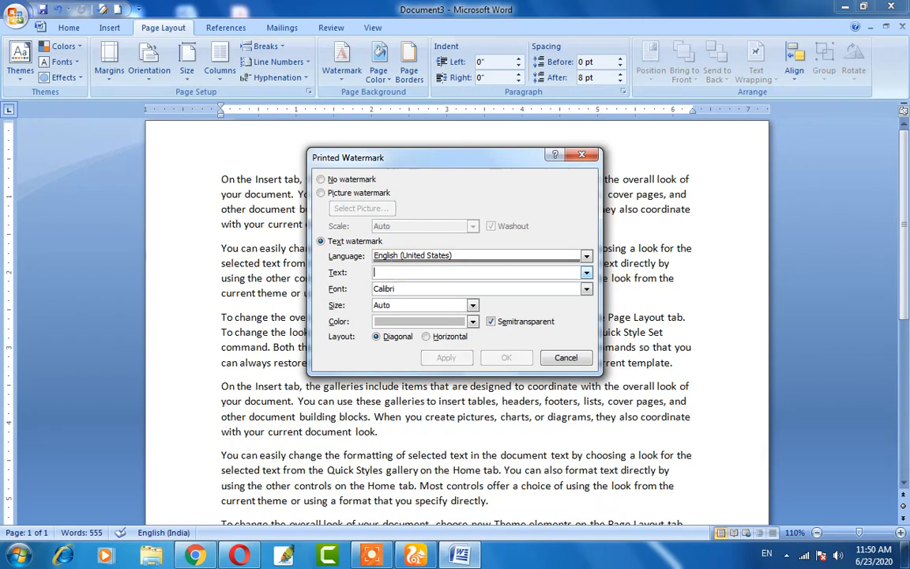
{"action": "type", "text": "G"}
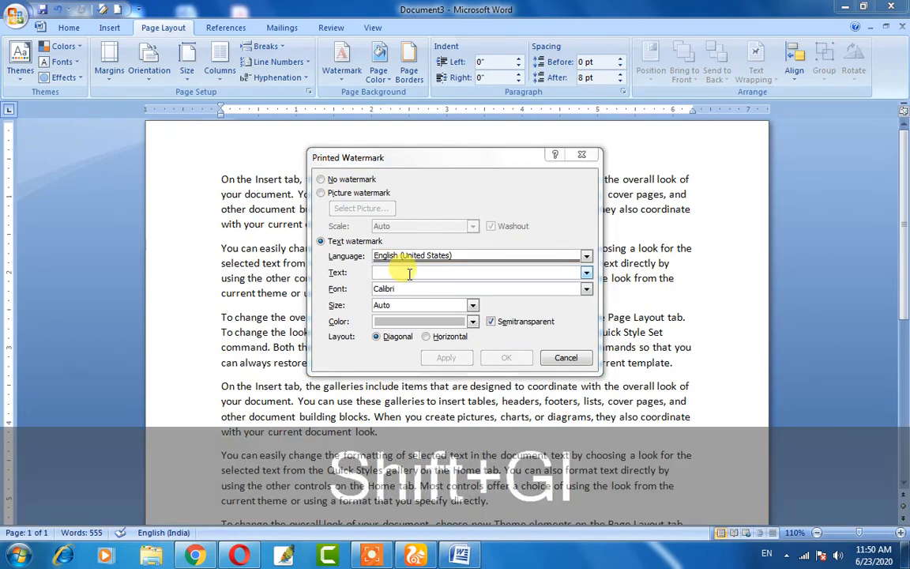
{"action": "type", "text": "G"}
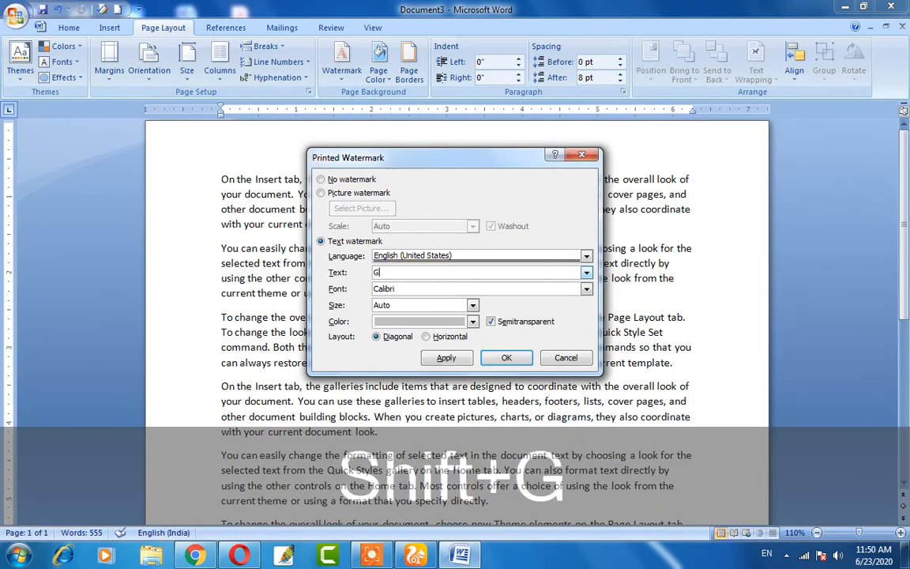
{"action": "type", "text": "i-"}
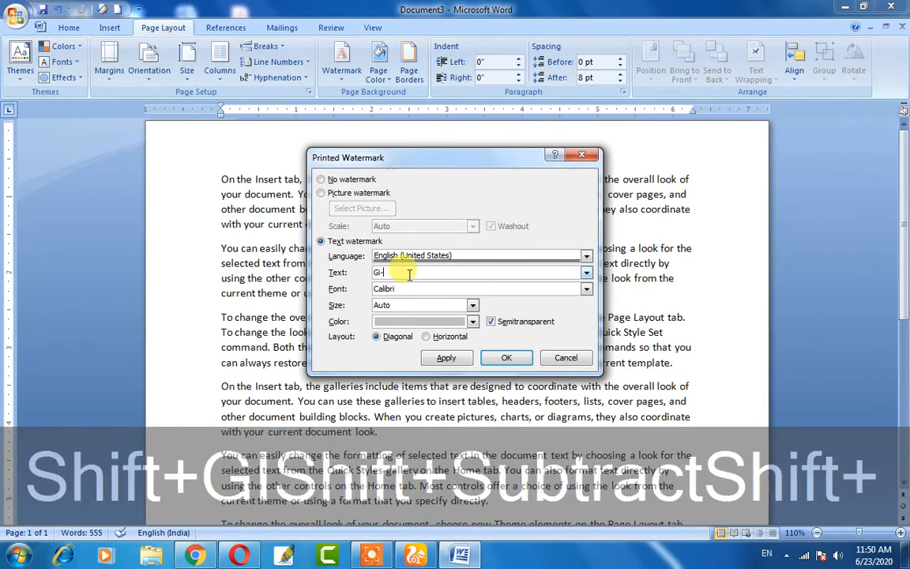
{"action": "type", "text": "Tech IIT"}
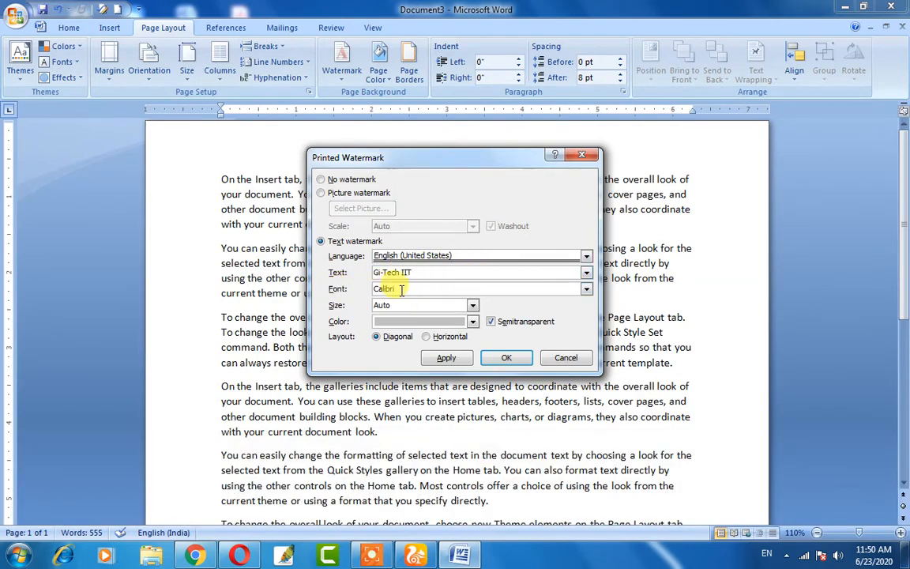
- Set the watermark text's font to Kokila
{"action": "left_click", "coordinate": [545, 291]}
{"action": "left_click", "coordinate": [586, 290]}
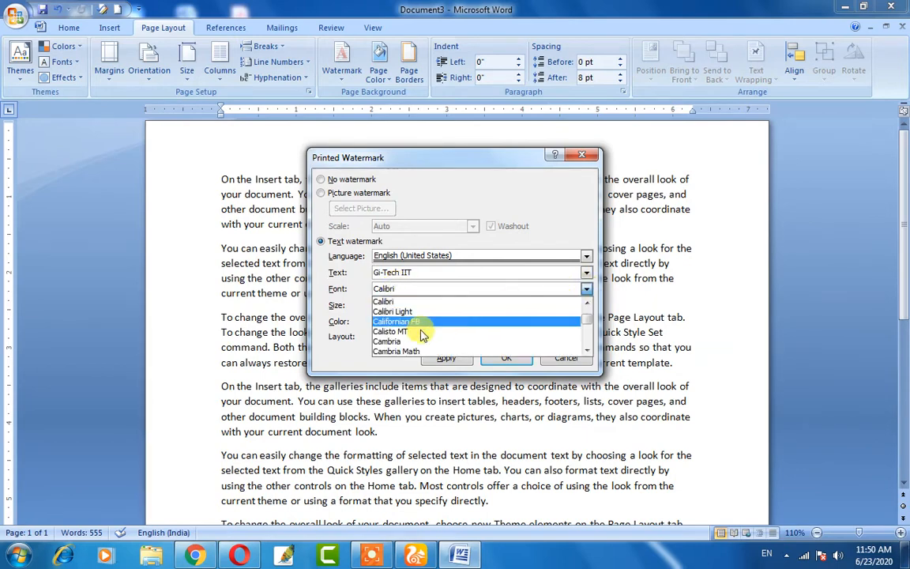
{"action": "scroll", "coordinate": [418, 348], "scroll_direction": "down", "scroll_amount": 4}
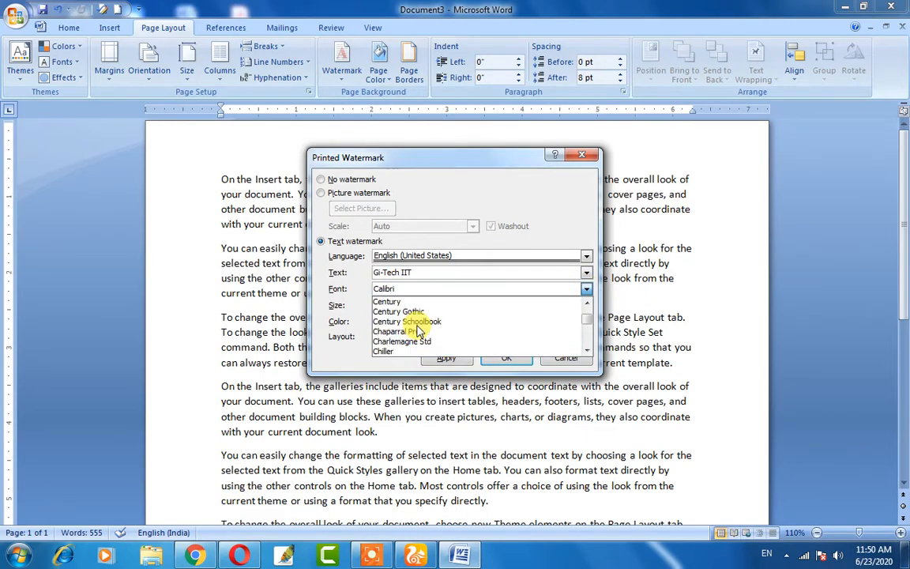
{"action": "type", "text": "kok"}
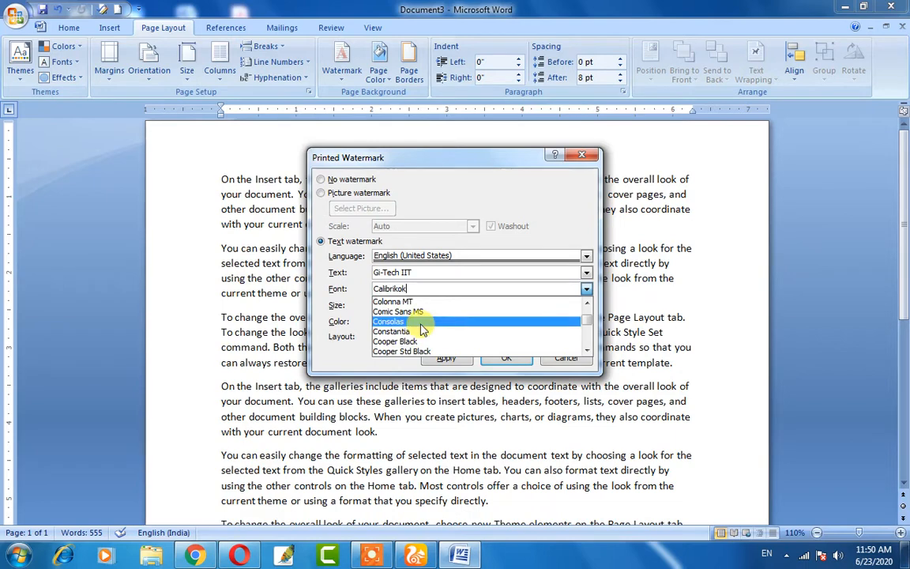
{"action": "key", "text": "BackSpace"}
{"action": "key", "text": "BackSpace"}
{"action": "key", "text": "BackSpace"}
{"action": "key", "text": "BackSpace"}
{"action": "key", "text": "BackSpace"}
{"action": "key", "text": "BackSpace"}
{"action": "key", "text": "BackSpace"}
{"action": "key", "text": "BackSpace"}
{"action": "key", "text": "BackSpace"}
{"action": "key", "text": "BackSpace"}
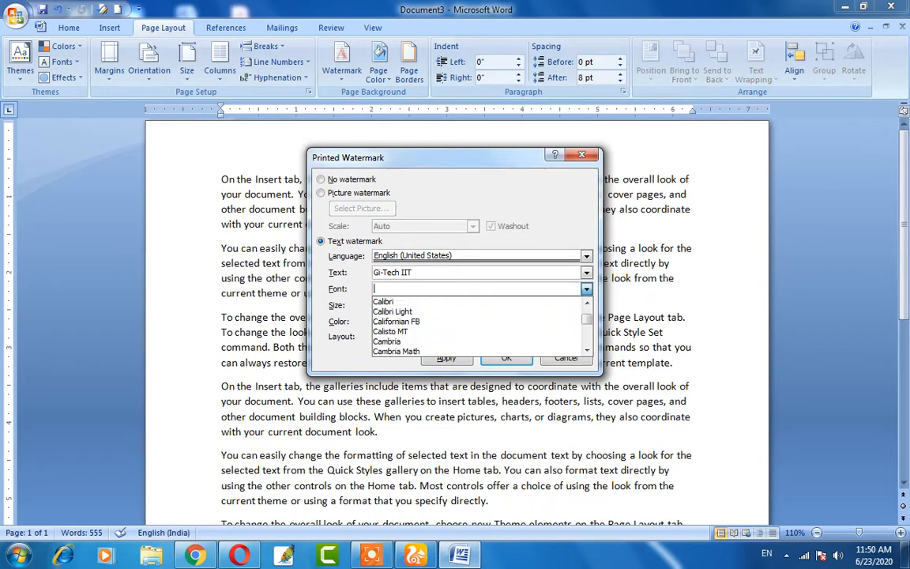
{"action": "type", "text": "kokil"}
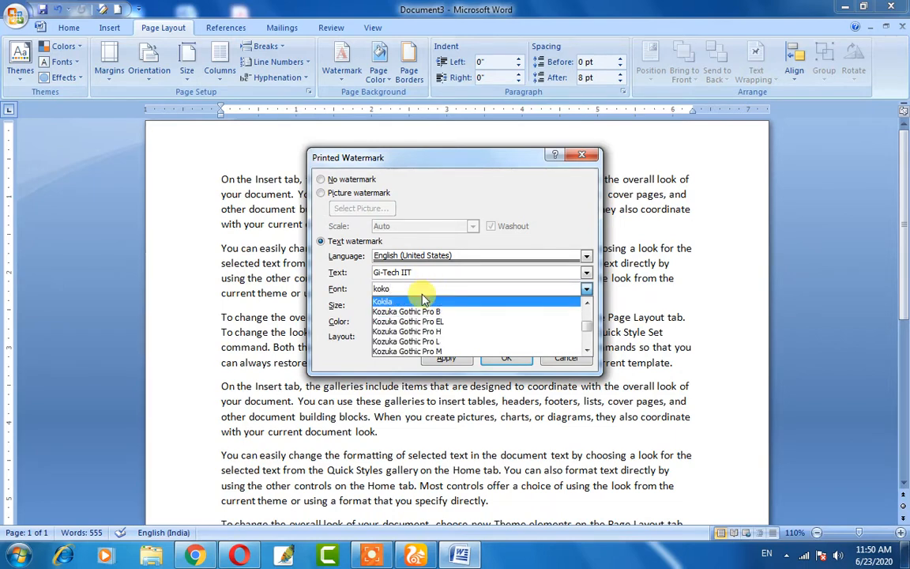
{"action": "left_click", "coordinate": [417, 300]}
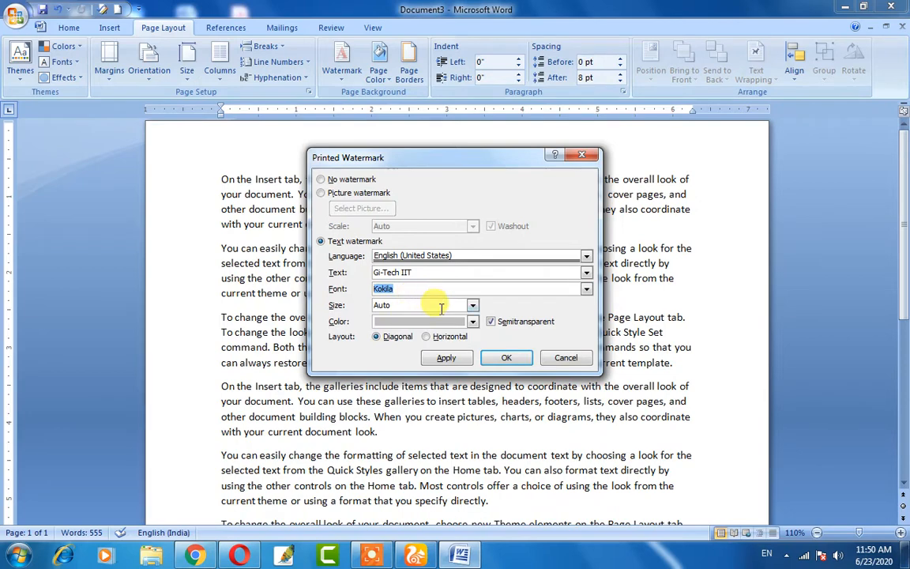
- Set the text watermark's size to 36 and its colour to black, apply it to the document and close the watermark settings
{"action": "left_click", "coordinate": [472, 306]}
{"action": "left_click", "coordinate": [435, 330]}
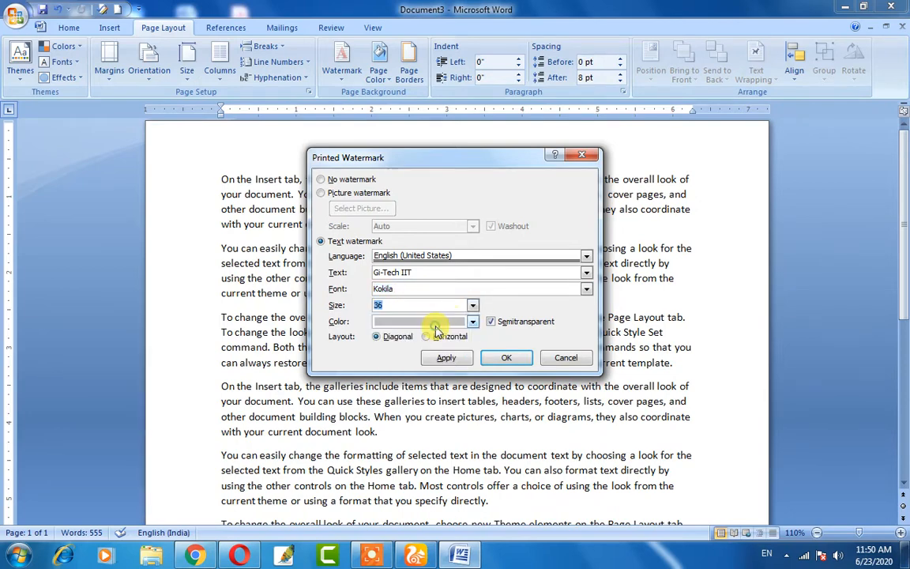
{"action": "left_click", "coordinate": [473, 321]}
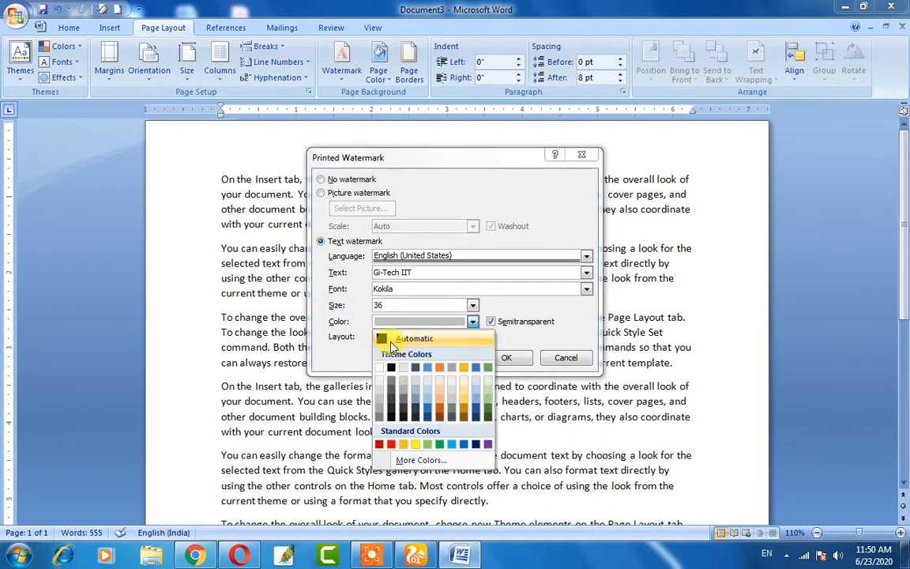
{"action": "left_click", "coordinate": [393, 345]}
{"action": "left_click", "coordinate": [473, 321]}
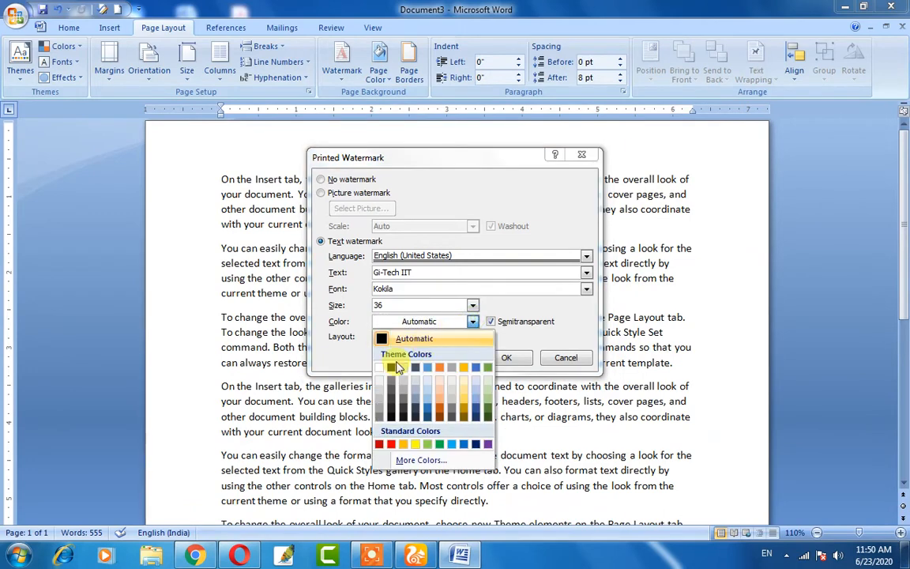
{"action": "left_click", "coordinate": [391, 367]}
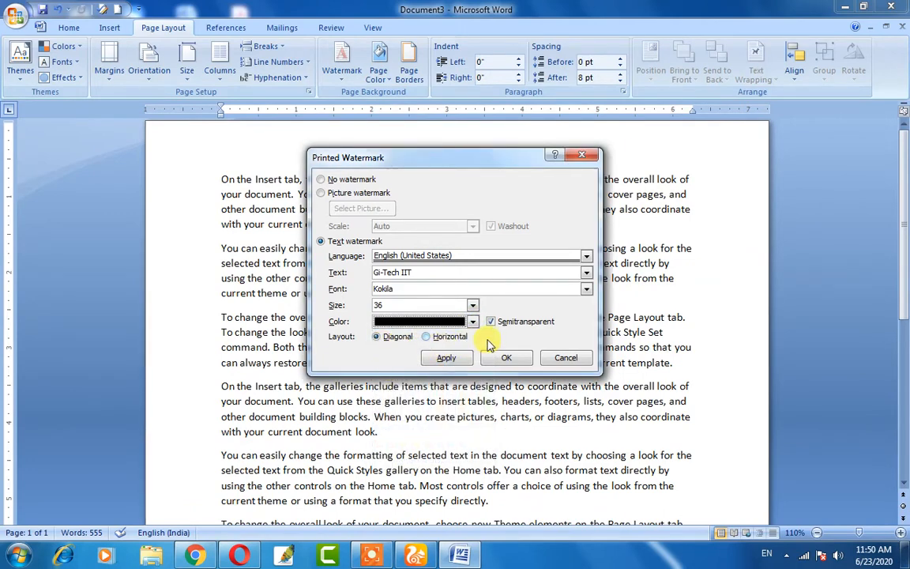
{"action": "left_click", "coordinate": [447, 358]}
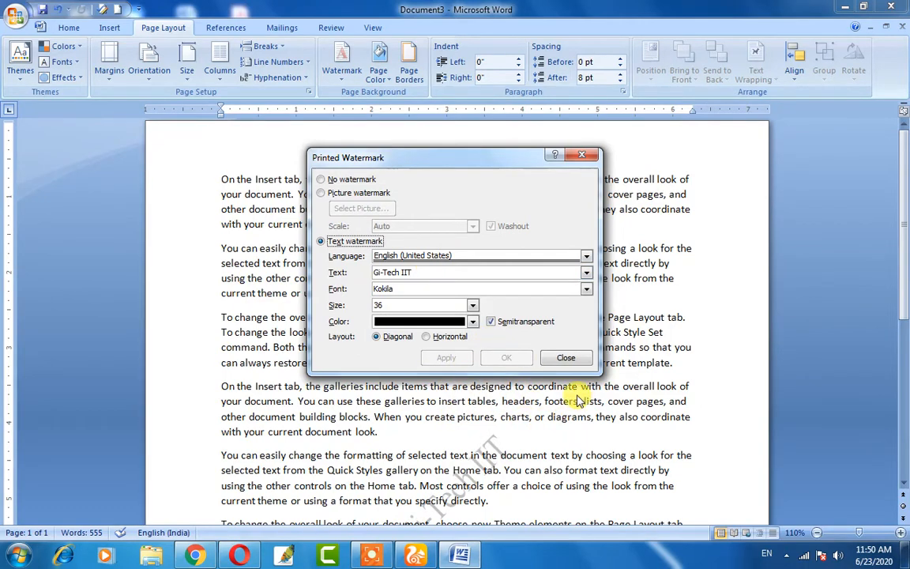
{"action": "left_click", "coordinate": [566, 358]}
- Examine the watermark behind the body text around the middle of the page, reducing the zoom to 70%
{"action": "scroll", "coordinate": [585, 340], "scroll_direction": "down", "scroll_amount": 4}
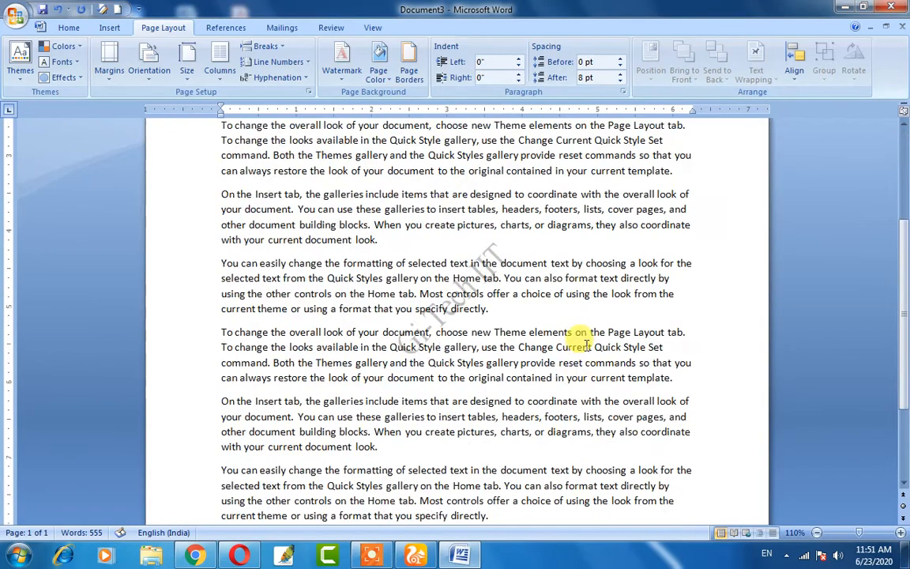
{"action": "left_click_drag", "start_coordinate": [498, 209], "coordinate": [381, 293]}
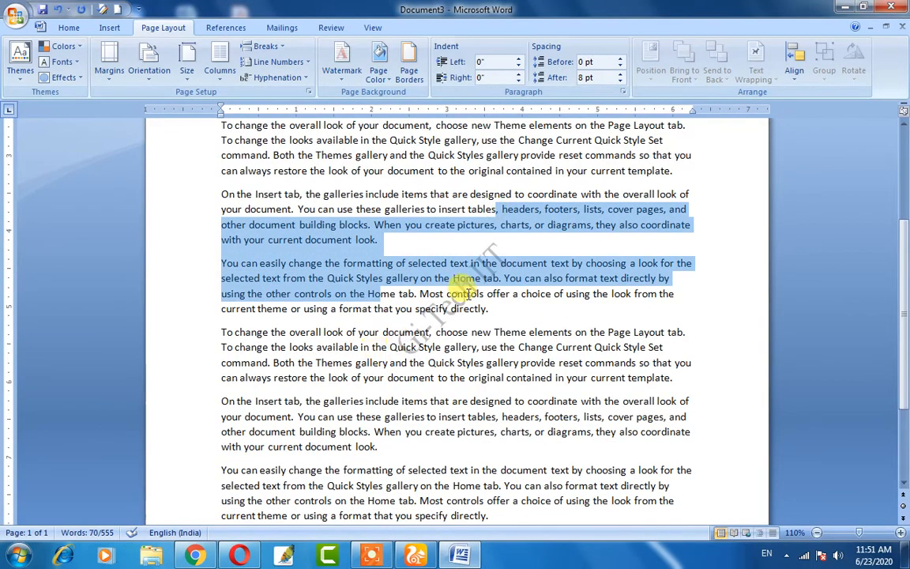
{"action": "left_click", "coordinate": [489, 347]}
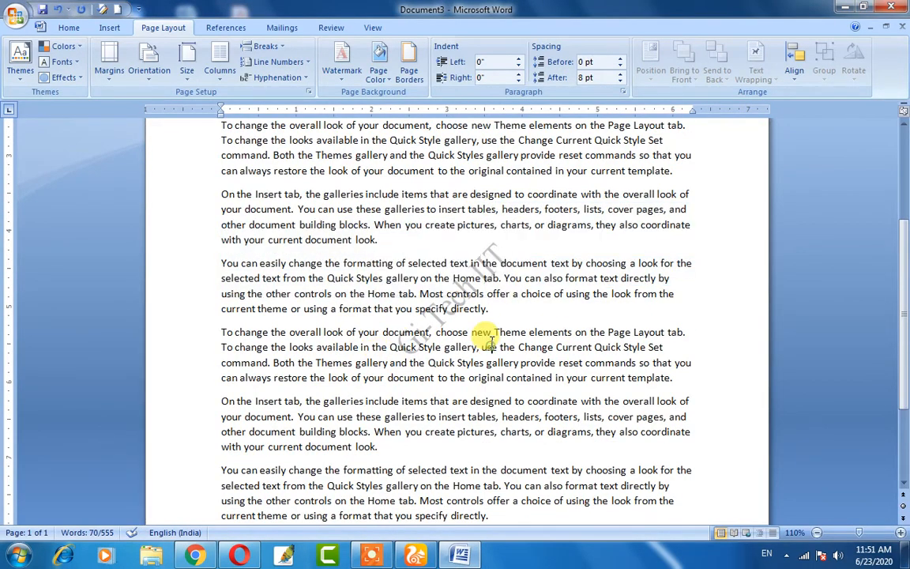
{"action": "left_click", "coordinate": [816, 533]}
{"action": "left_click", "coordinate": [816, 534]}
{"action": "left_click", "coordinate": [816, 533]}
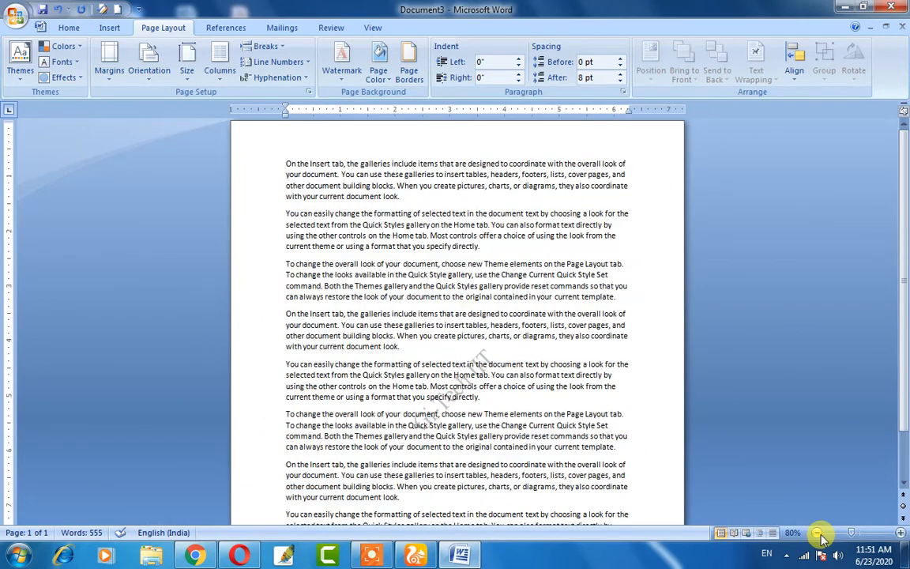
{"action": "left_click", "coordinate": [816, 534]}
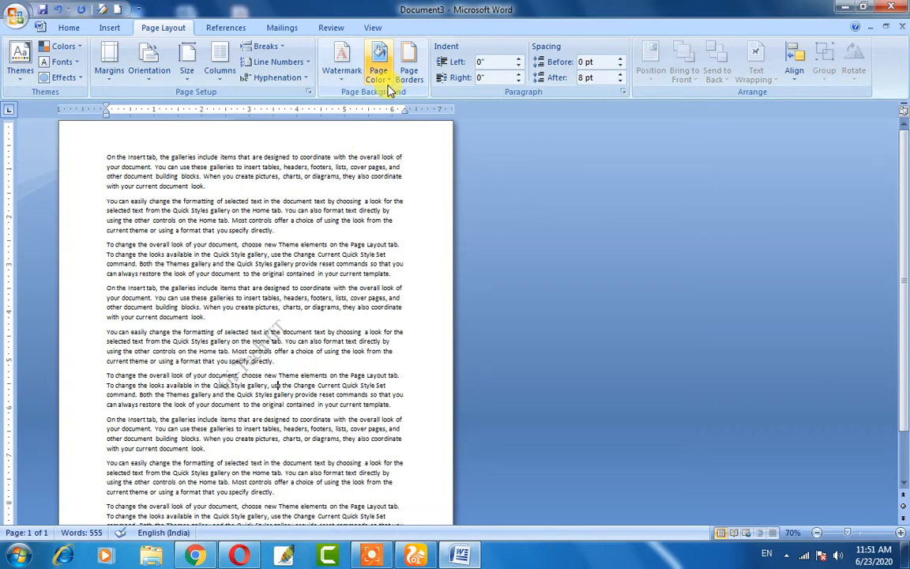
- Reopen the custom watermark settings and apply a text size of 54
{"action": "left_click", "coordinate": [342, 75]}
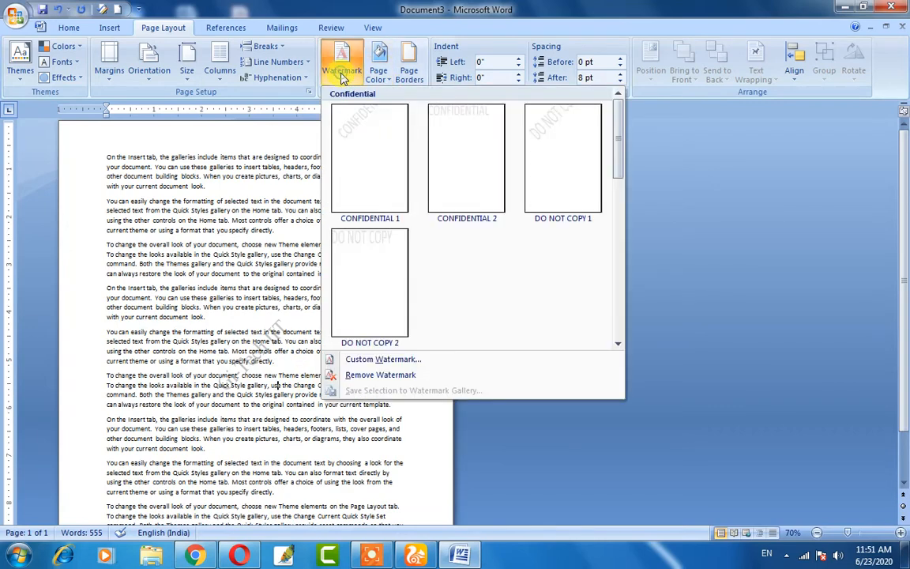
{"action": "left_click", "coordinate": [366, 359]}
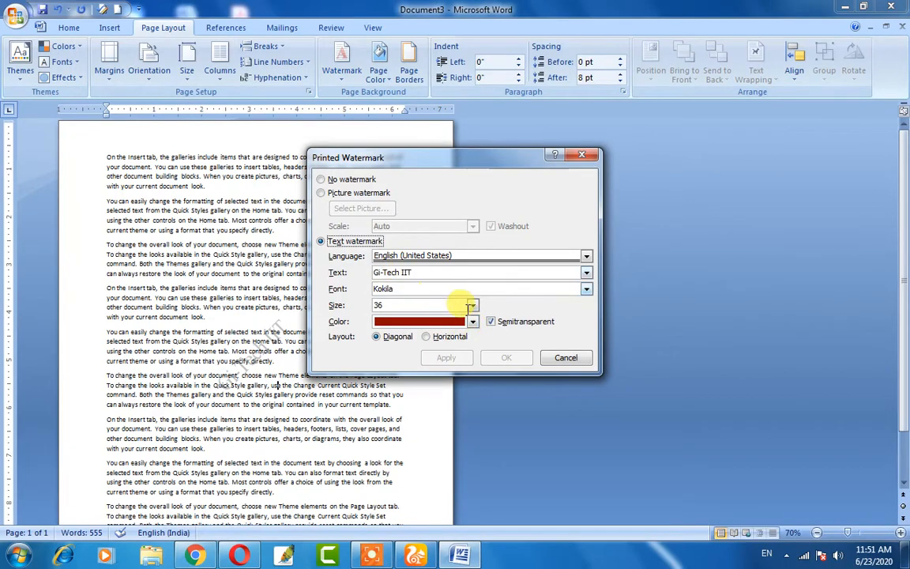
{"action": "left_click", "coordinate": [473, 305]}
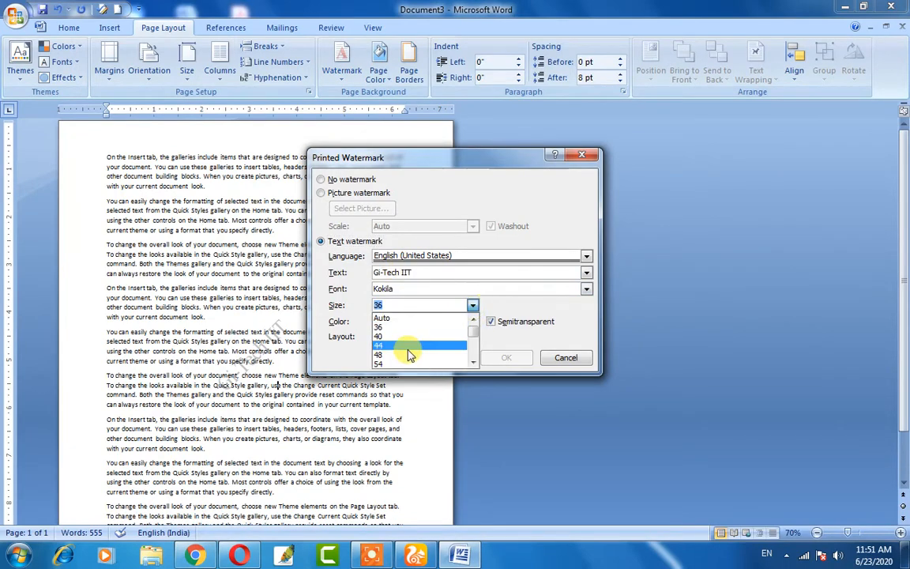
{"action": "left_click", "coordinate": [463, 342]}
{"action": "left_click", "coordinate": [464, 361]}
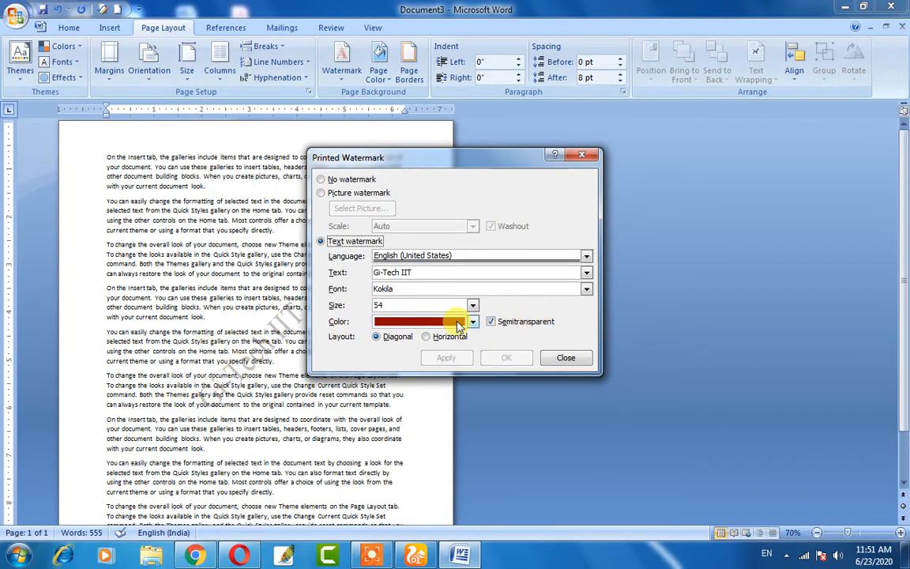
- Enlarge the text watermark to size 144, apply it, close the settings and look over the page
{"action": "left_click", "coordinate": [472, 306]}
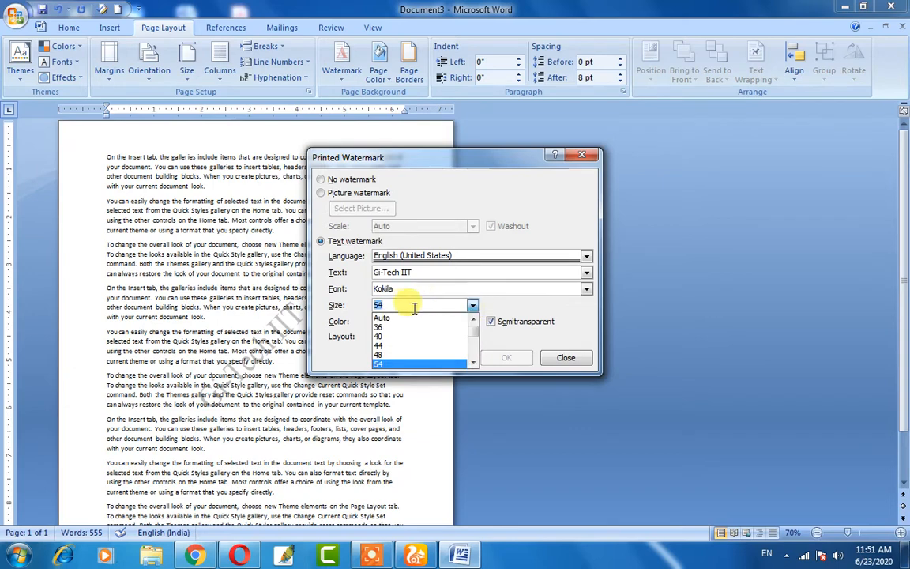
{"action": "scroll", "coordinate": [472, 348], "scroll_direction": "down", "scroll_amount": 5}
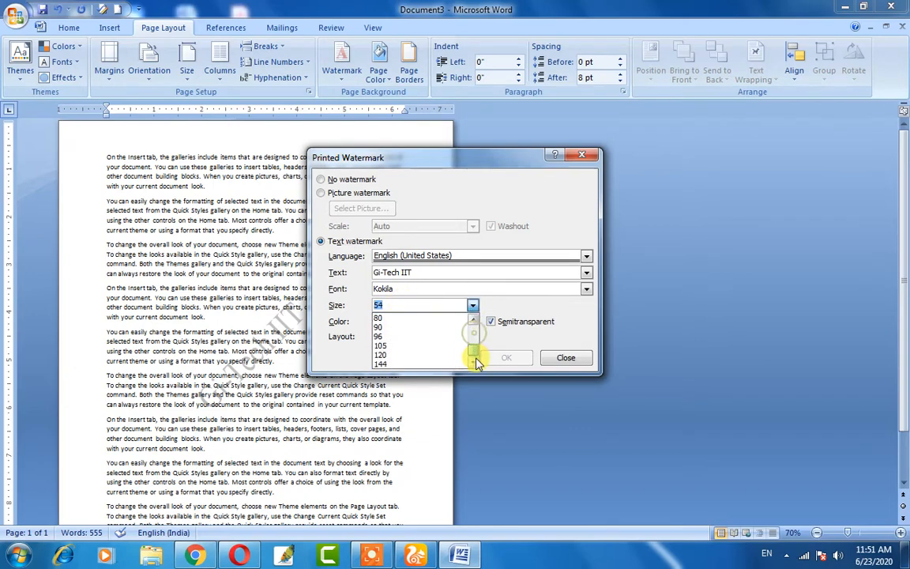
{"action": "left_click", "coordinate": [427, 363]}
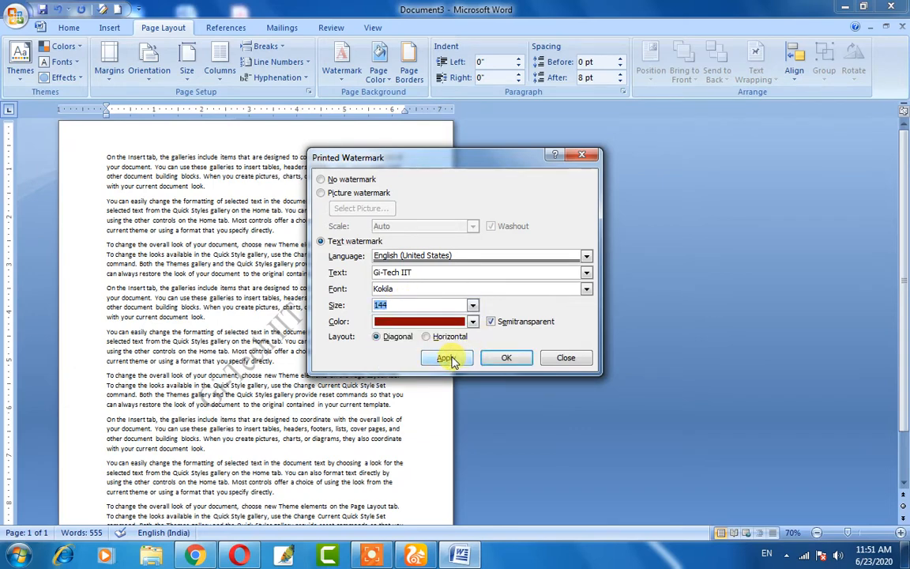
{"action": "left_click", "coordinate": [449, 359]}
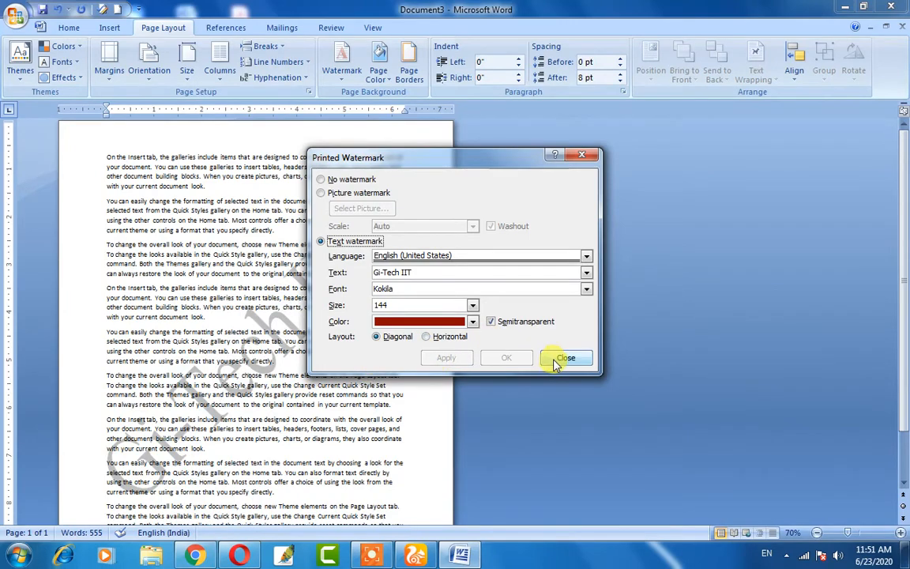
{"action": "left_click", "coordinate": [557, 357]}
{"action": "scroll", "coordinate": [437, 280], "scroll_direction": "down", "scroll_amount": 2}
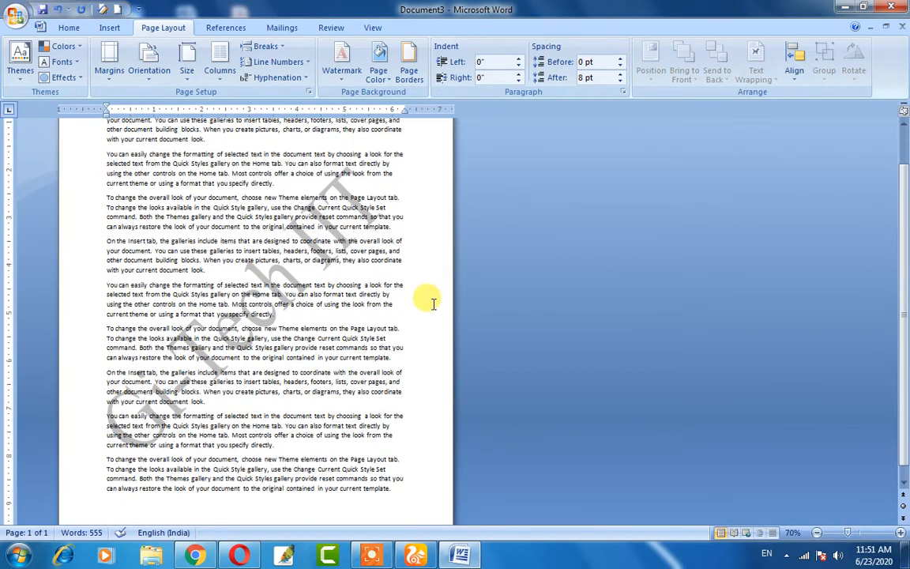
{"action": "scroll", "coordinate": [204, 374], "scroll_direction": "up", "scroll_amount": 3}
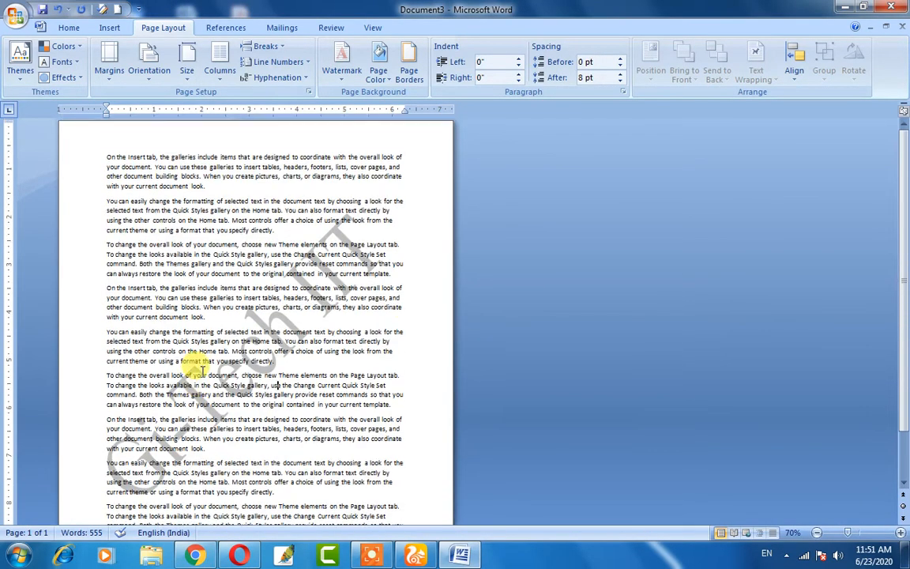
{"action": "scroll", "coordinate": [202, 372], "scroll_direction": "down", "scroll_amount": 2}
{"action": "scroll", "coordinate": [238, 342], "scroll_direction": "up", "scroll_amount": 1}
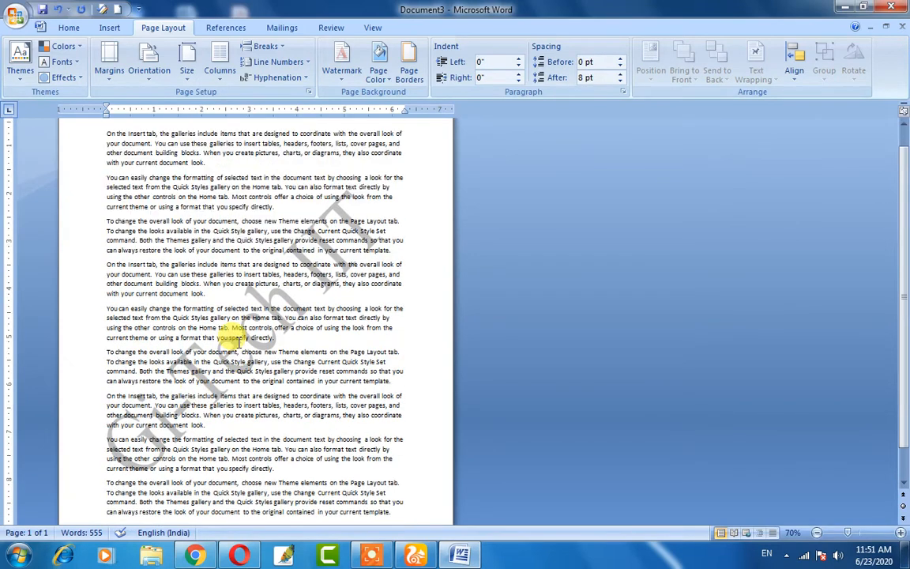
- Switch the custom watermark to a picture watermark and choose the "pass photo" image from the Pictures library
{"action": "left_click", "coordinate": [341, 65]}
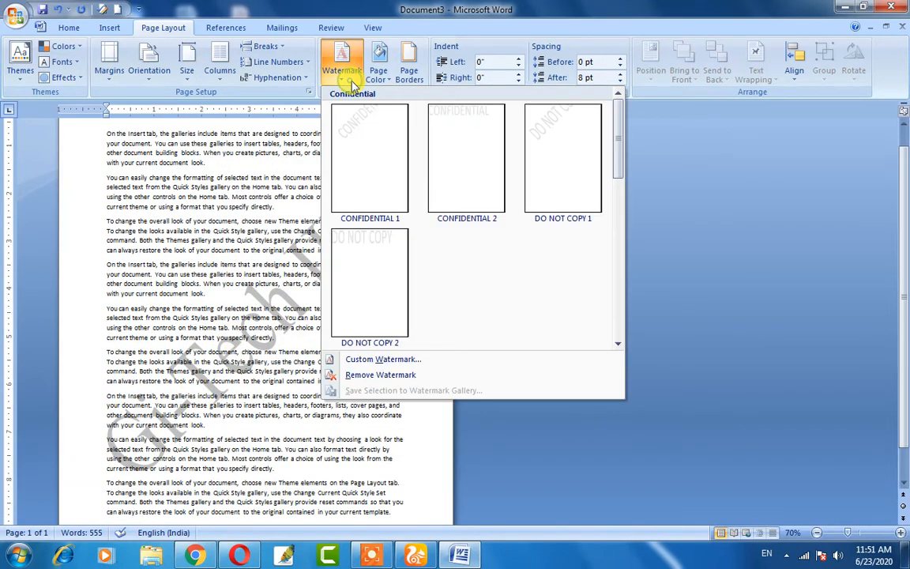
{"action": "left_click", "coordinate": [372, 359]}
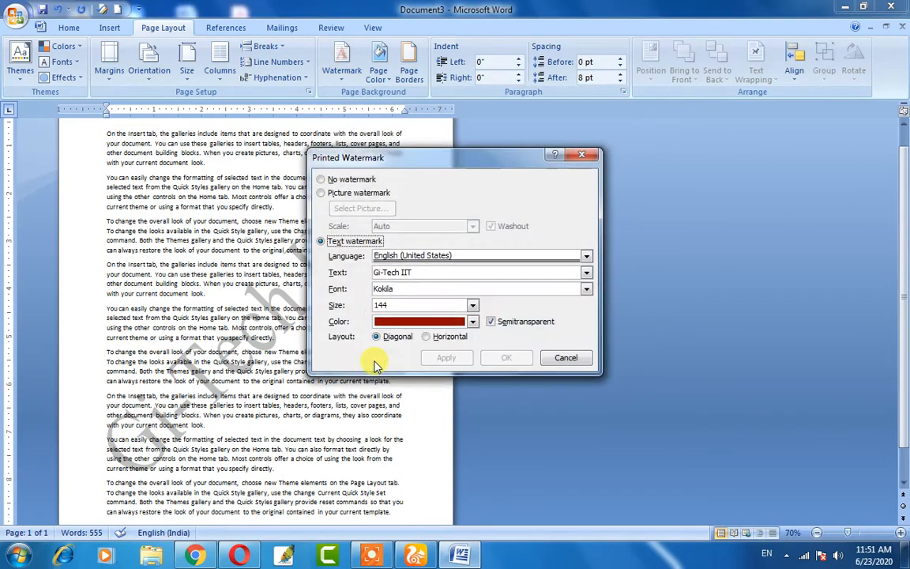
{"action": "left_click", "coordinate": [333, 195]}
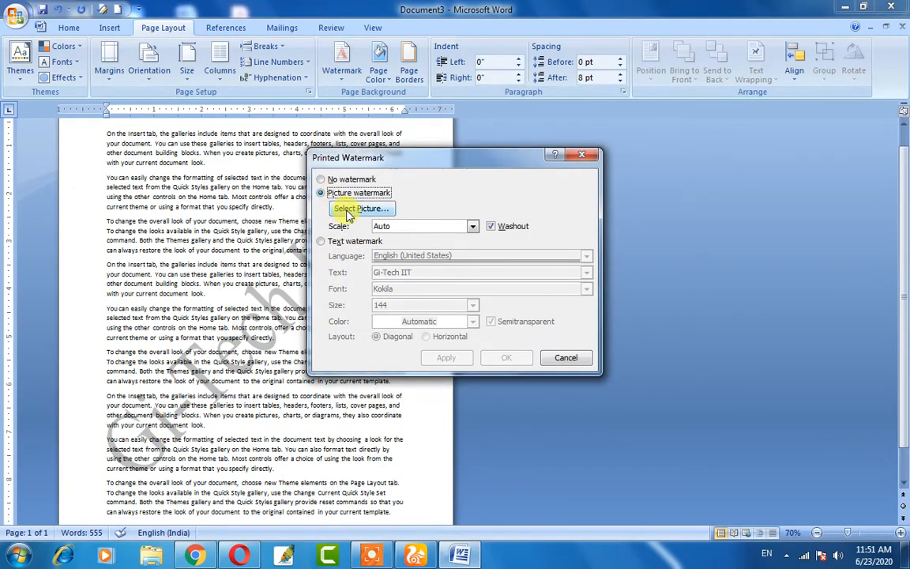
{"action": "left_click", "coordinate": [350, 211]}
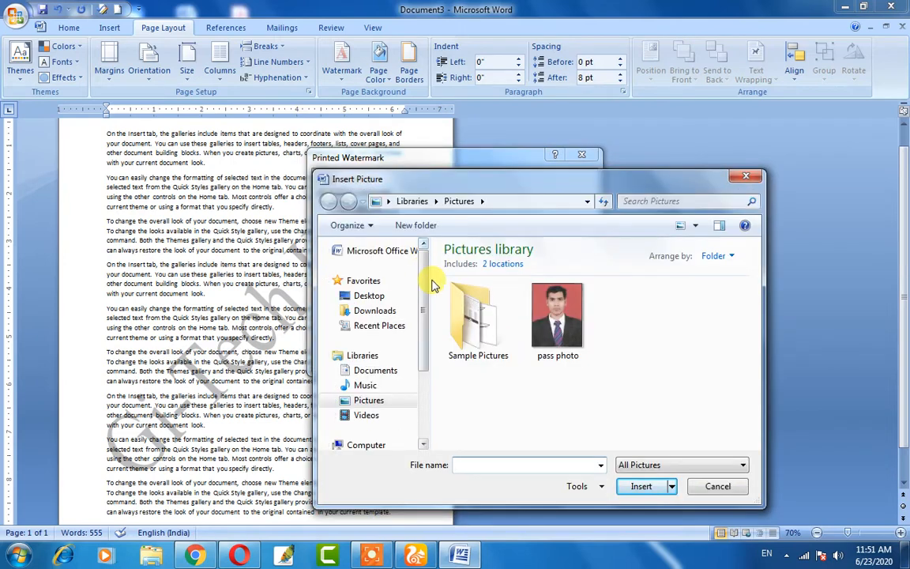
{"action": "left_click", "coordinate": [542, 315]}
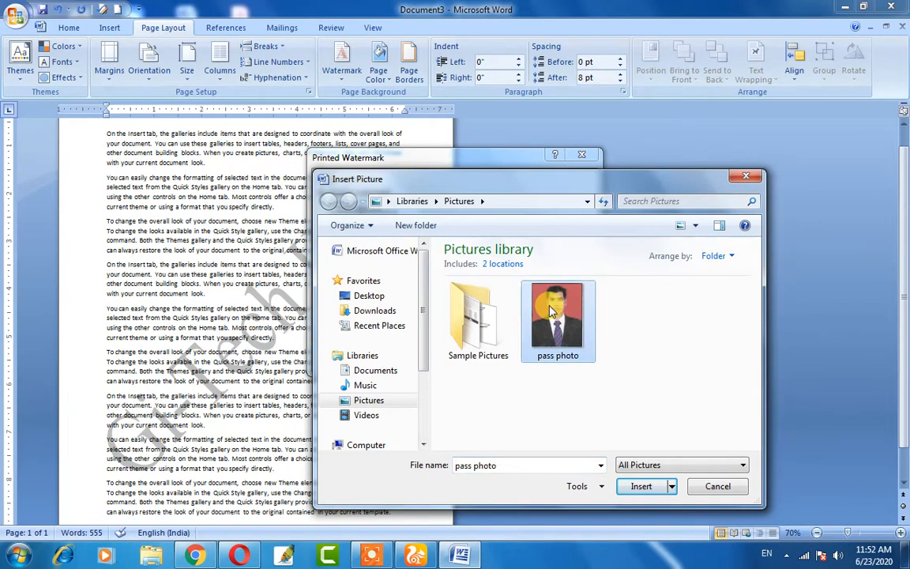
{"action": "left_click", "coordinate": [640, 486]}
- Turn off the washout effect for the picture watermark and apply it to the page
{"action": "left_click", "coordinate": [446, 358]}
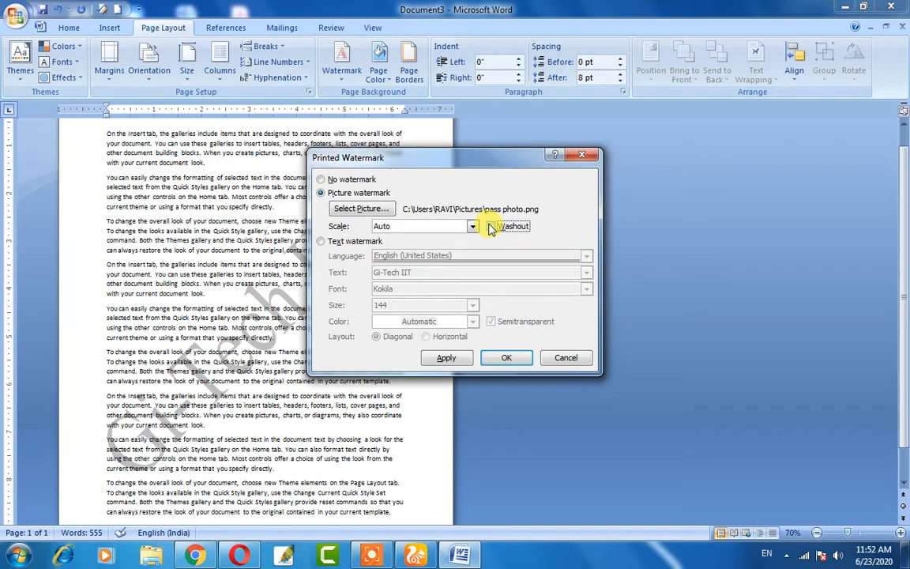
{"action": "left_click_drag", "start_coordinate": [432, 158], "coordinate": [585, 177]}
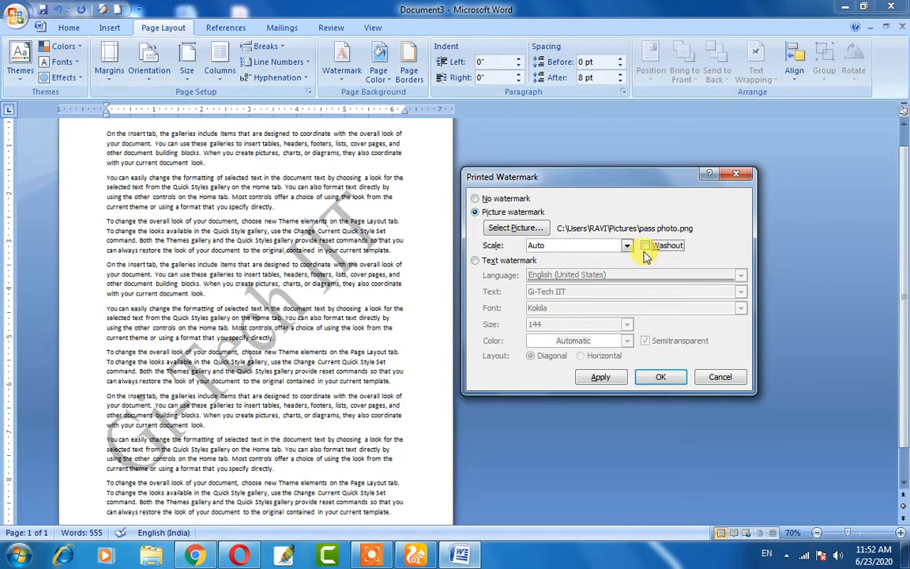
{"action": "left_click", "coordinate": [597, 378]}
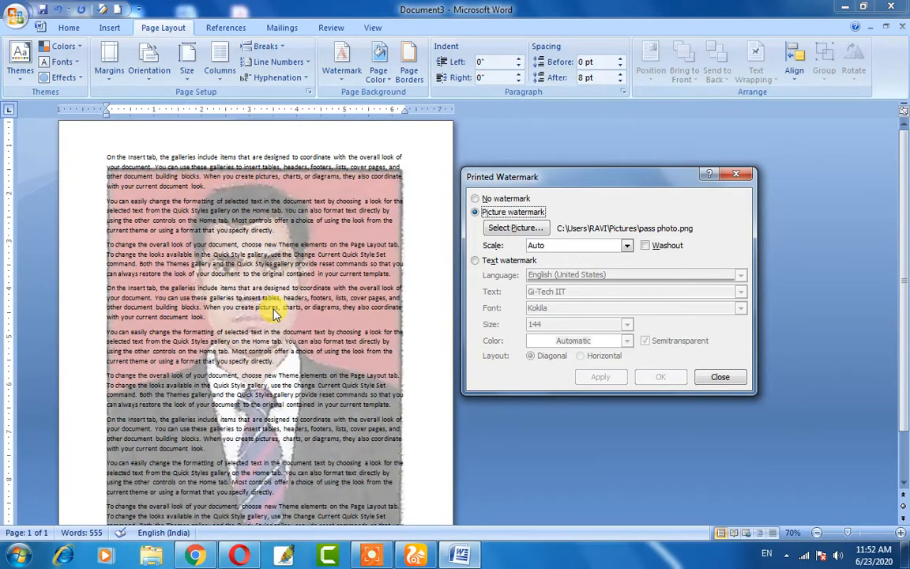
- Turn on the washout effect, apply the picture watermark, close the settings and view the page at 100% zoom
{"action": "left_click", "coordinate": [646, 247]}
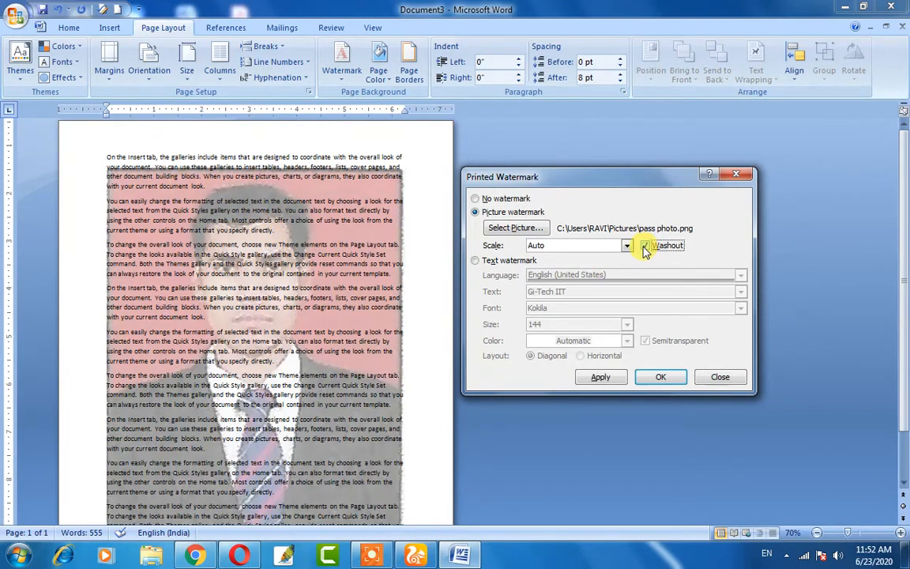
{"action": "left_click", "coordinate": [601, 378]}
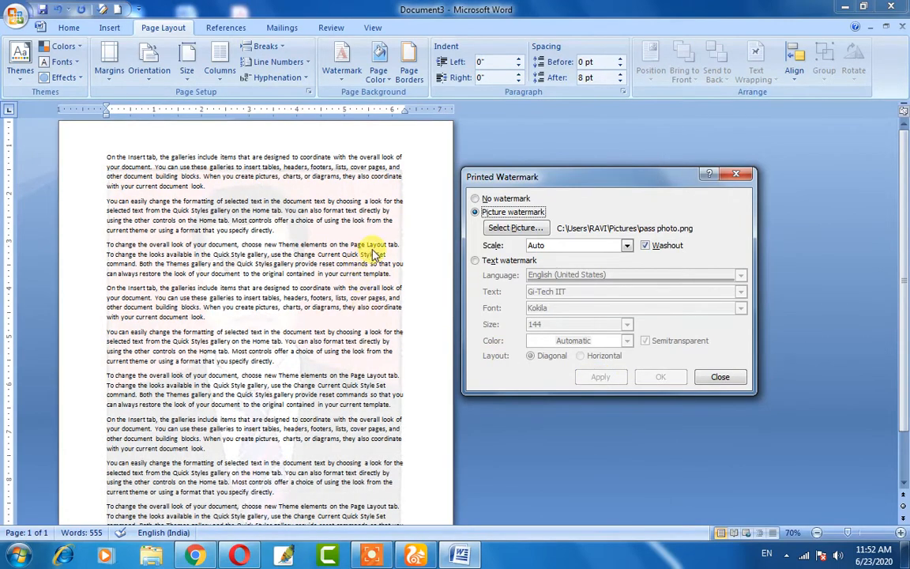
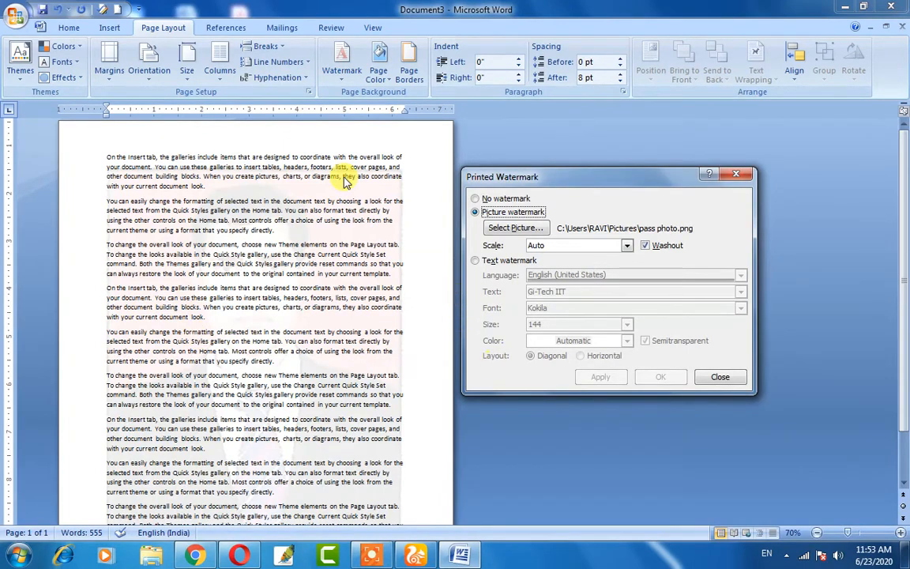
{"action": "left_click", "coordinate": [736, 174]}
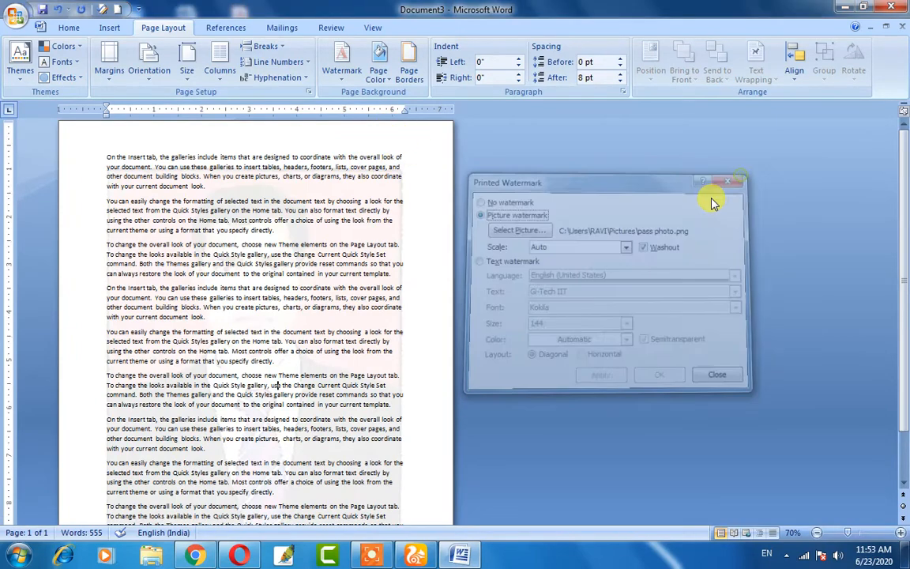
{"action": "scroll", "coordinate": [810, 474], "scroll_direction": "up", "scroll_amount": 3}
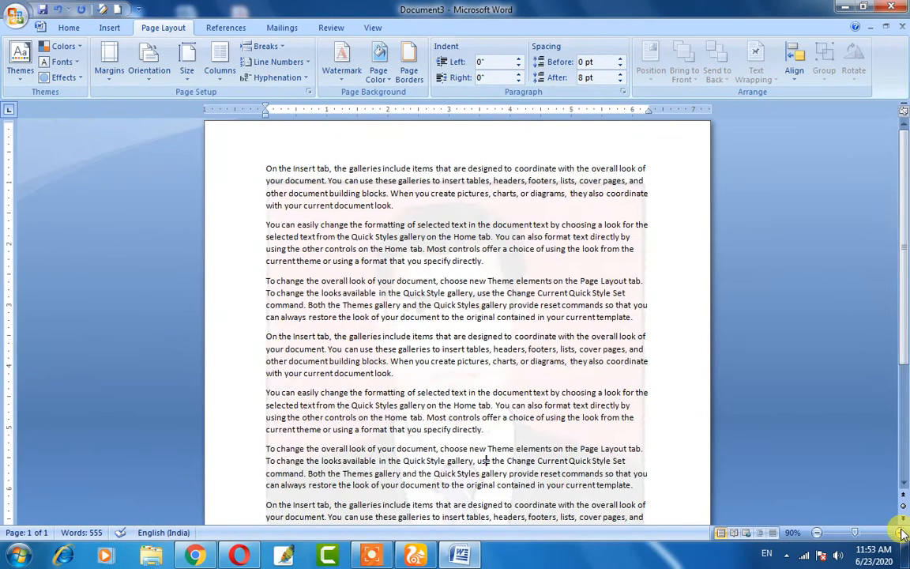
{"action": "scroll", "coordinate": [632, 383], "scroll_direction": "up", "scroll_amount": 1}
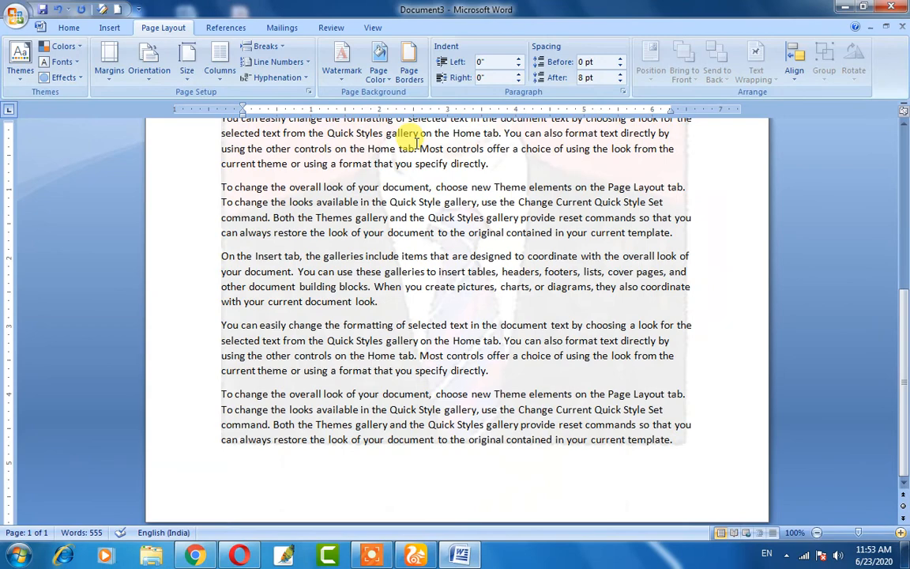
- Set the page color to the standard dark red and view the page at 70% zoom
{"action": "left_click", "coordinate": [382, 75]}
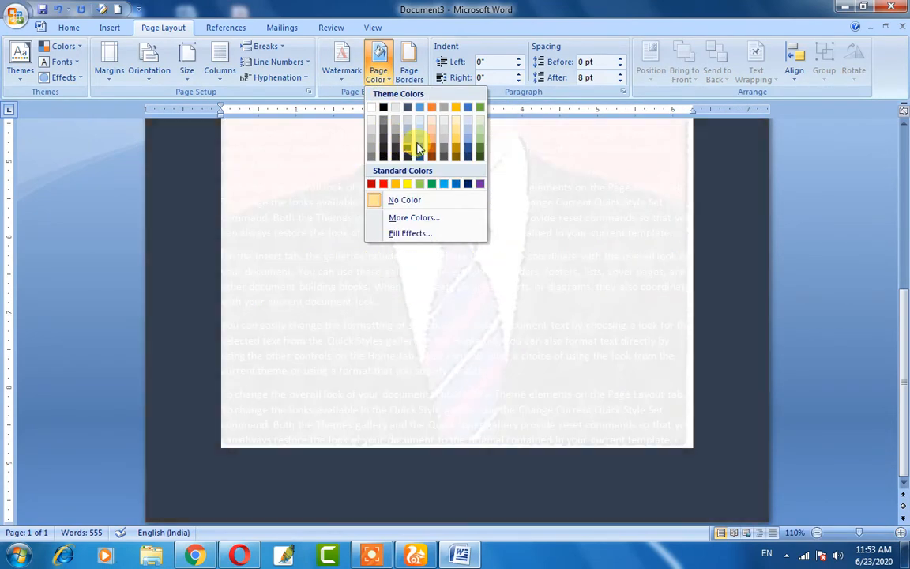
{"action": "left_click", "coordinate": [372, 185]}
{"action": "scroll", "coordinate": [473, 256], "scroll_direction": "up", "scroll_amount": 5}
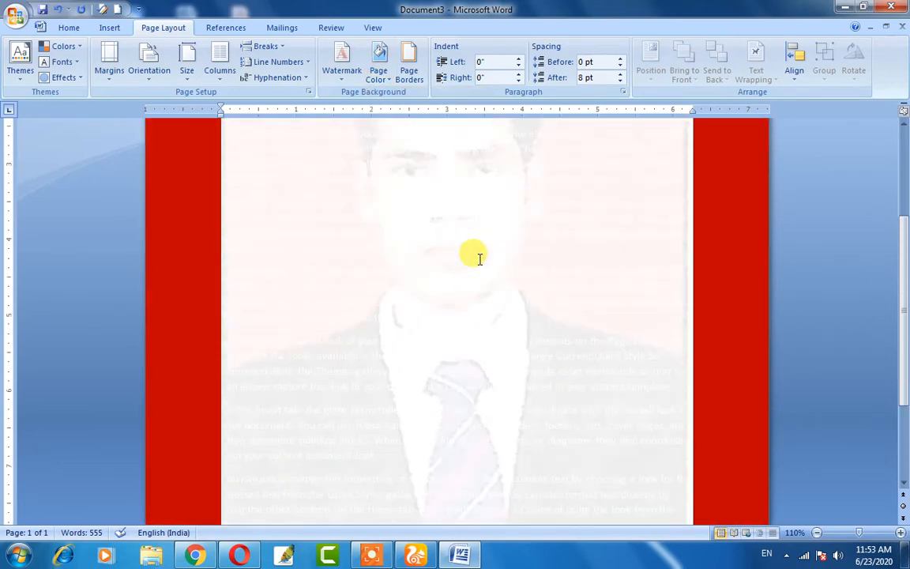
{"action": "scroll", "coordinate": [479, 260], "scroll_direction": "down", "scroll_amount": 3}
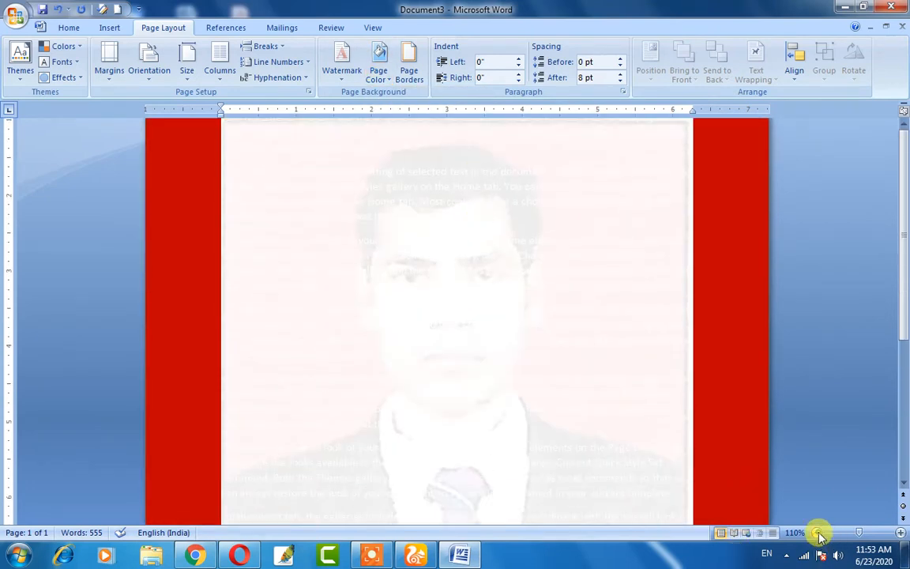
{"action": "left_click", "coordinate": [817, 532]}
{"action": "left_click", "coordinate": [817, 533]}
{"action": "left_click", "coordinate": [817, 532]}
{"action": "left_click", "coordinate": [817, 532]}
{"action": "scroll", "coordinate": [319, 233], "scroll_direction": "down", "scroll_amount": 1}
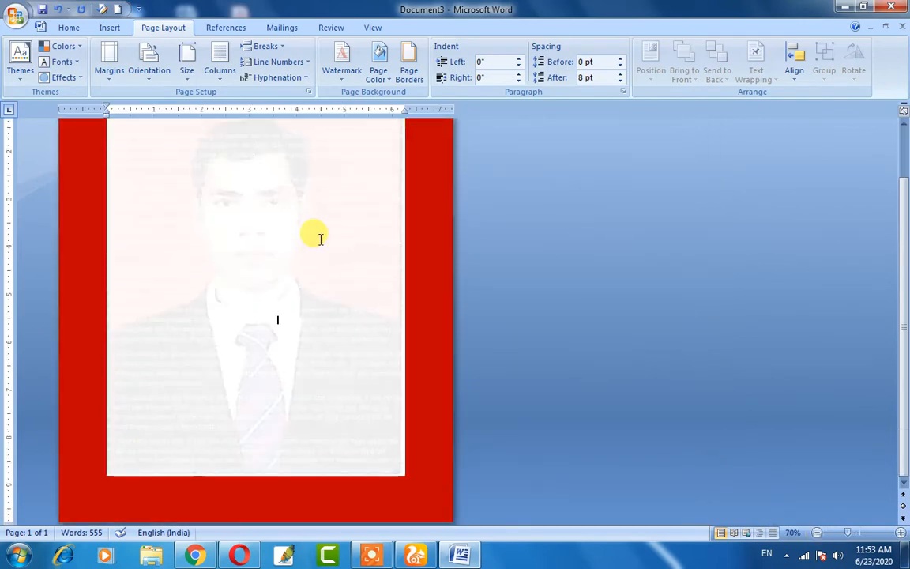
{"action": "scroll", "coordinate": [320, 237], "scroll_direction": "up", "scroll_amount": 1}
{"action": "scroll", "coordinate": [320, 237], "scroll_direction": "down", "scroll_amount": 1}
{"action": "scroll", "coordinate": [253, 218], "scroll_direction": "up", "scroll_amount": 1}
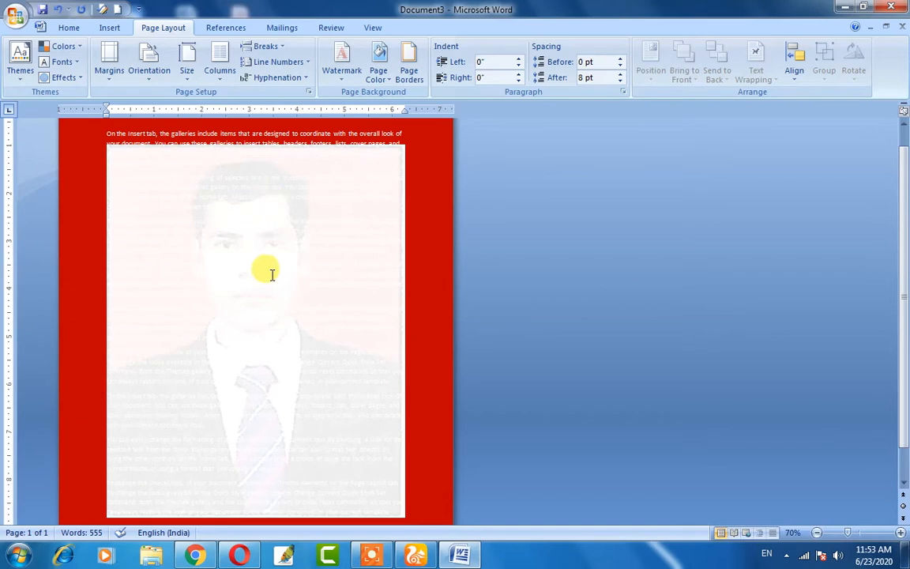
- Remove the picture watermark from the document and look over the page
{"action": "left_click", "coordinate": [346, 82]}
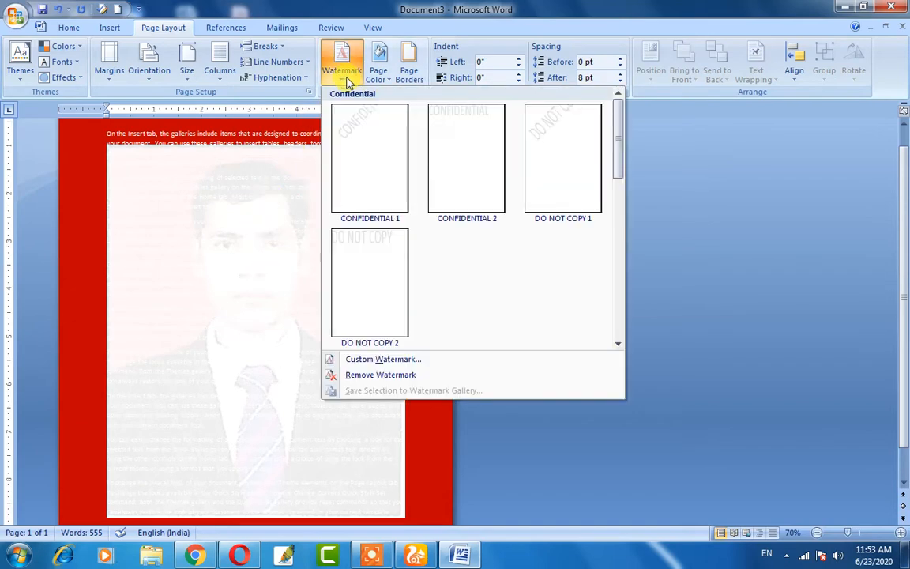
{"action": "left_click", "coordinate": [380, 376]}
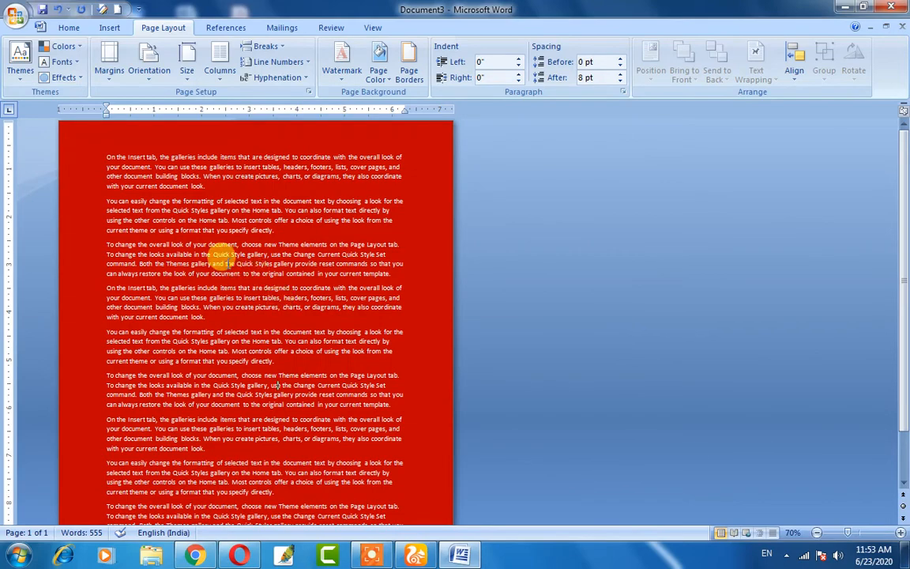
{"action": "scroll", "coordinate": [802, 478], "scroll_direction": "up", "scroll_amount": 3}
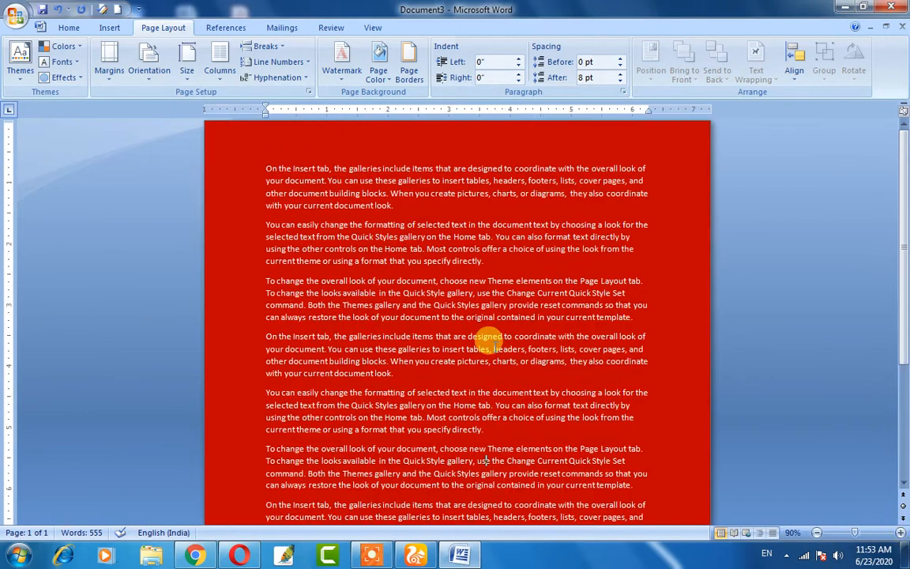
{"action": "scroll", "coordinate": [478, 346], "scroll_direction": "down", "scroll_amount": 3}
{"action": "scroll", "coordinate": [478, 345], "scroll_direction": "down", "scroll_amount": 1}
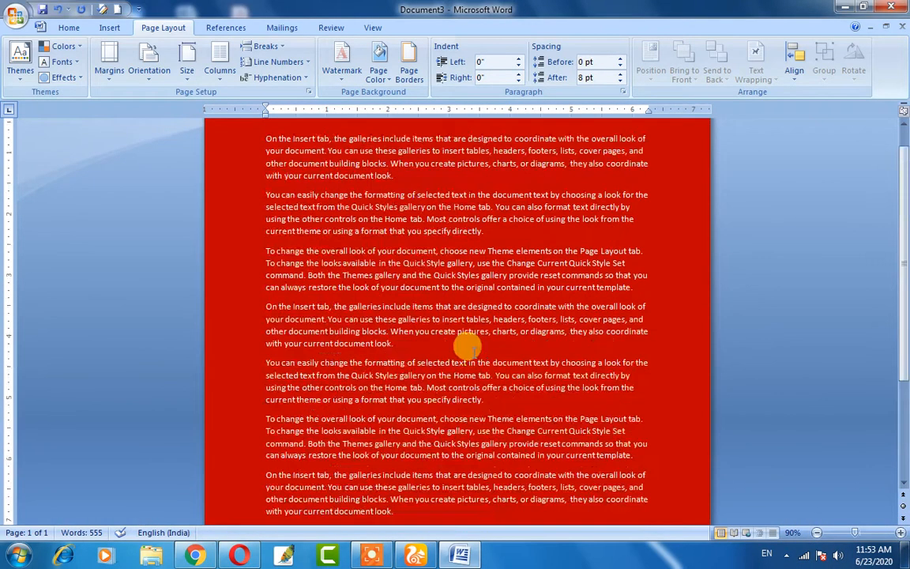
- Fill the page background with a two-color gradient in the Diagonal up shading style and look over the page
{"action": "left_click", "coordinate": [381, 82]}
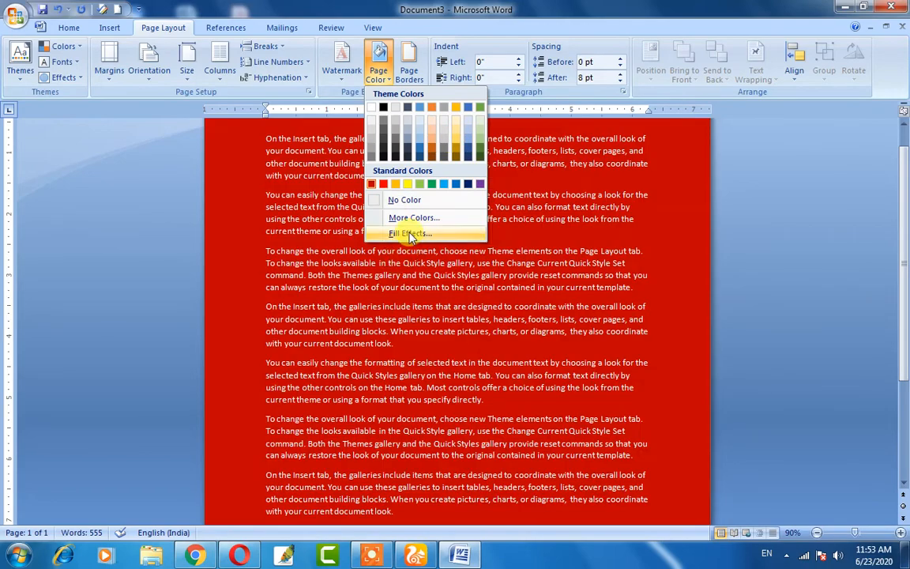
{"action": "left_click", "coordinate": [407, 232]}
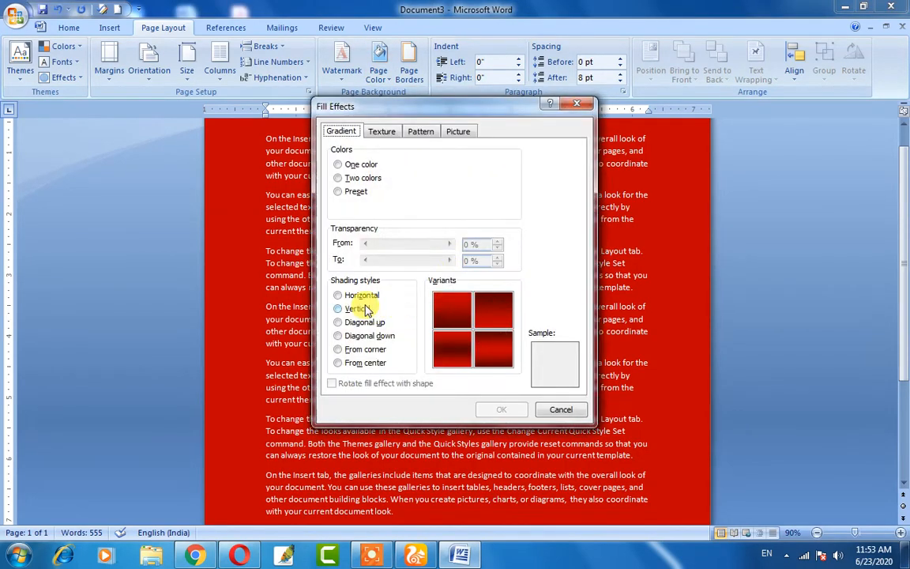
{"action": "left_click", "coordinate": [357, 297]}
{"action": "left_click", "coordinate": [353, 311]}
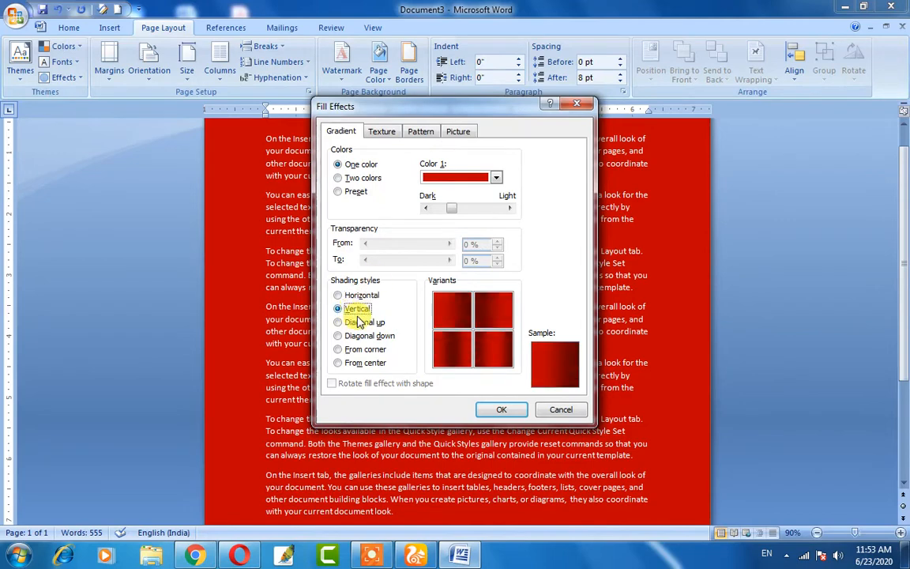
{"action": "left_click", "coordinate": [362, 322]}
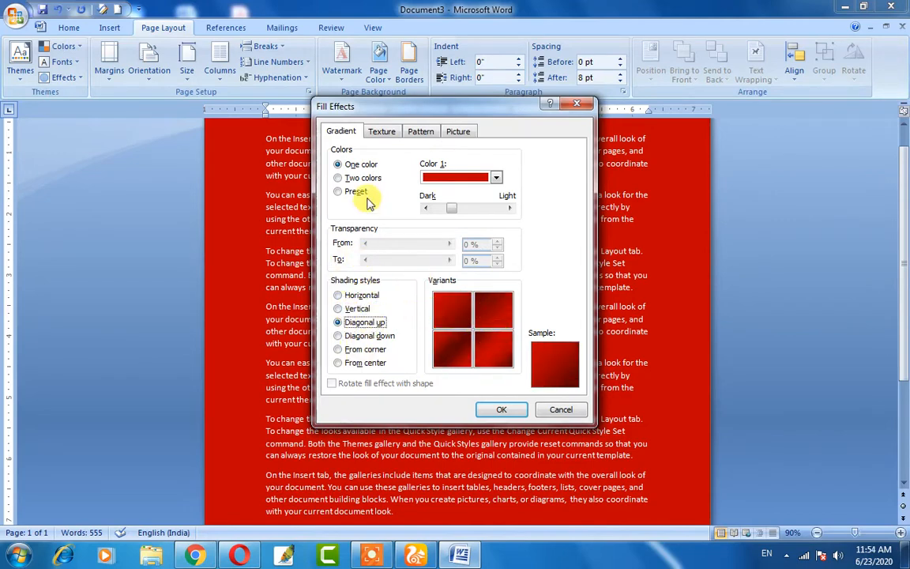
{"action": "left_click", "coordinate": [352, 179]}
{"action": "left_click", "coordinate": [502, 410]}
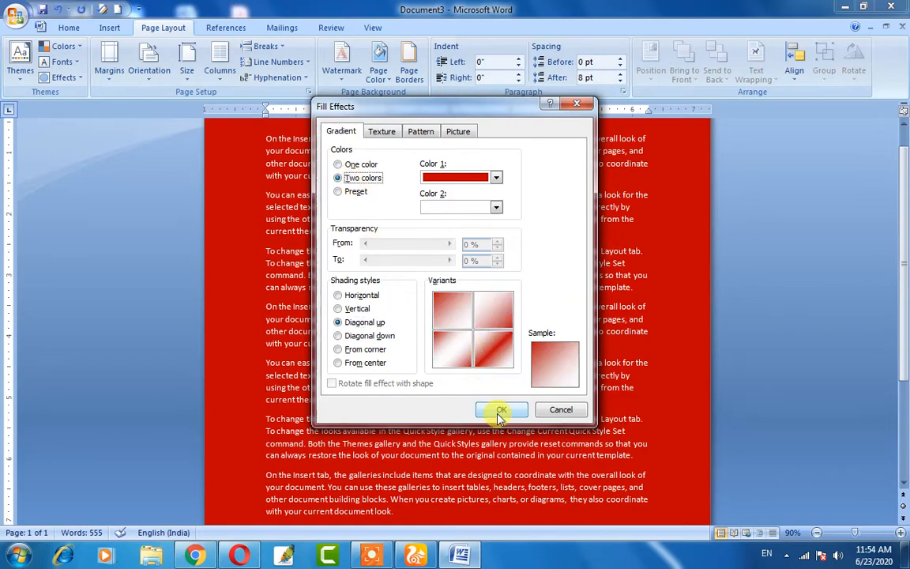
{"action": "scroll", "coordinate": [498, 376], "scroll_direction": "up", "scroll_amount": 1}
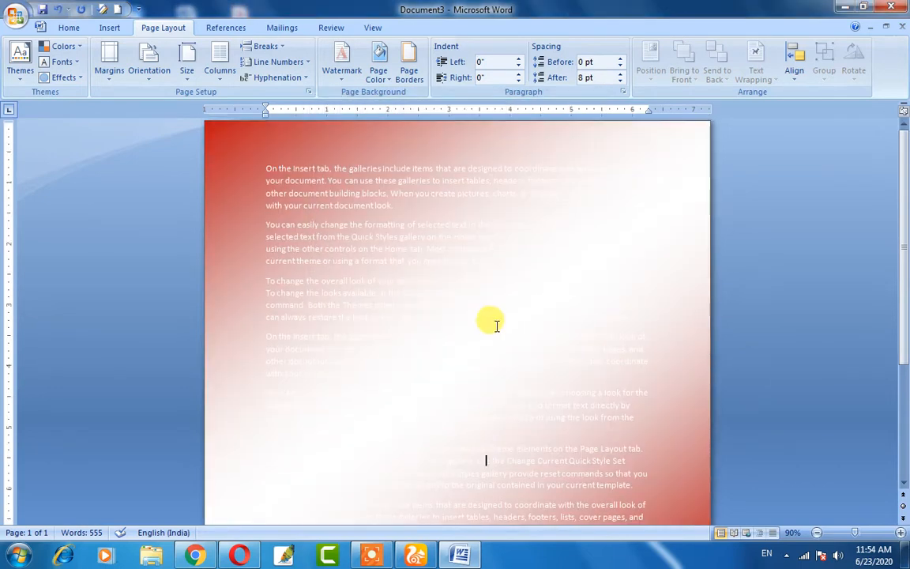
{"action": "scroll", "coordinate": [495, 322], "scroll_direction": "down", "scroll_amount": 1}
{"action": "scroll", "coordinate": [501, 326], "scroll_direction": "up", "scroll_amount": 1}
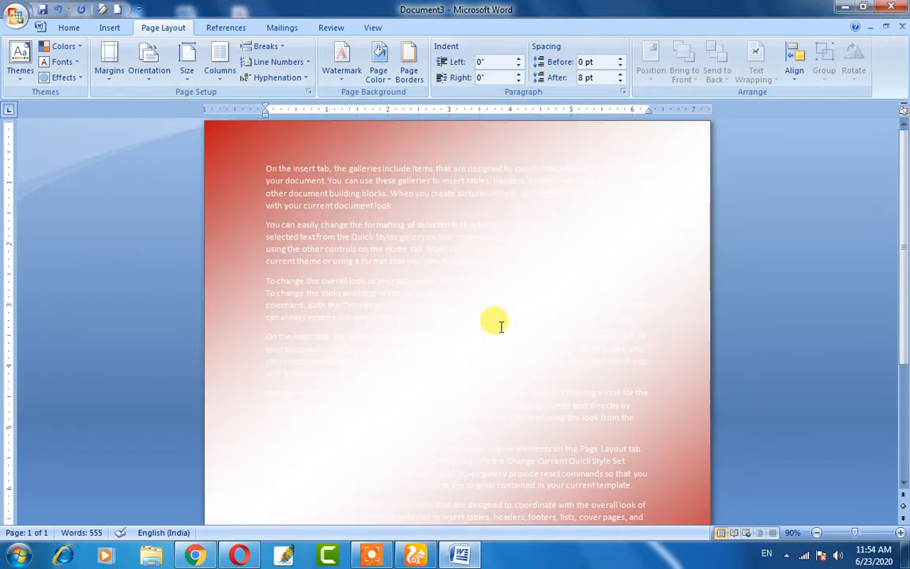
- Change the page background gradient to yellow for Color 1 and blue for Color 2, and apply it
{"action": "left_click", "coordinate": [380, 84]}
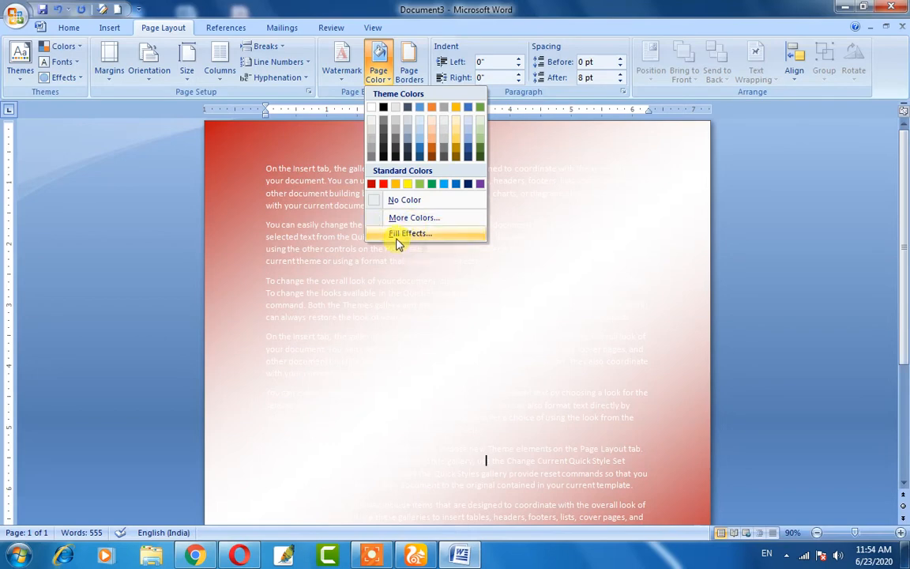
{"action": "left_click", "coordinate": [398, 237]}
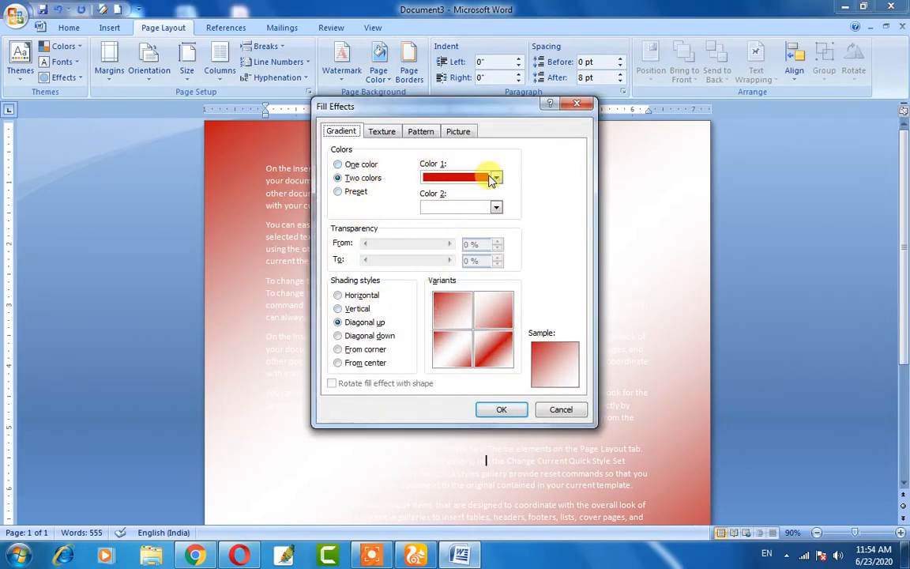
{"action": "left_click", "coordinate": [494, 177]}
{"action": "left_click", "coordinate": [463, 284]}
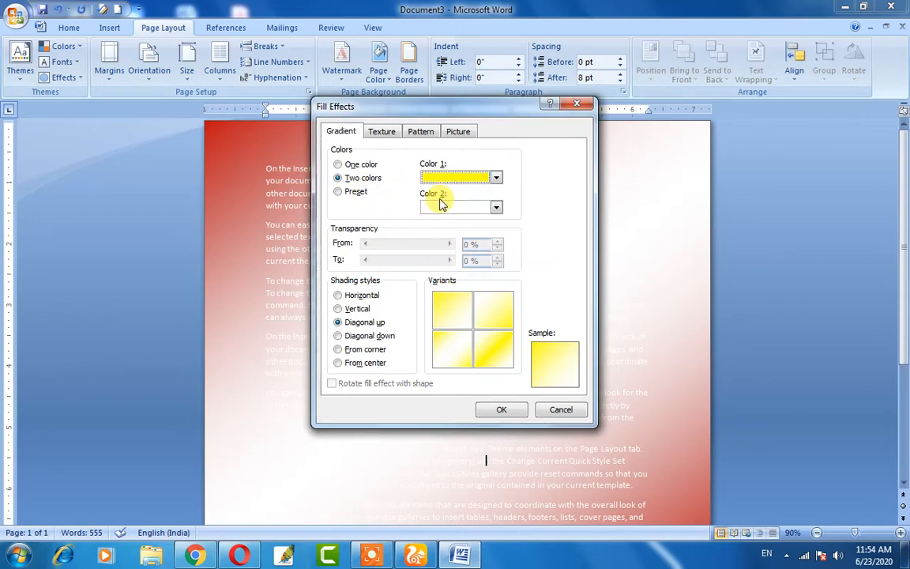
{"action": "left_click", "coordinate": [496, 207]}
{"action": "left_click", "coordinate": [495, 207]}
{"action": "left_click", "coordinate": [496, 207]}
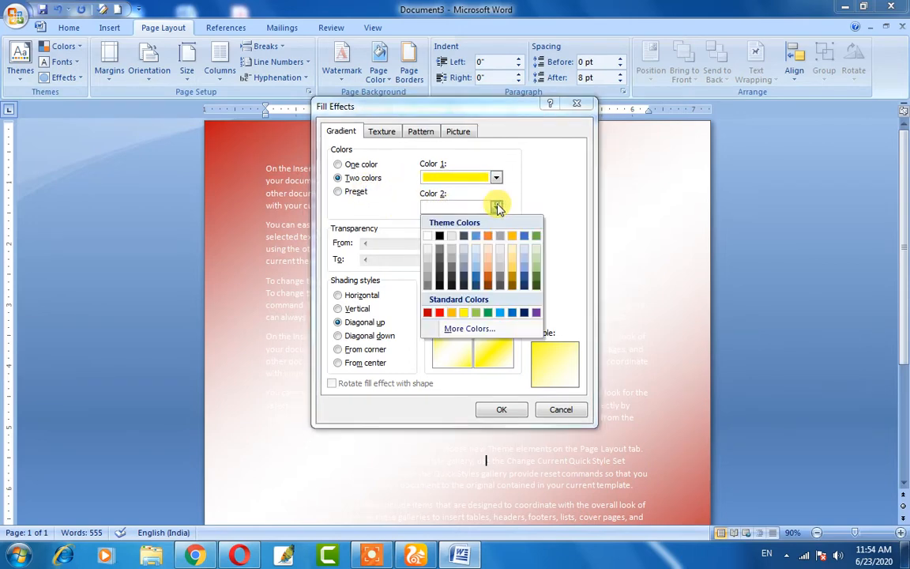
{"action": "left_click", "coordinate": [524, 313]}
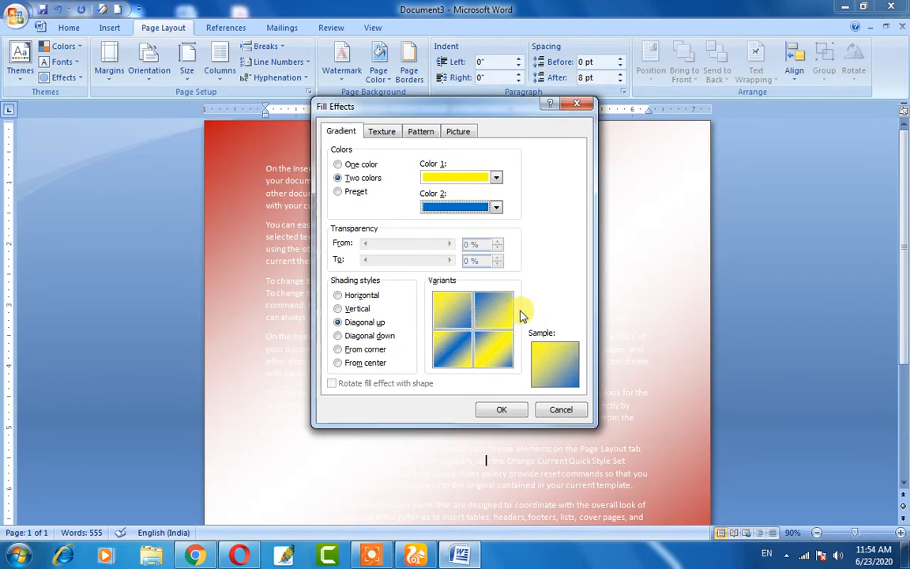
{"action": "left_click", "coordinate": [502, 410]}
- Examine the gradient background over the whole page at different zoom levels
{"action": "scroll", "coordinate": [508, 355], "scroll_direction": "down", "scroll_amount": 5}
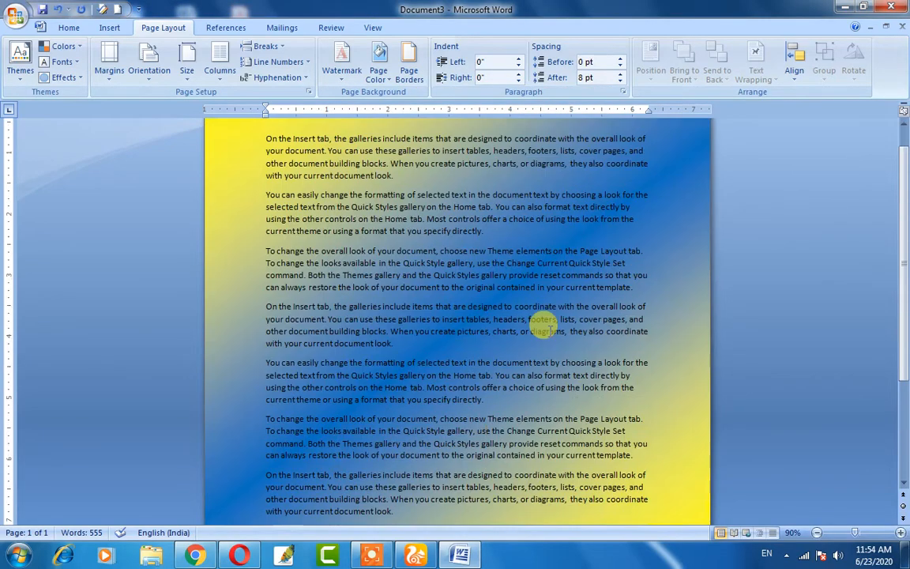
{"action": "scroll", "coordinate": [542, 324], "scroll_direction": "down", "scroll_amount": 2, "text": "ctrl"}
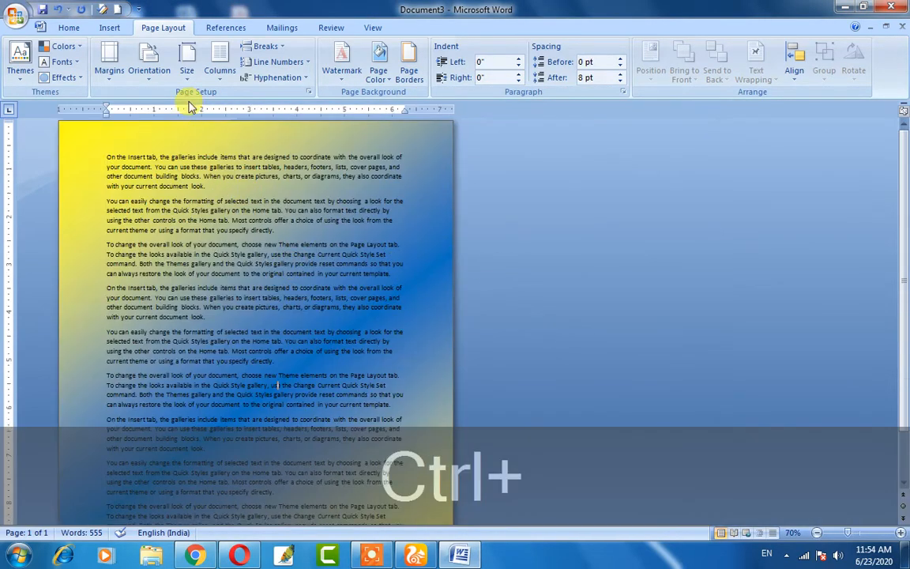
{"action": "scroll", "coordinate": [335, 325], "scroll_direction": "up", "scroll_amount": 2, "text": "ctrl"}
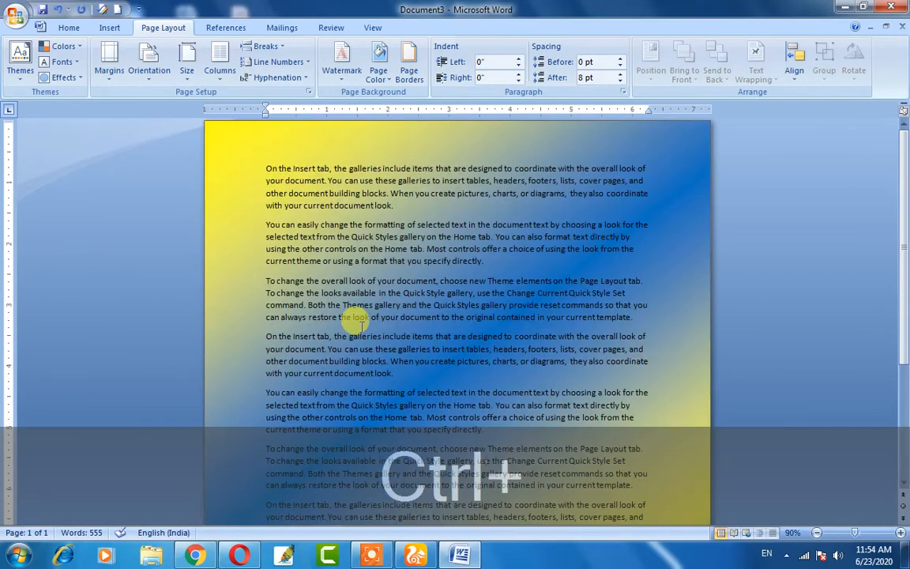
{"action": "scroll", "coordinate": [403, 328], "scroll_direction": "up", "scroll_amount": 2, "text": "ctrl"}
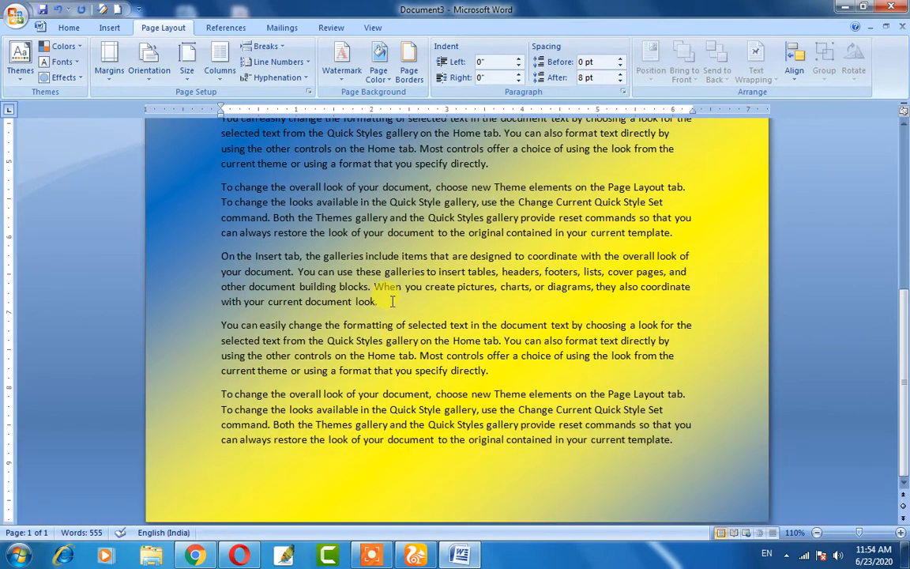
{"action": "scroll", "coordinate": [391, 301], "scroll_direction": "up", "scroll_amount": 2}
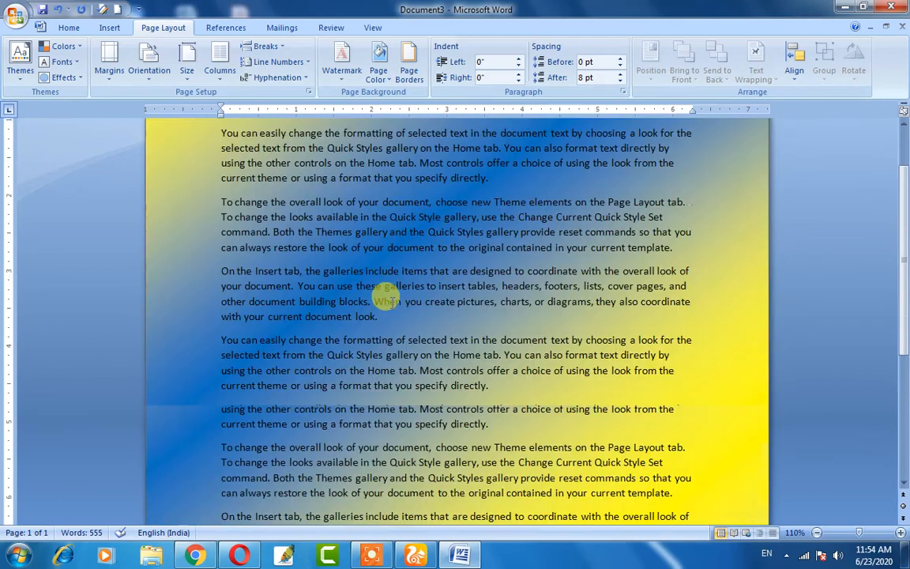
{"action": "scroll", "coordinate": [391, 301], "scroll_direction": "up", "scroll_amount": 6}
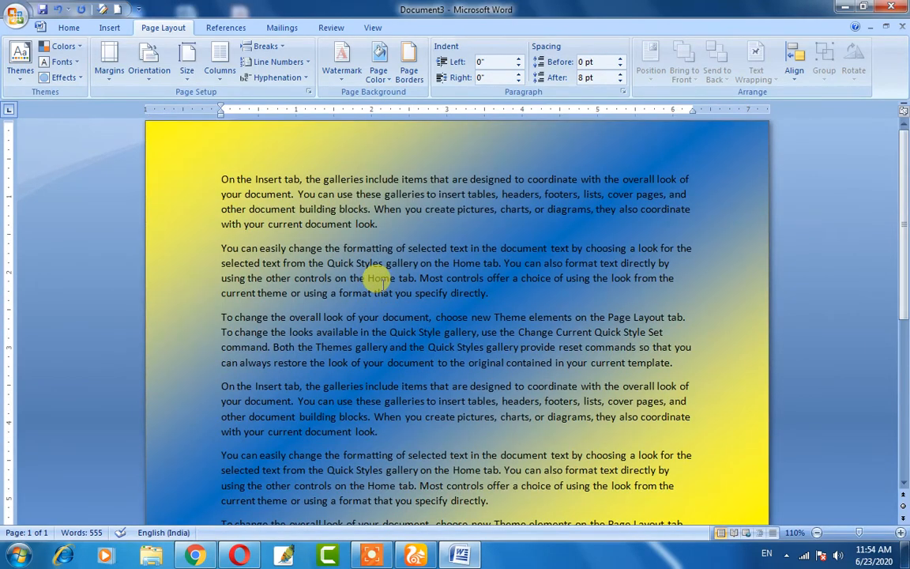
{"action": "scroll", "coordinate": [379, 328], "scroll_direction": "down", "scroll_amount": 5}
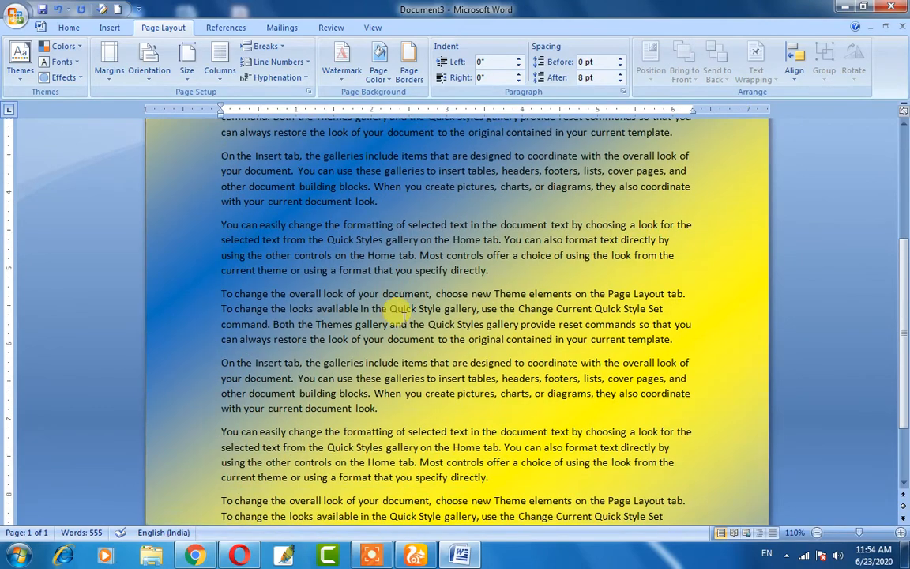
{"action": "scroll", "coordinate": [403, 313], "scroll_direction": "down", "scroll_amount": 2}
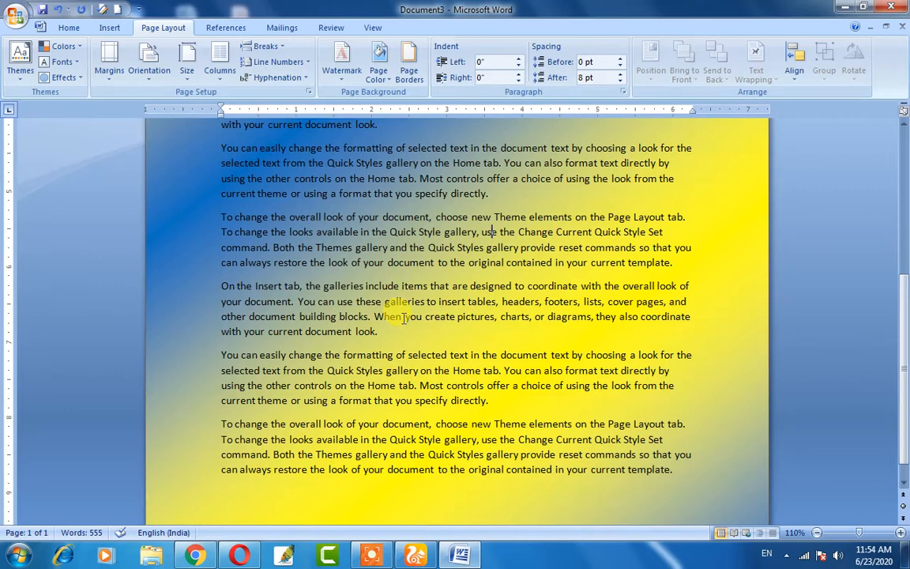
- Add a Box page border to the whole document and view the page at 80% zoom
{"action": "left_click", "coordinate": [406, 80]}
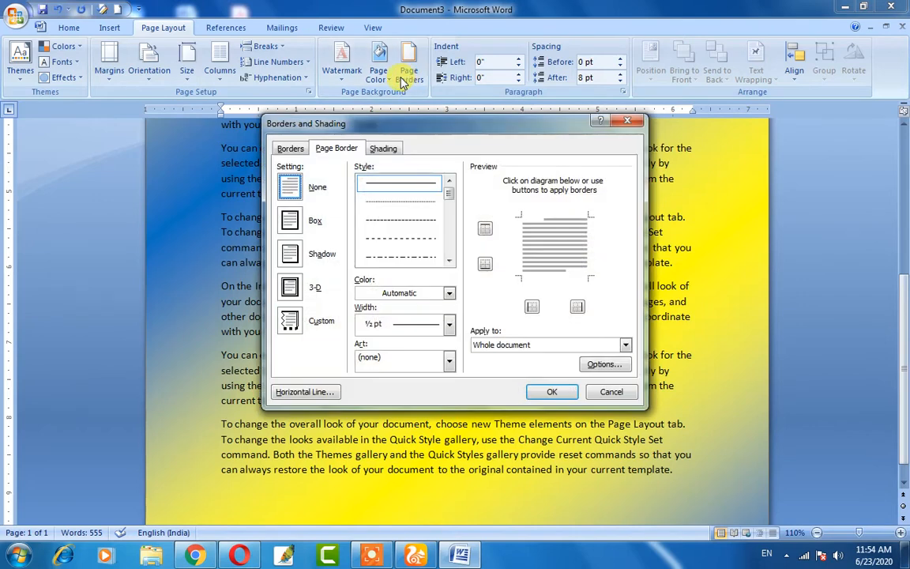
{"action": "left_click", "coordinate": [292, 224]}
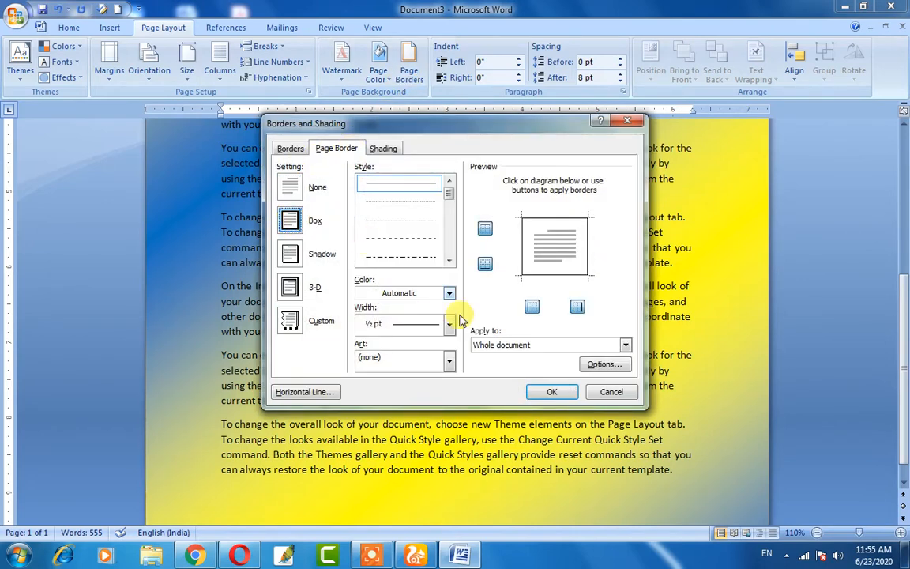
{"action": "left_click_drag", "start_coordinate": [485, 126], "coordinate": [736, 172]}
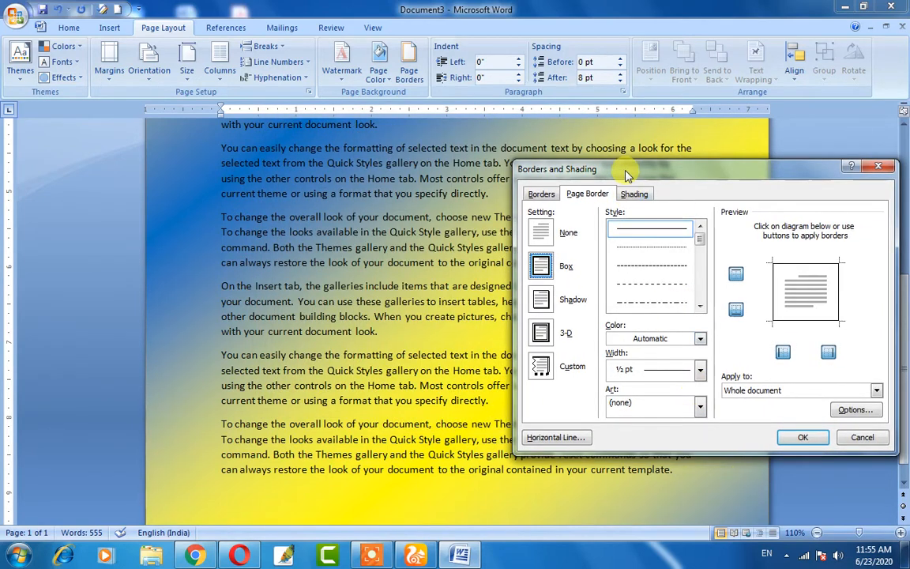
{"action": "left_click_drag", "start_coordinate": [626, 174], "coordinate": [573, 161]}
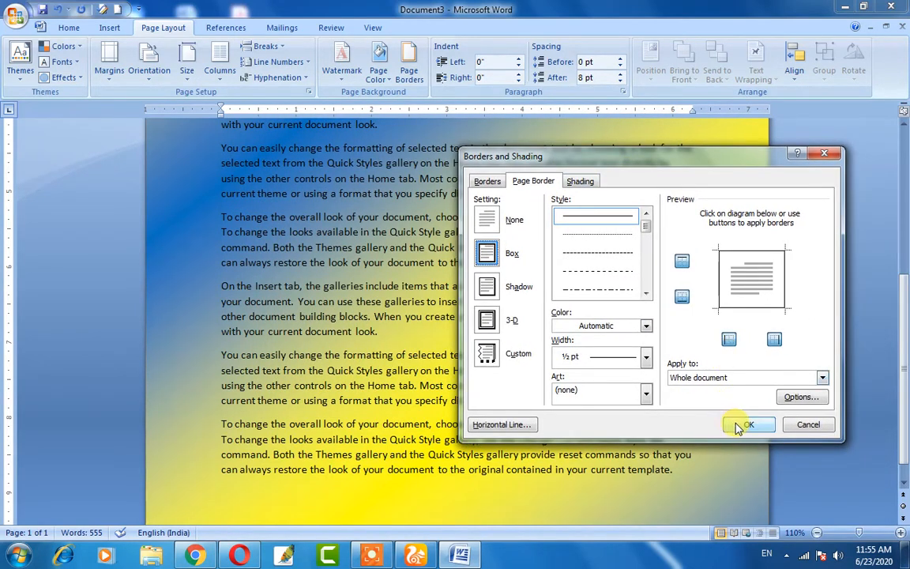
{"action": "left_click", "coordinate": [737, 427]}
{"action": "scroll", "coordinate": [455, 305], "scroll_direction": "up", "scroll_amount": 5}
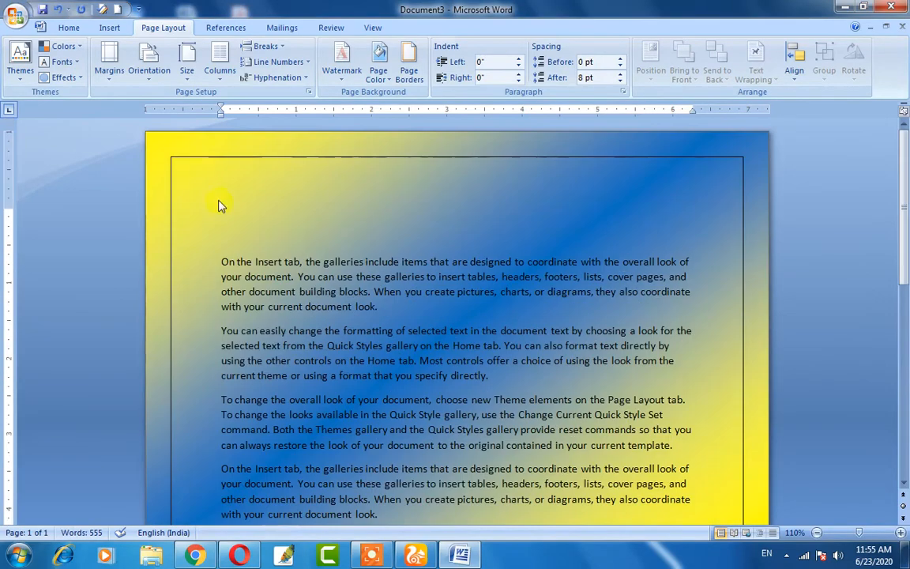
{"action": "left_click", "coordinate": [817, 533]}
{"action": "left_click", "coordinate": [817, 533]}
{"action": "left_click", "coordinate": [817, 533]}
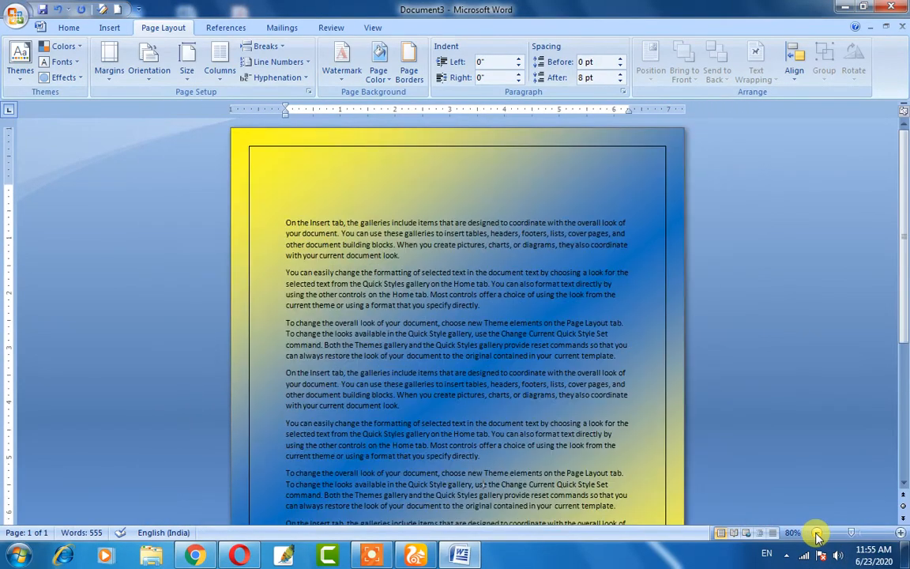
- Change the page border line style to the 3 pt thick-and-thin line for the whole document, viewing the page at 60% zoom
{"action": "left_click", "coordinate": [817, 533]}
{"action": "left_click", "coordinate": [817, 533]}
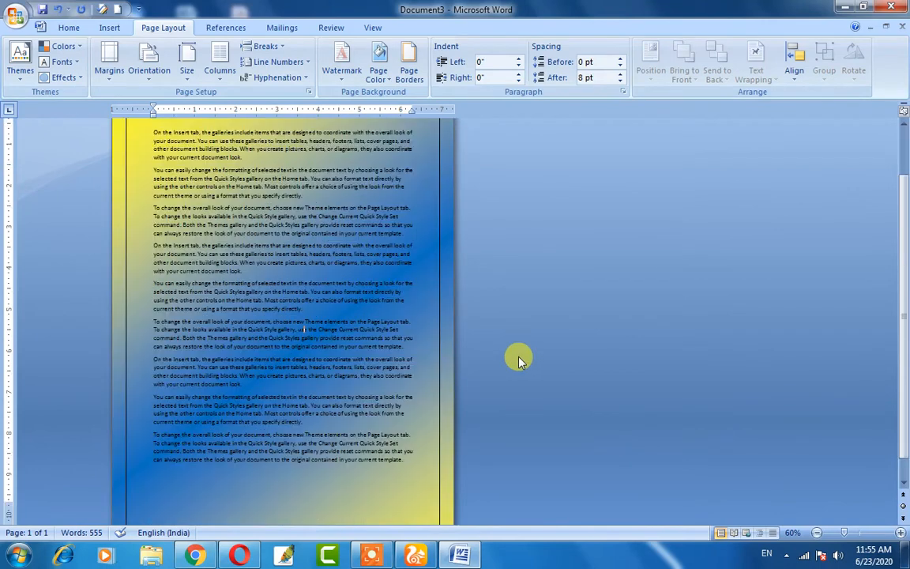
{"action": "left_click", "coordinate": [409, 67]}
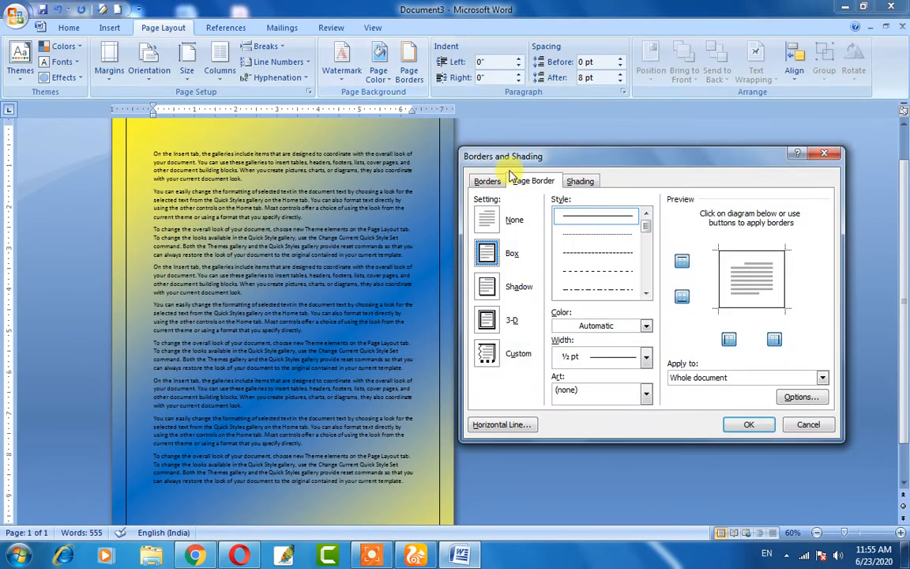
{"action": "left_click_drag", "start_coordinate": [548, 162], "coordinate": [554, 157]}
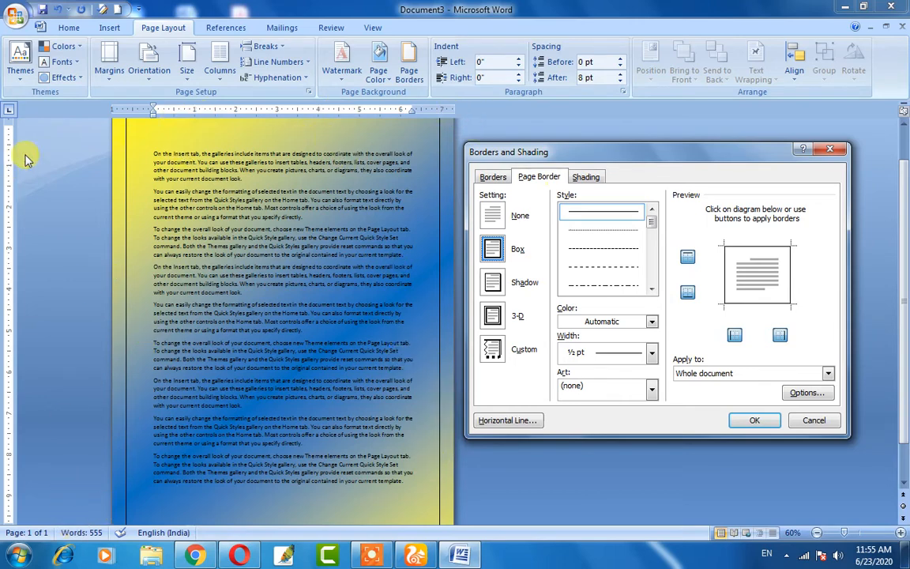
{"action": "left_click", "coordinate": [651, 291]}
{"action": "left_click", "coordinate": [650, 291]}
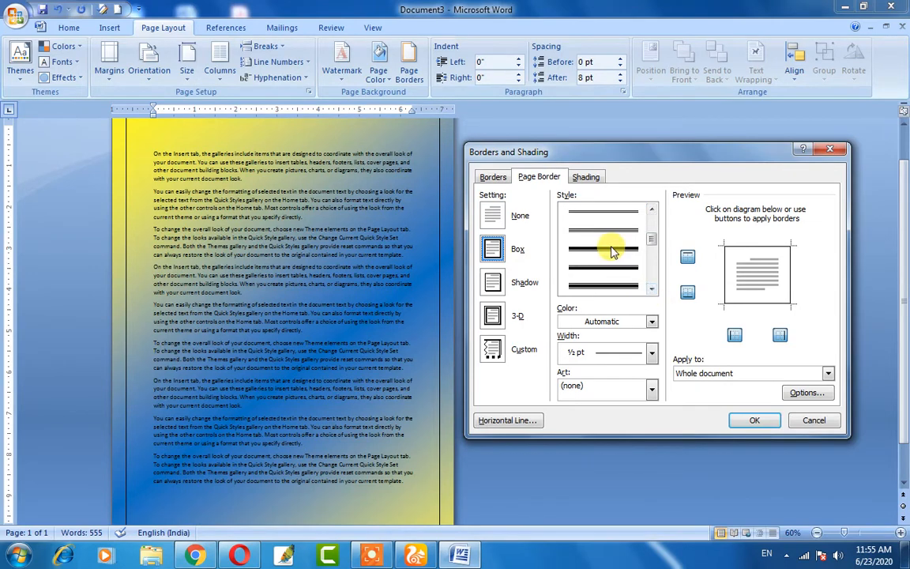
{"action": "left_click", "coordinate": [613, 251]}
{"action": "left_click", "coordinate": [754, 421]}
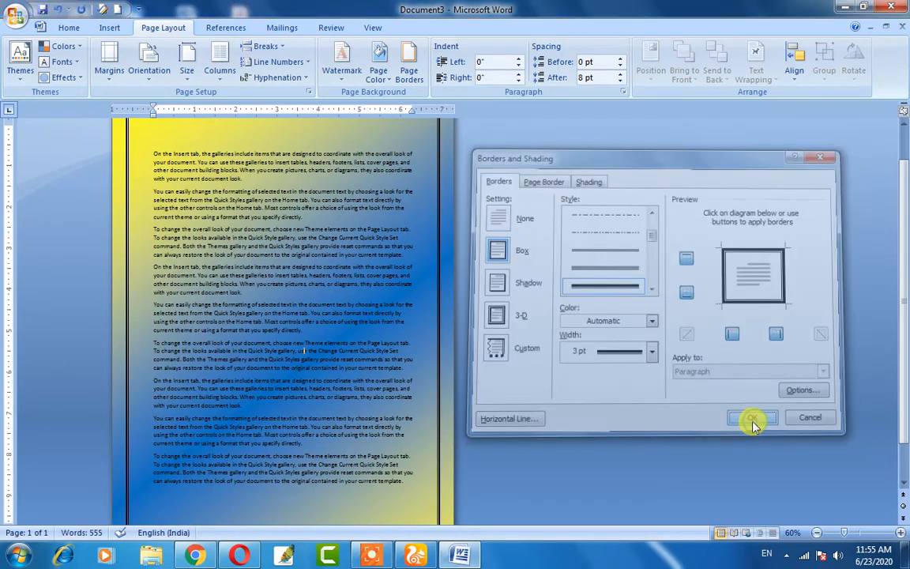
- Change the page border line style to the ¾ pt wavy line for the whole document
{"action": "left_click", "coordinate": [409, 74]}
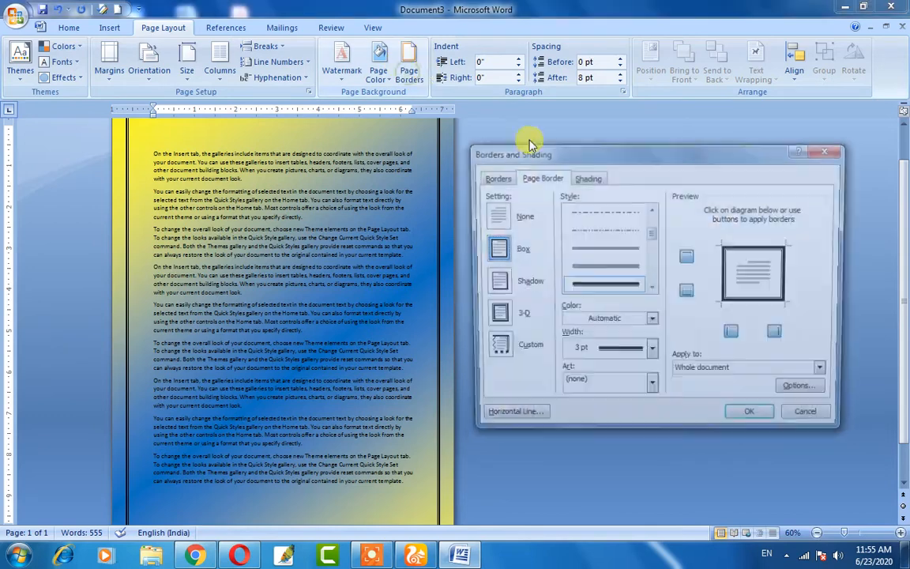
{"action": "left_click", "coordinate": [652, 289]}
{"action": "left_click", "coordinate": [652, 289]}
{"action": "left_click", "coordinate": [651, 289]}
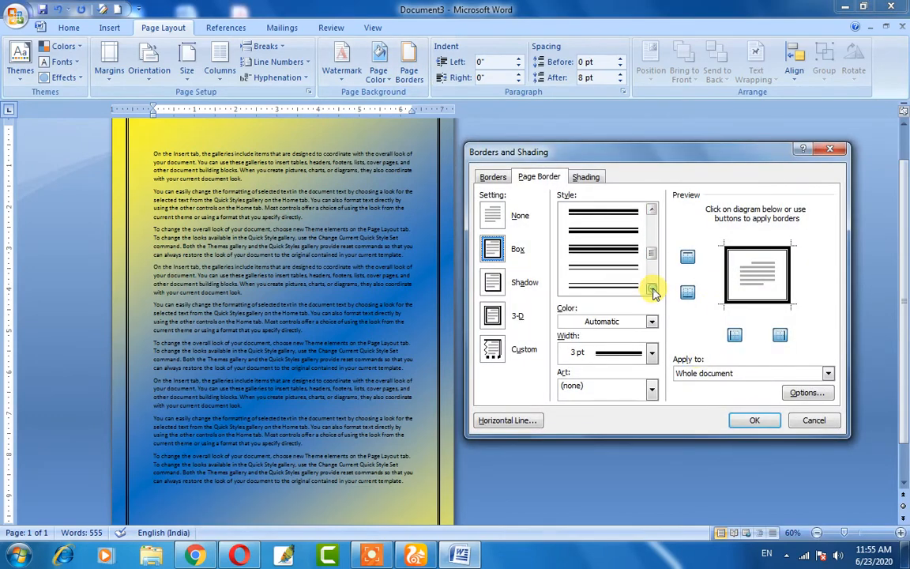
{"action": "left_click", "coordinate": [652, 290]}
{"action": "left_click", "coordinate": [652, 289]}
{"action": "left_click", "coordinate": [630, 289]}
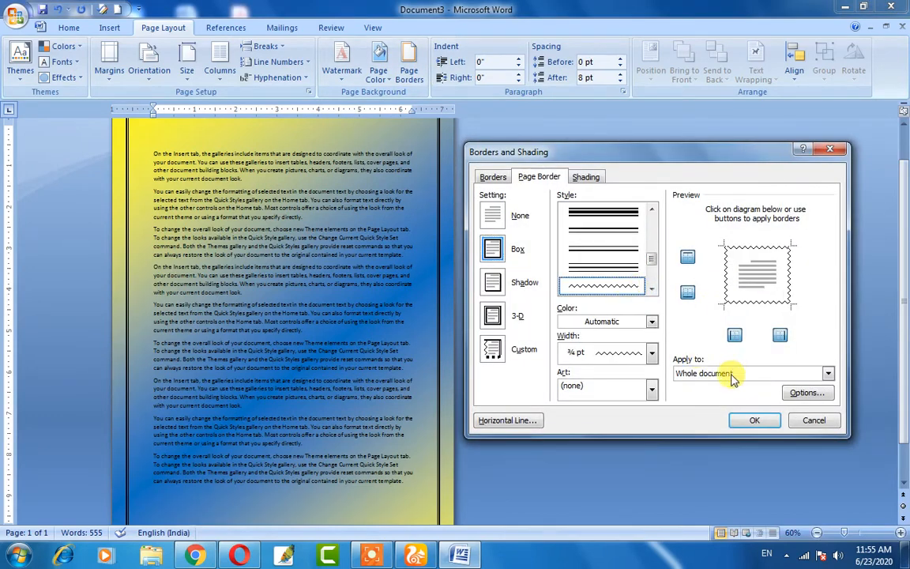
{"action": "left_click", "coordinate": [753, 421]}
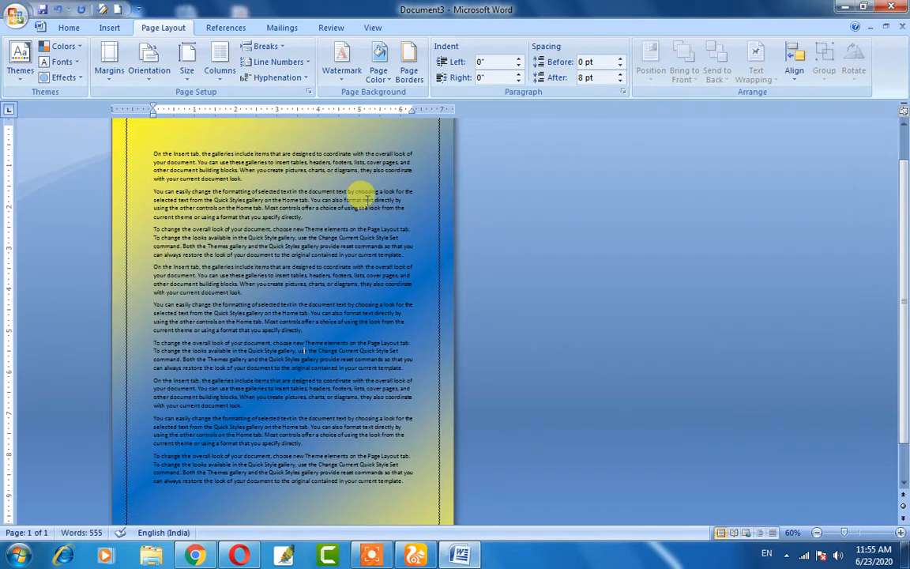
- Replace the line page border with the ice cream cone art border on the whole document
{"action": "left_click", "coordinate": [408, 79]}
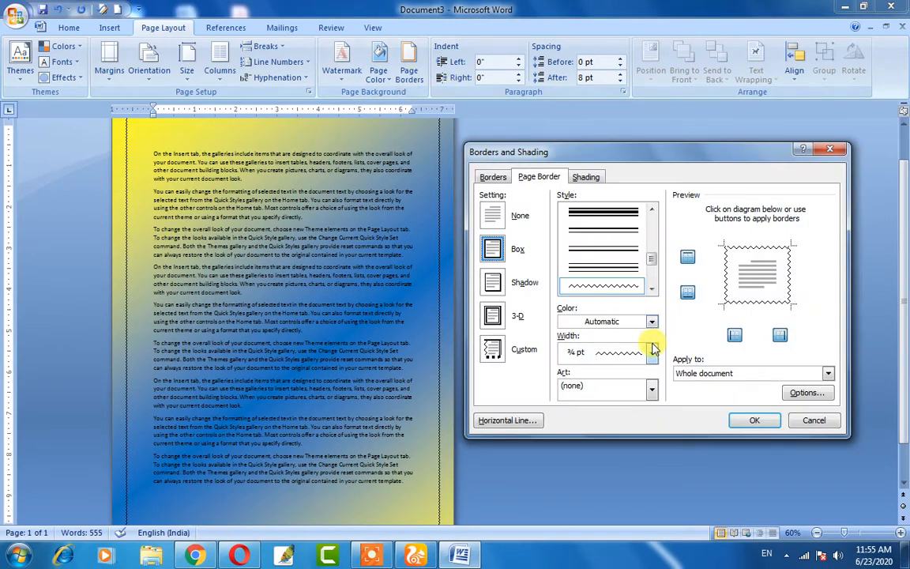
{"action": "left_click", "coordinate": [652, 390]}
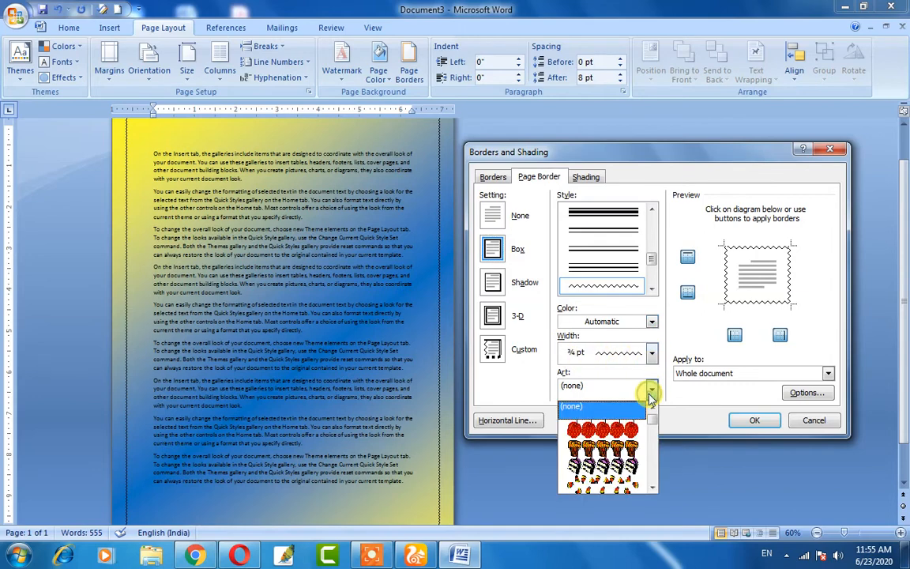
{"action": "scroll", "coordinate": [608, 443], "scroll_direction": "down", "scroll_amount": 3}
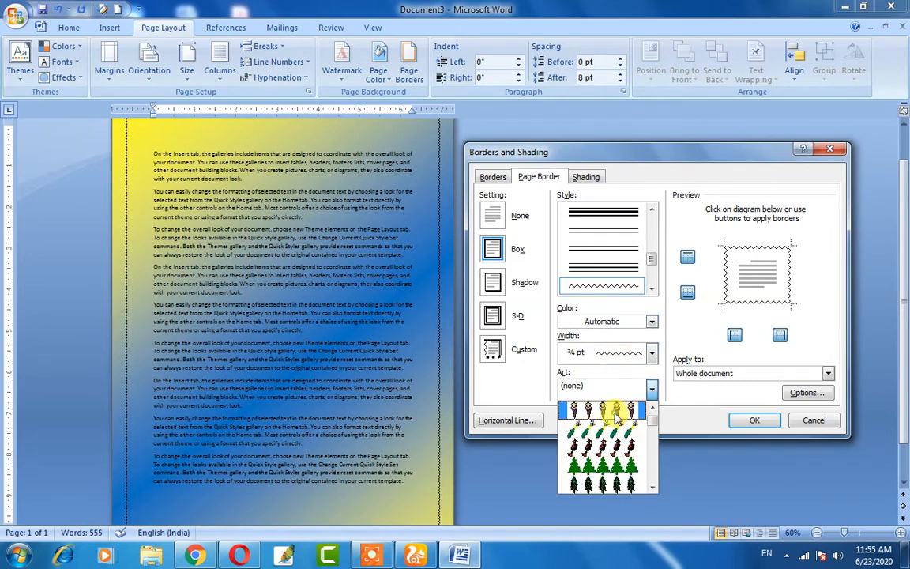
{"action": "left_click", "coordinate": [609, 409]}
{"action": "left_click", "coordinate": [753, 419]}
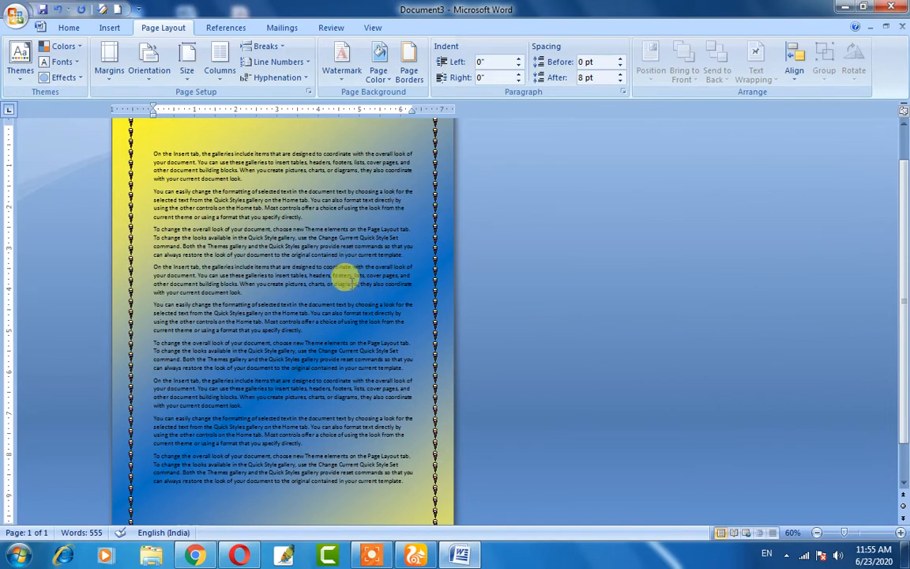
- Switch the ice cream cone page border to the 3-D setting and apply it to the whole document
{"action": "left_click", "coordinate": [408, 67]}
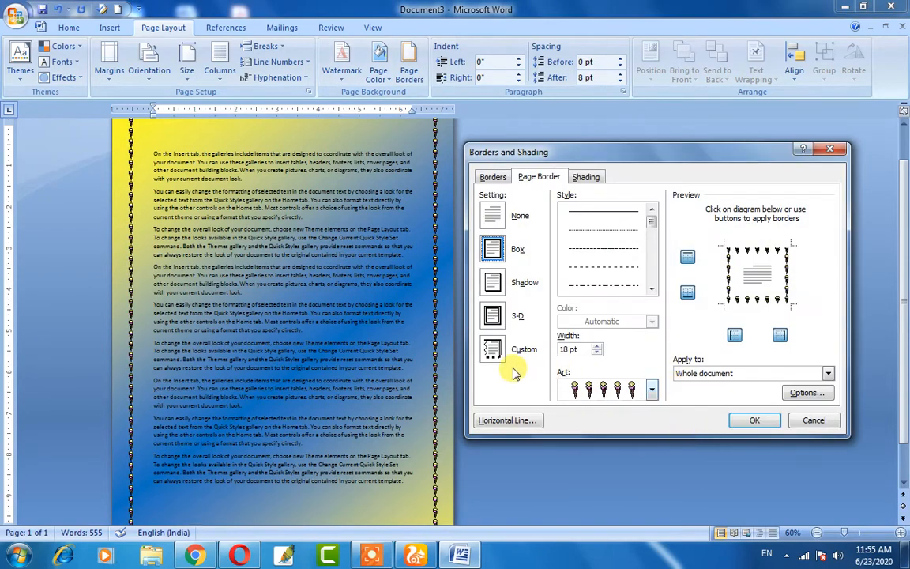
{"action": "left_click", "coordinate": [494, 317]}
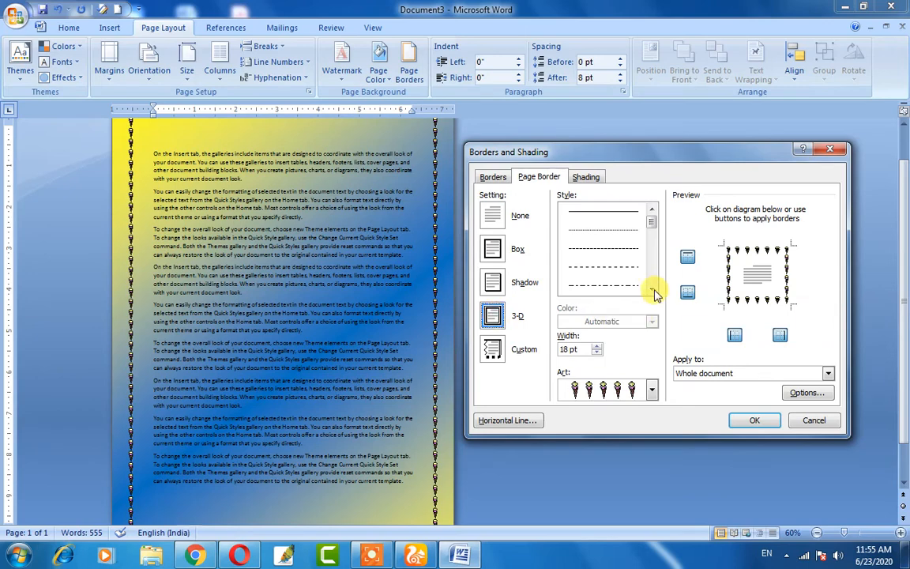
{"action": "left_click", "coordinate": [652, 290]}
{"action": "left_click", "coordinate": [653, 291]}
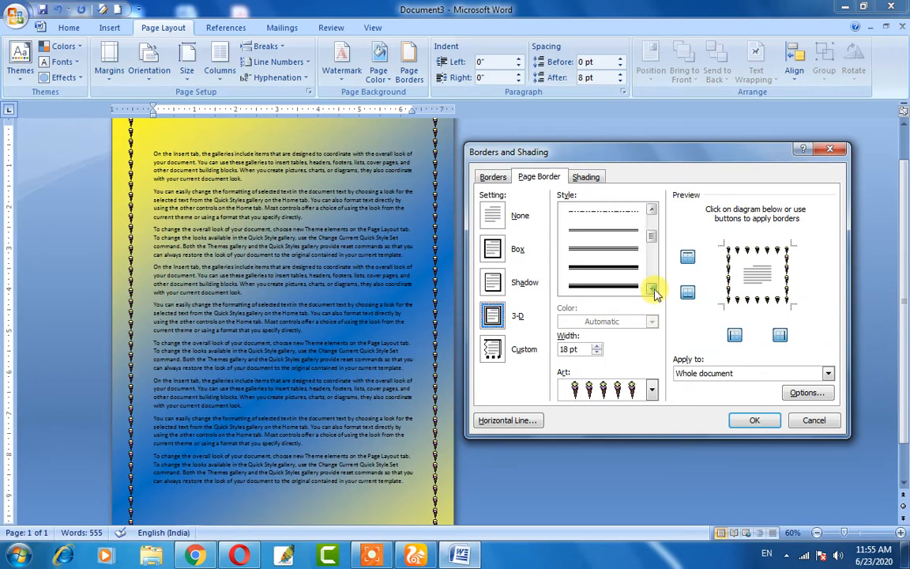
{"action": "left_click", "coordinate": [653, 390]}
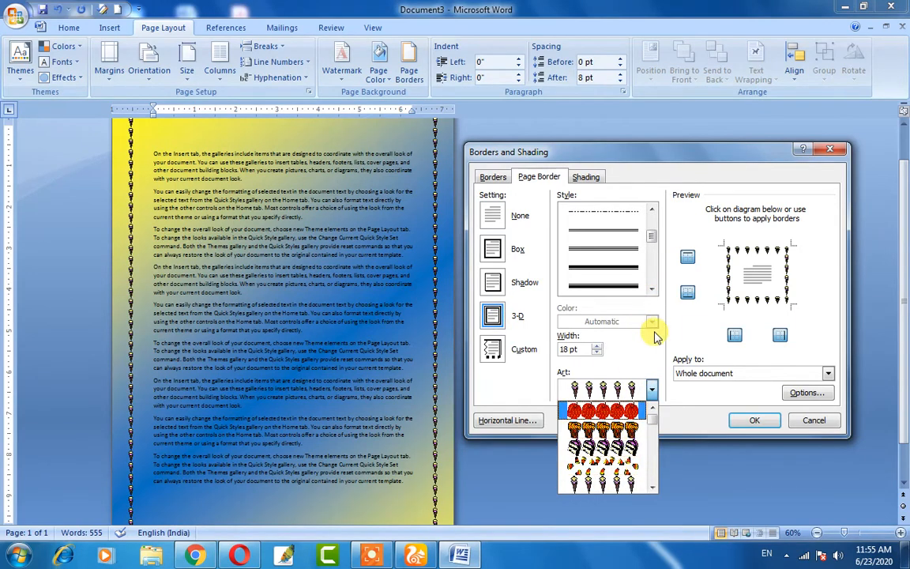
{"action": "left_click", "coordinate": [756, 420]}
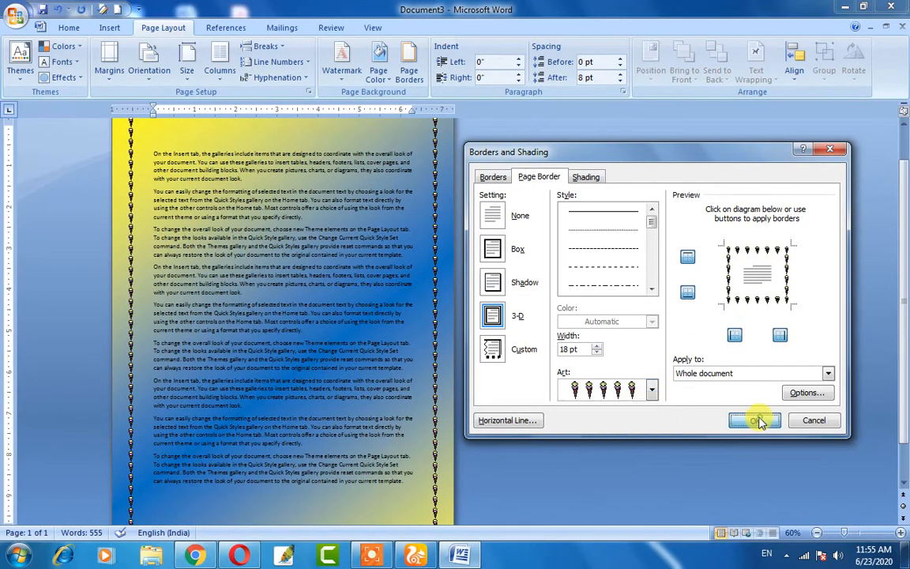
- Examine the art border along all edges of the page, enlarging the view to 110%
{"action": "scroll", "coordinate": [136, 253], "scroll_direction": "up", "scroll_amount": 2}
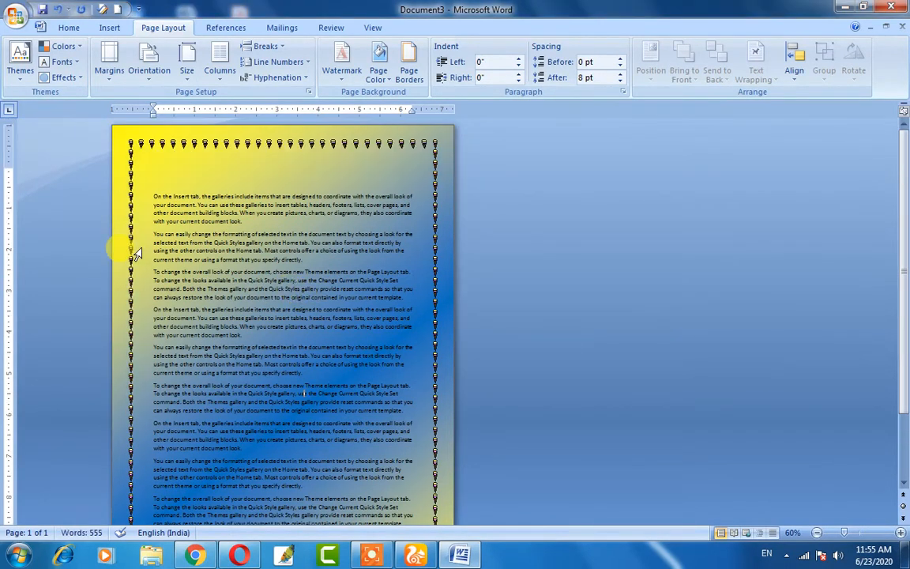
{"action": "scroll", "coordinate": [370, 325], "scroll_direction": "down", "scroll_amount": 2}
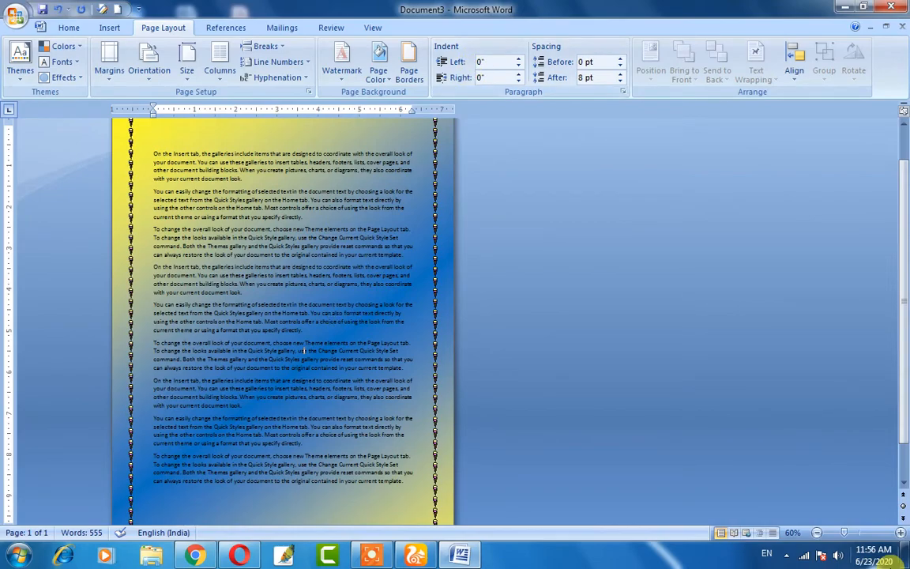
{"action": "left_click", "coordinate": [902, 533]}
{"action": "left_click", "coordinate": [902, 533]}
{"action": "left_click", "coordinate": [902, 534]}
{"action": "left_click", "coordinate": [902, 534]}
{"action": "left_click", "coordinate": [902, 533]}
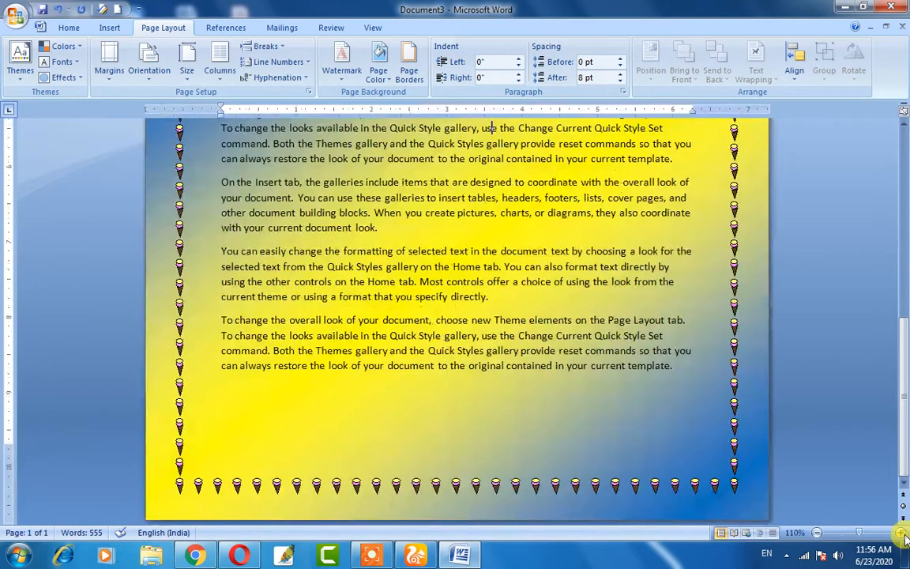
{"action": "scroll", "coordinate": [465, 377], "scroll_direction": "up", "scroll_amount": 10}
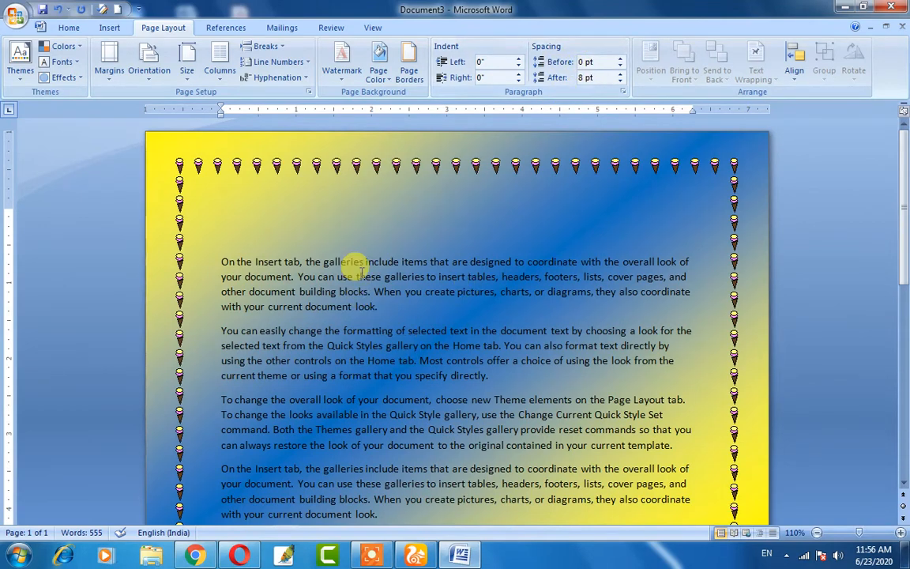
- Set the spacing before the first paragraph to 24 pt
{"action": "left_click", "coordinate": [620, 59]}
{"action": "left_click", "coordinate": [620, 59]}
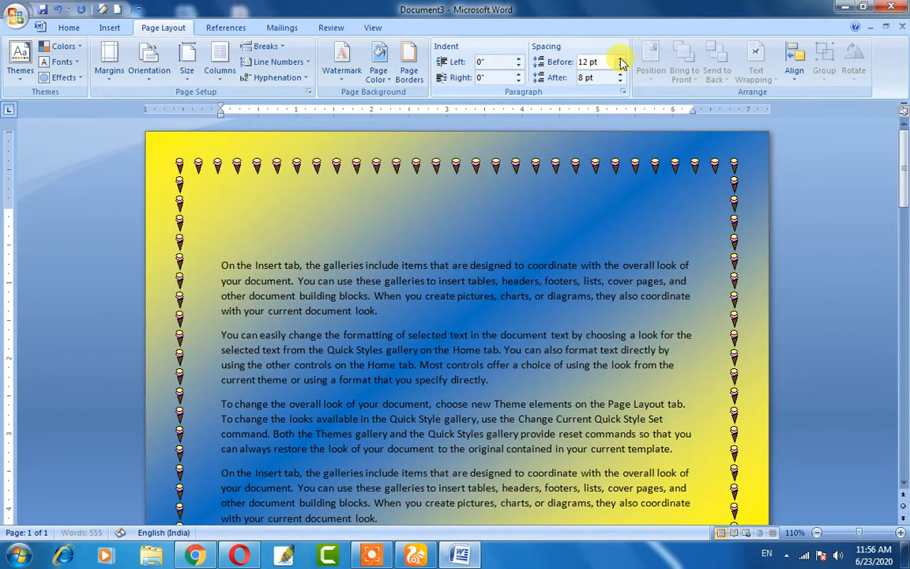
{"action": "left_click", "coordinate": [621, 59]}
{"action": "left_click", "coordinate": [620, 58]}
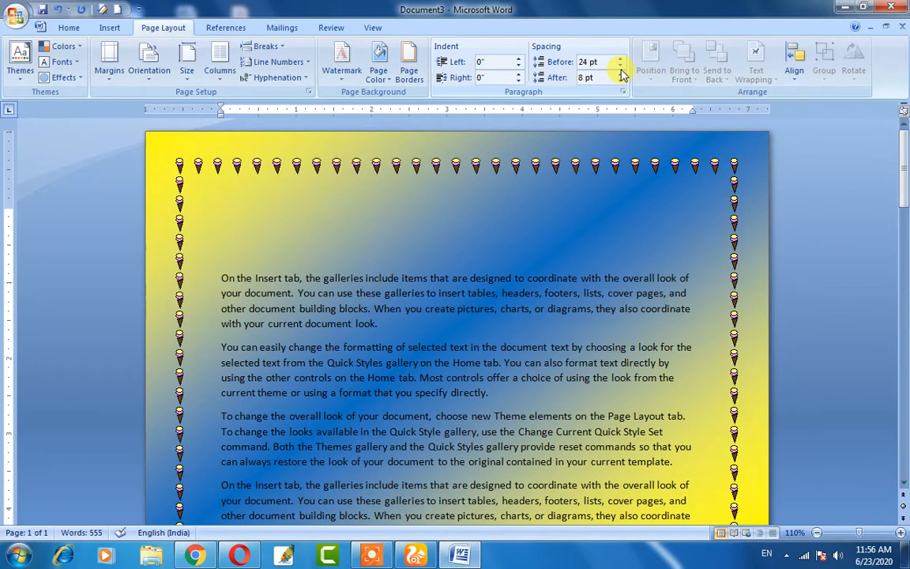
- Reduce the spacing after the second paragraph to 0 pt and raise it to 30 pt
{"action": "left_click", "coordinate": [470, 348]}
{"action": "left_click", "coordinate": [620, 81]}
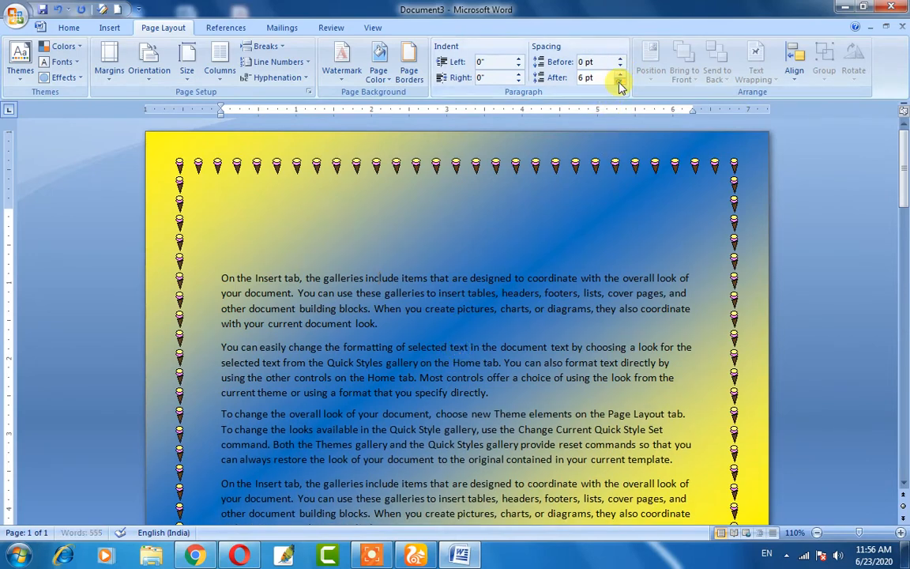
{"action": "left_click", "coordinate": [620, 82]}
{"action": "left_click", "coordinate": [620, 73]}
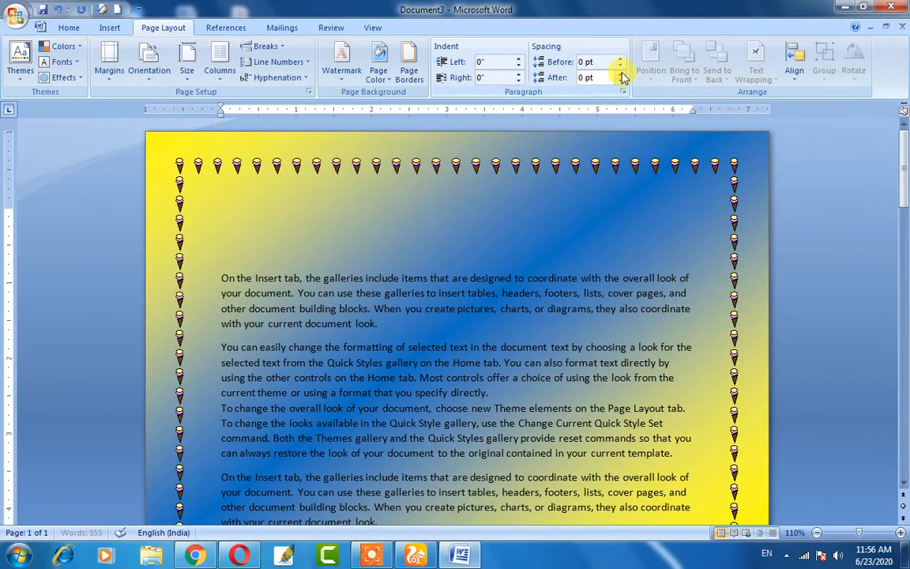
{"action": "left_click", "coordinate": [620, 74]}
{"action": "left_click", "coordinate": [620, 73]}
{"action": "left_click", "coordinate": [620, 73]}
{"action": "left_click", "coordinate": [620, 74]}
{"action": "left_click", "coordinate": [309, 439]}
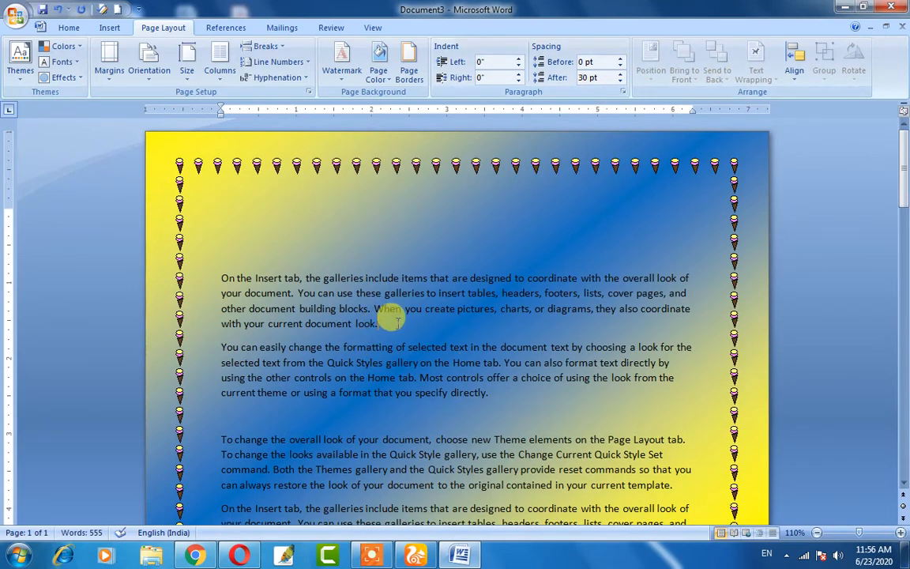
- Set the first paragraph's spacing before to 42 pt and its spacing after to Auto
{"action": "left_click", "coordinate": [620, 58]}
{"action": "left_click", "coordinate": [620, 59]}
{"action": "left_click", "coordinate": [621, 59]}
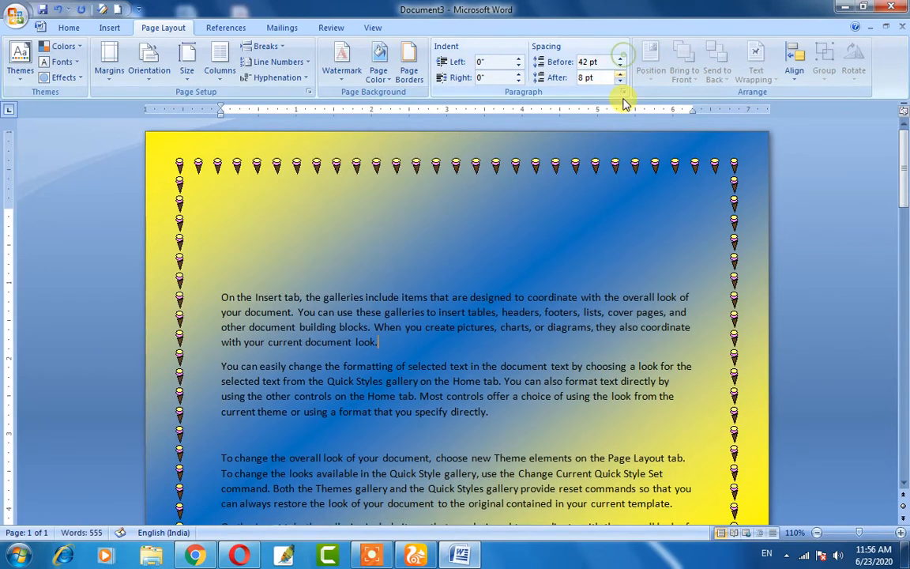
{"action": "left_click", "coordinate": [620, 81]}
{"action": "left_click", "coordinate": [620, 81]}
{"action": "left_click", "coordinate": [620, 81]}
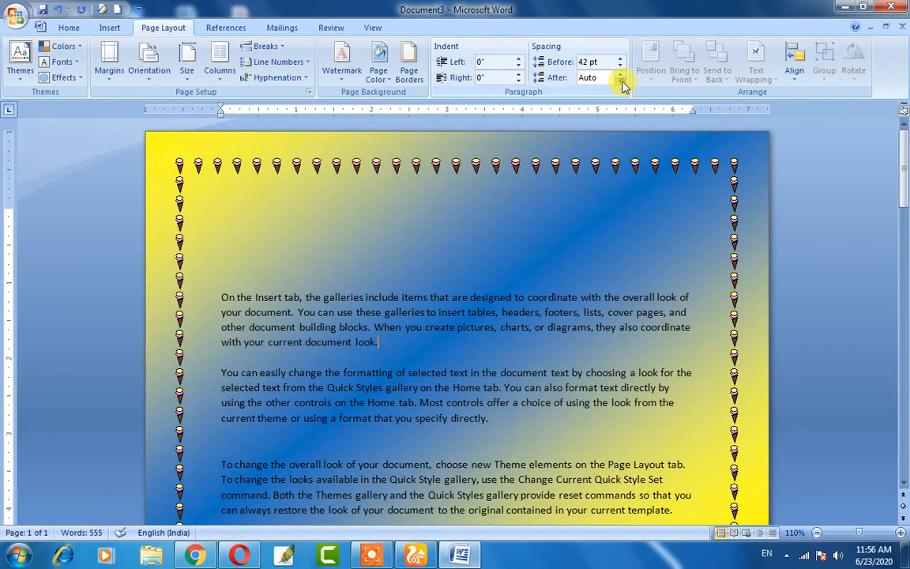
- Set the spacing after the second paragraph to 0 pt and place the cursor back in the first paragraph
{"action": "scroll", "coordinate": [433, 395], "scroll_direction": "down", "scroll_amount": 3}
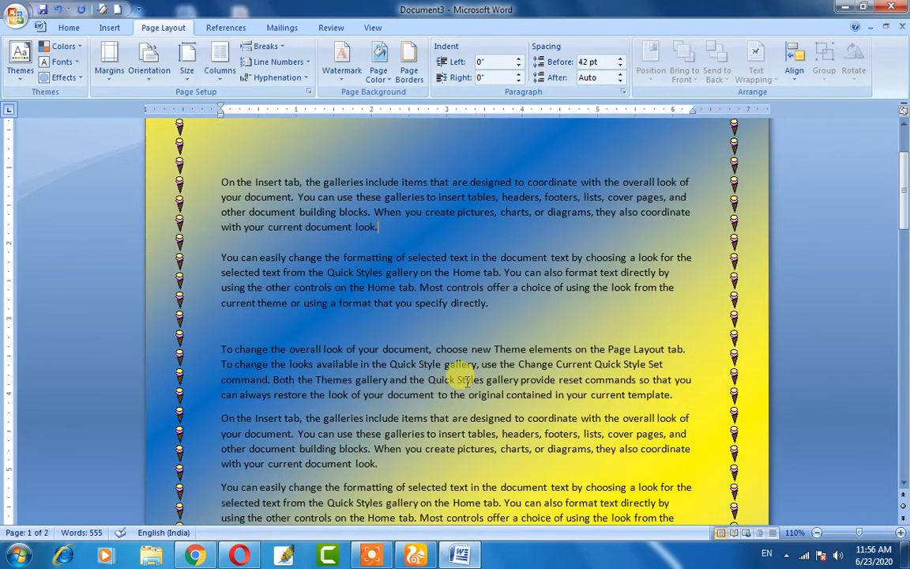
{"action": "scroll", "coordinate": [462, 377], "scroll_direction": "down", "scroll_amount": 1}
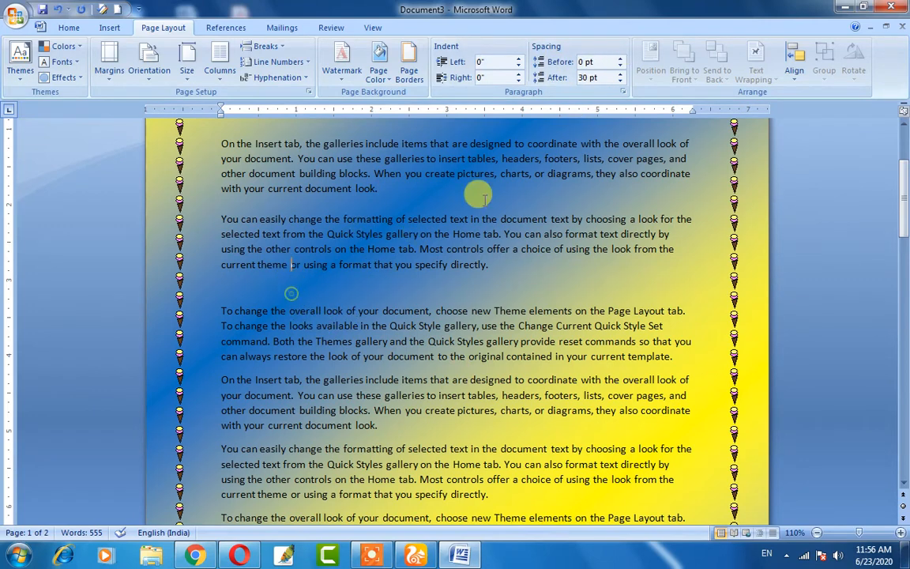
{"action": "left_click", "coordinate": [620, 82]}
{"action": "left_click", "coordinate": [622, 82]}
{"action": "left_click", "coordinate": [622, 82]}
{"action": "left_click", "coordinate": [622, 82]}
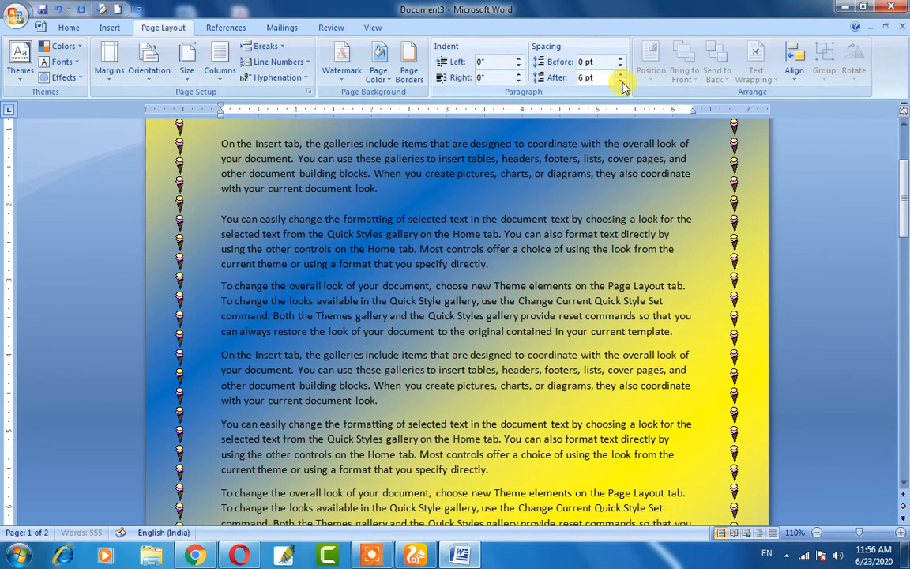
{"action": "left_click", "coordinate": [622, 82]}
{"action": "scroll", "coordinate": [490, 246], "scroll_direction": "up", "scroll_amount": 2}
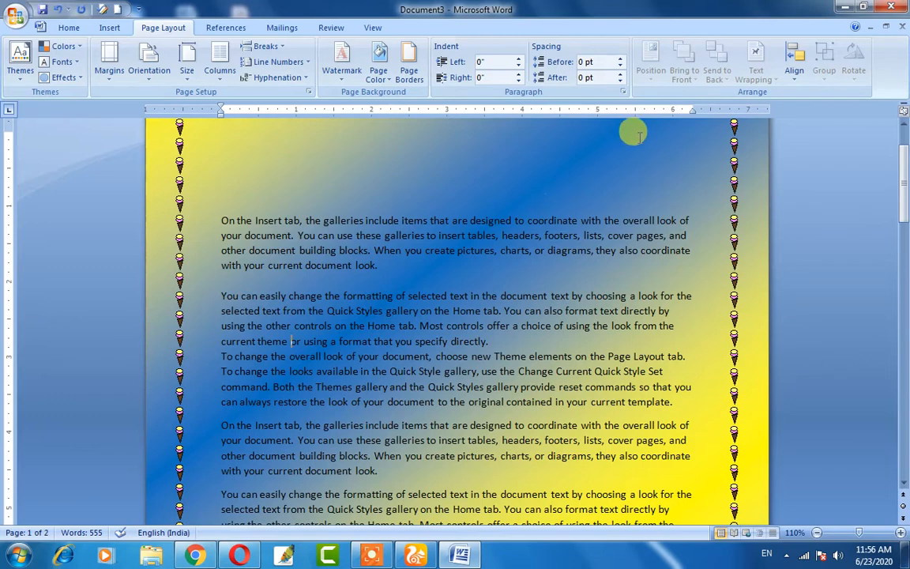
{"action": "left_click", "coordinate": [377, 267]}
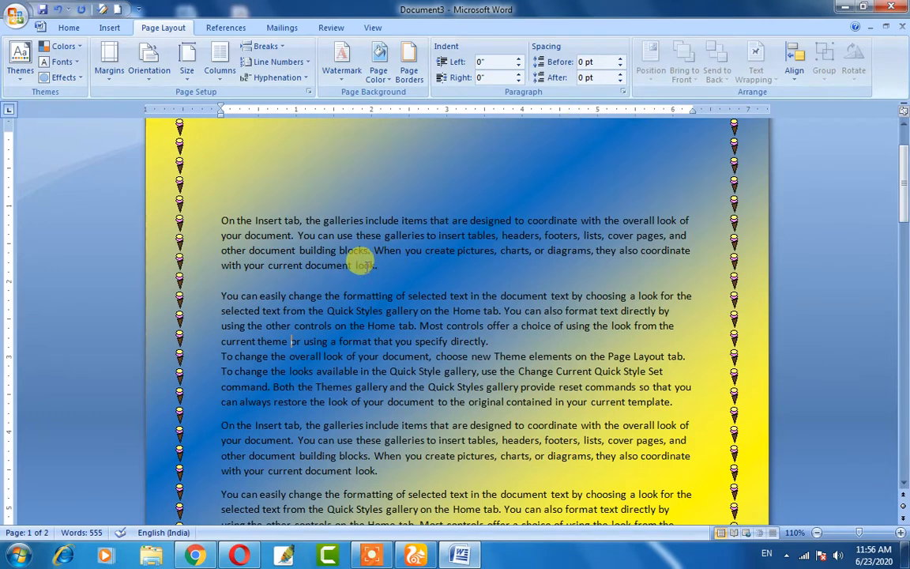
{"action": "left_click", "coordinate": [283, 193]}
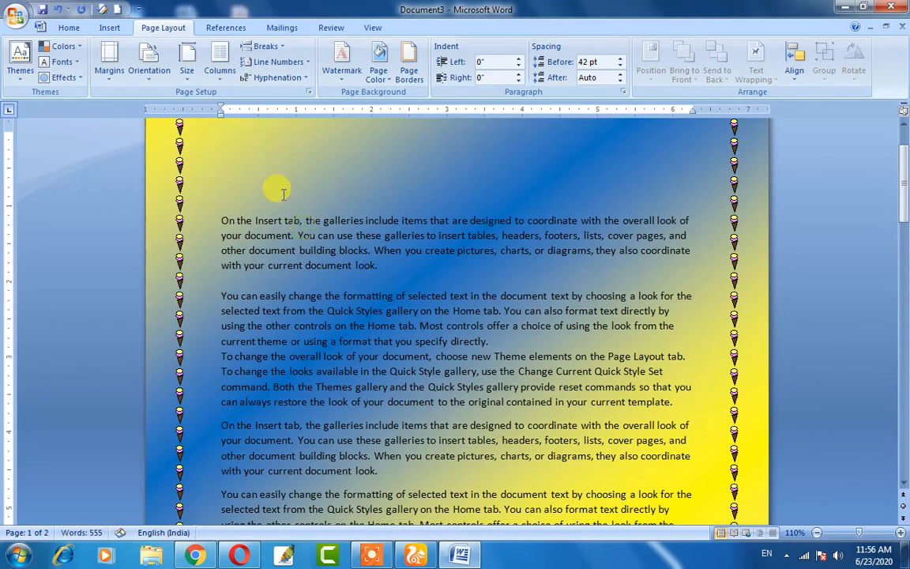
- Raise the first paragraph's spacing before to 54 pt, reduce it to Auto, and place the cursor in the second paragraph
{"action": "left_click", "coordinate": [621, 62]}
{"action": "left_click", "coordinate": [621, 63]}
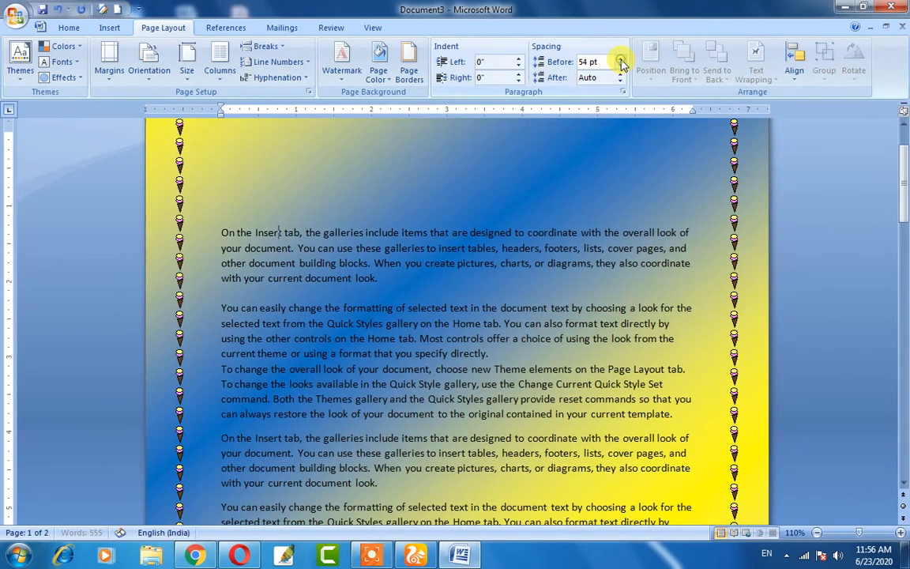
{"action": "left_click", "coordinate": [621, 66]}
{"action": "left_click", "coordinate": [620, 66]}
{"action": "left_click", "coordinate": [620, 66]}
{"action": "double_click", "coordinate": [620, 66]}
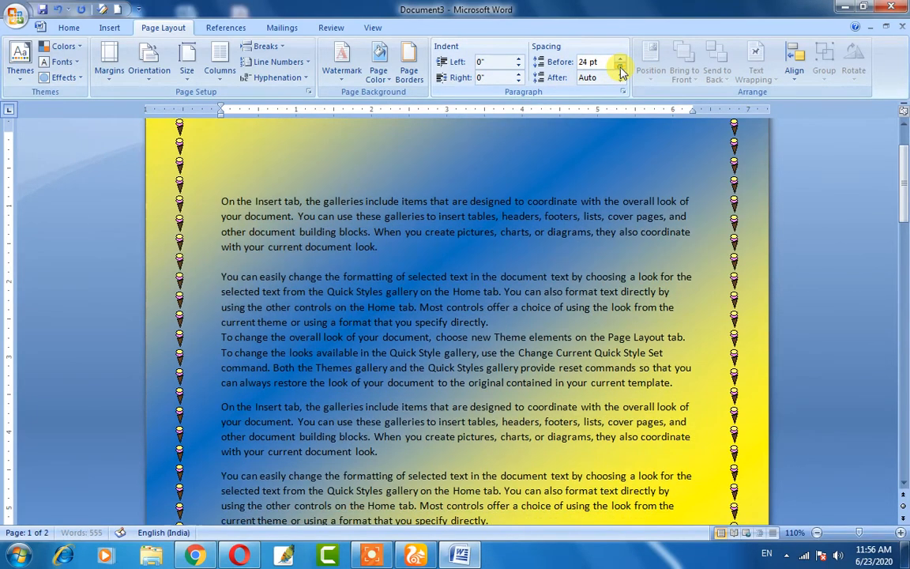
{"action": "left_click", "coordinate": [620, 66]}
{"action": "left_click", "coordinate": [620, 66]}
{"action": "left_click", "coordinate": [620, 66]}
{"action": "left_click", "coordinate": [620, 66]}
{"action": "left_click", "coordinate": [620, 67]}
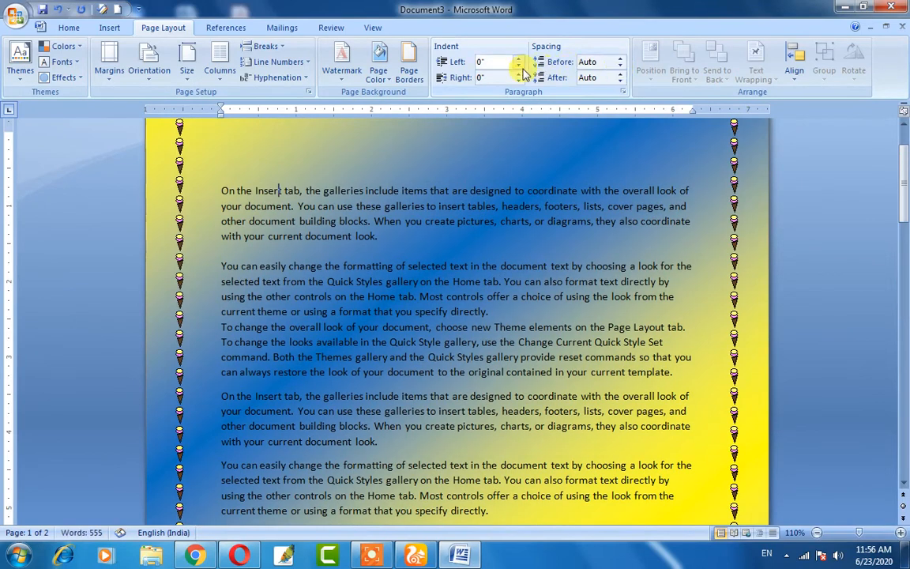
{"action": "left_click", "coordinate": [431, 298]}
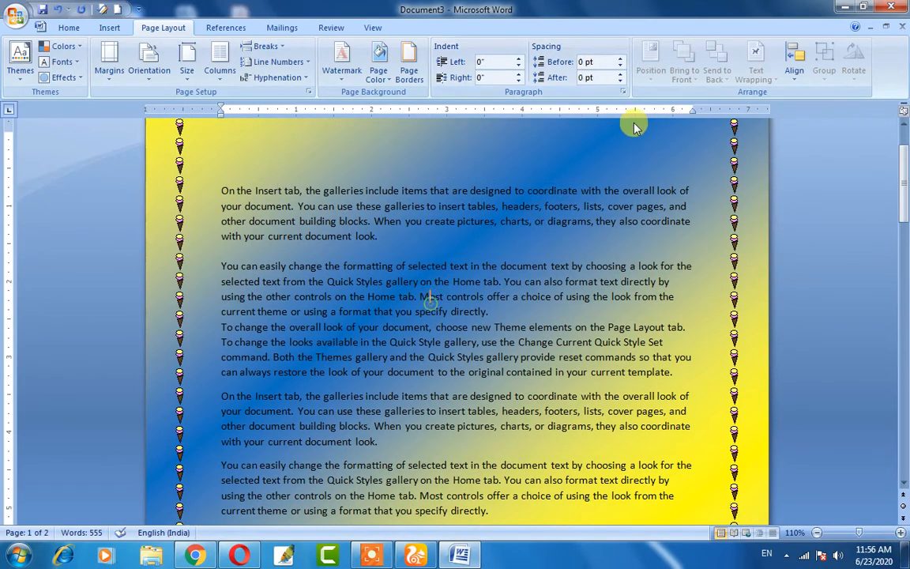
- Place the cursor in the empty space above the first paragraph
{"action": "scroll", "coordinate": [510, 251], "scroll_direction": "up", "scroll_amount": 2}
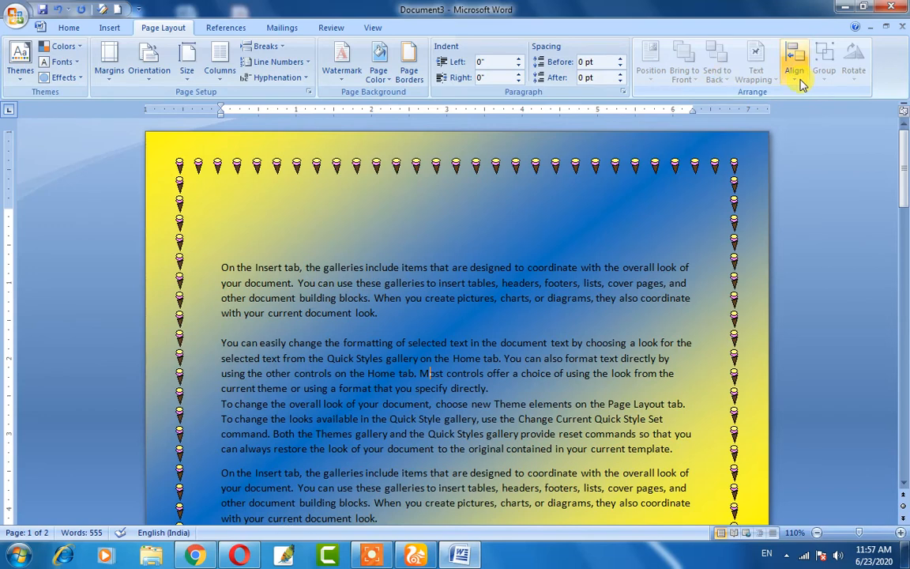
{"action": "left_click", "coordinate": [257, 222]}
{"action": "key", "text": "ctrl+n"}
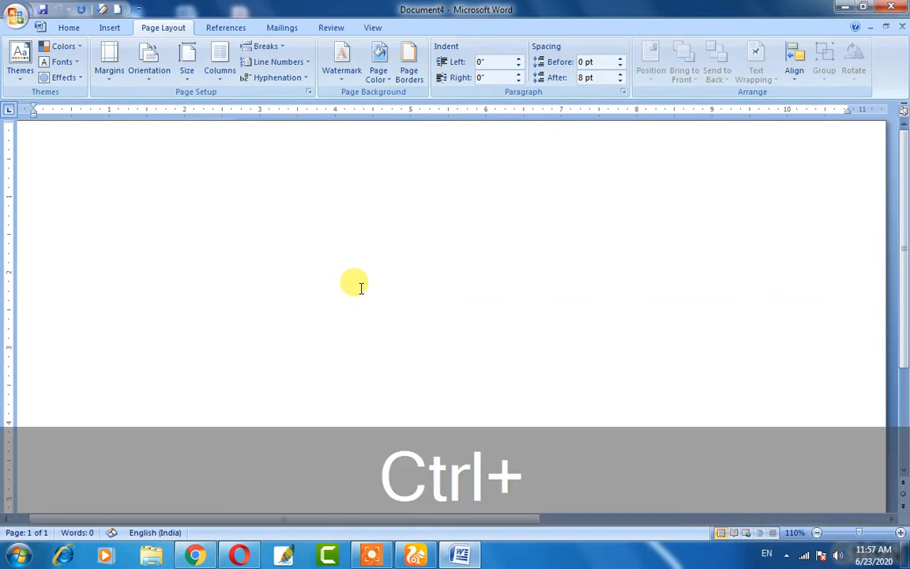
{"action": "left_click", "coordinate": [818, 533]}
{"action": "left_click", "coordinate": [818, 533]}
{"action": "left_click", "coordinate": [817, 533]}
{"action": "left_click", "coordinate": [818, 532]}
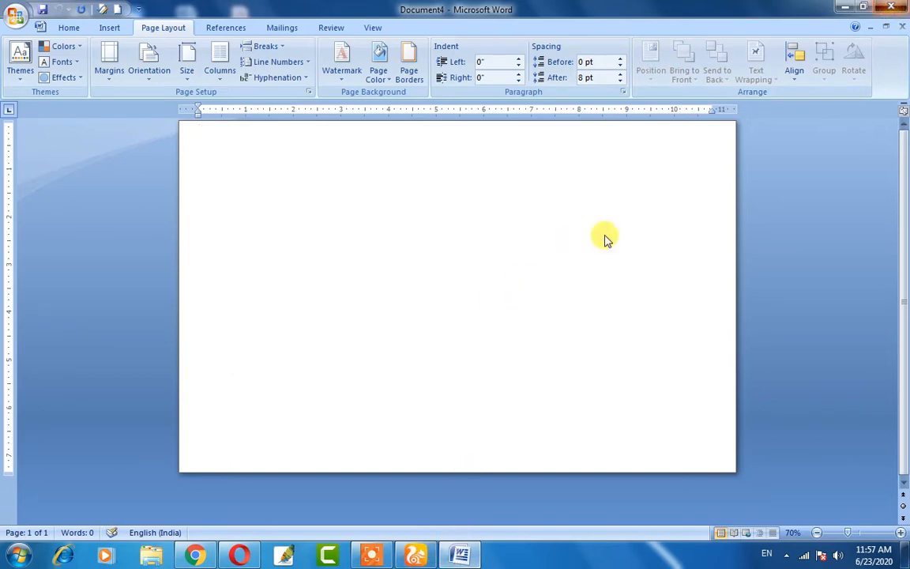
{"action": "left_click", "coordinate": [893, 10]}
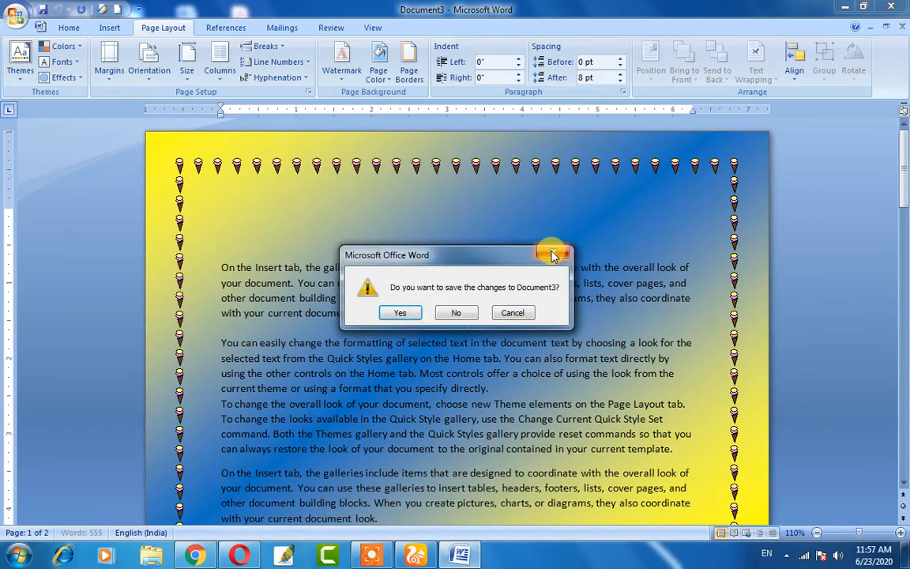
{"action": "left_click", "coordinate": [551, 252]}
- Start inserting a picture and browse to the Comuter Image folder inside Gi-Tech Doc on Local Disk (D:)
{"action": "scroll", "coordinate": [371, 324], "scroll_direction": "down", "scroll_amount": 5}
{"action": "scroll", "coordinate": [373, 325], "scroll_direction": "up", "scroll_amount": 4}
{"action": "scroll", "coordinate": [371, 326], "scroll_direction": "up", "scroll_amount": 2}
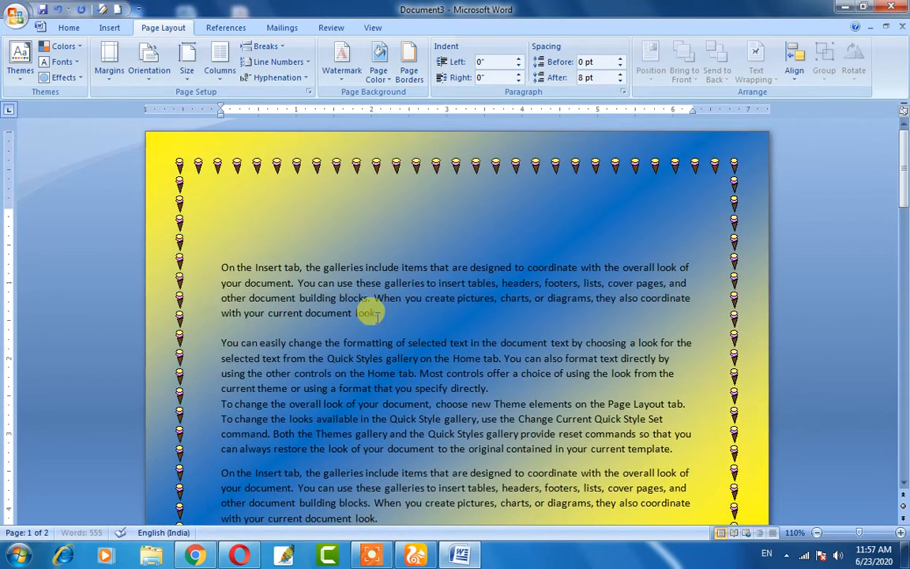
{"action": "left_click", "coordinate": [103, 28]}
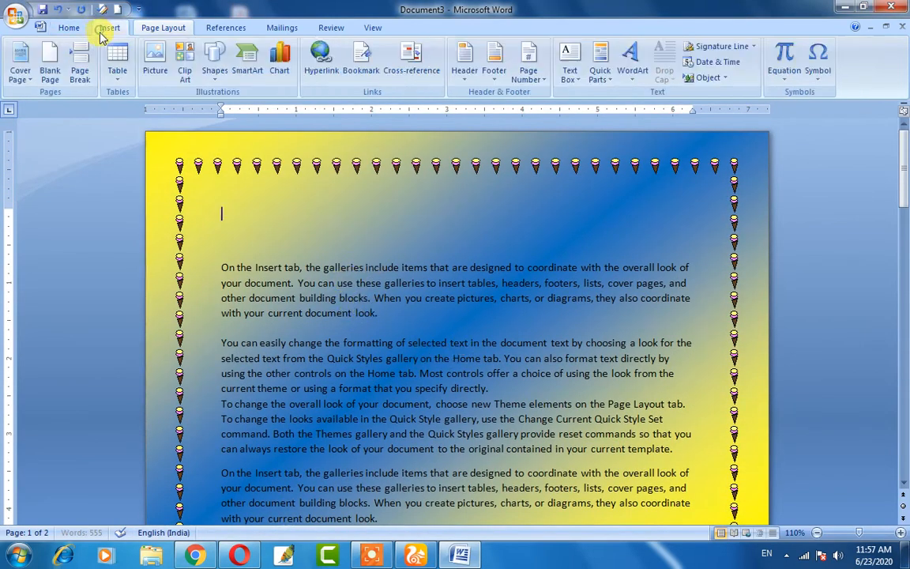
{"action": "left_click", "coordinate": [156, 66]}
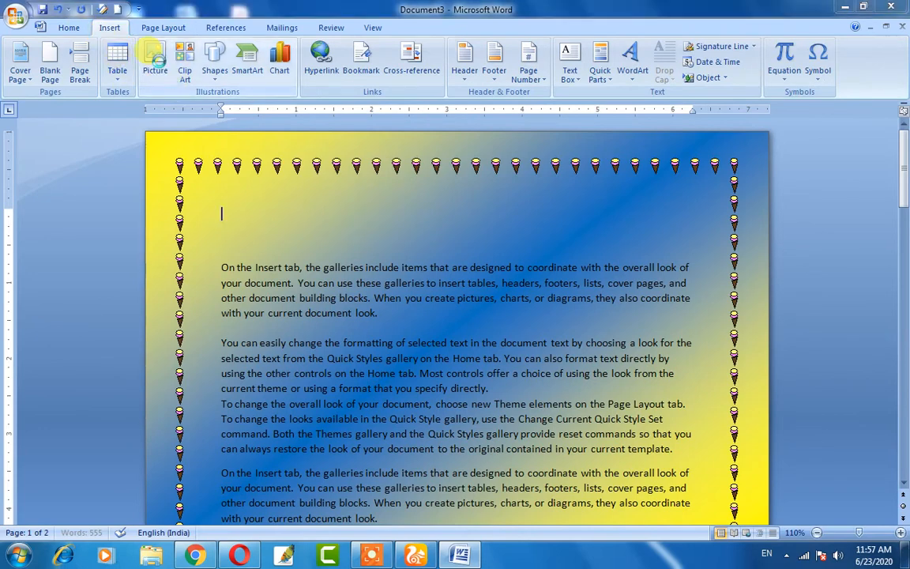
{"action": "left_click", "coordinate": [66, 230]}
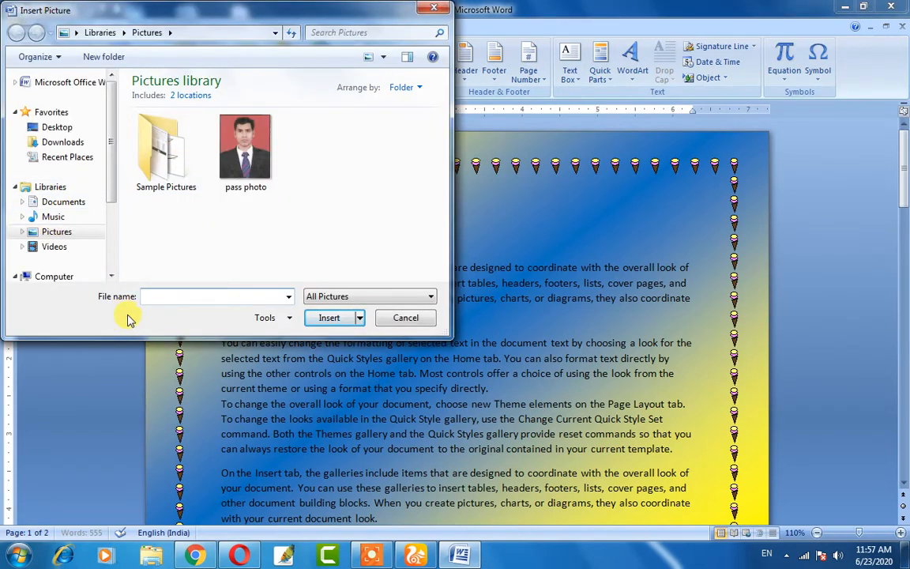
{"action": "scroll", "coordinate": [114, 263], "scroll_direction": "down", "scroll_amount": 3}
{"action": "left_click", "coordinate": [77, 181]}
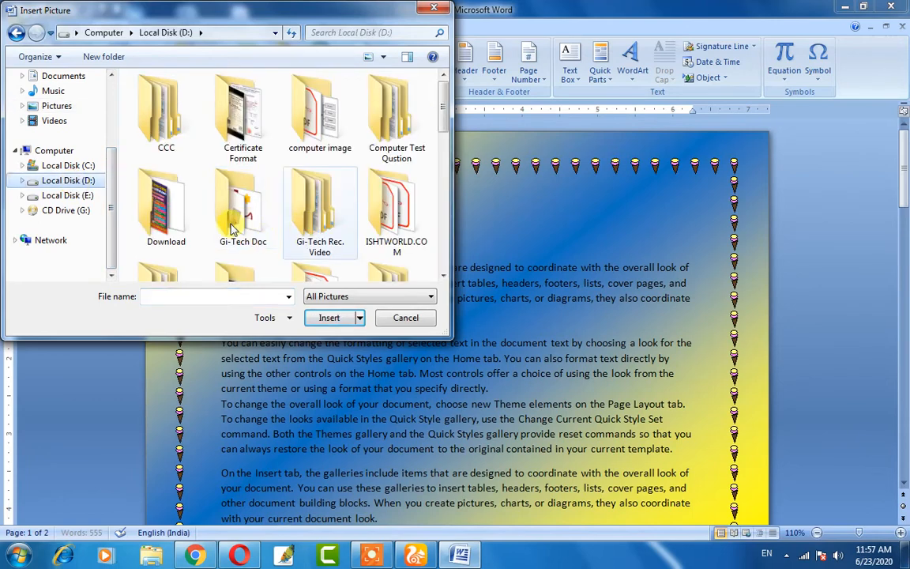
{"action": "double_click", "coordinate": [245, 221]}
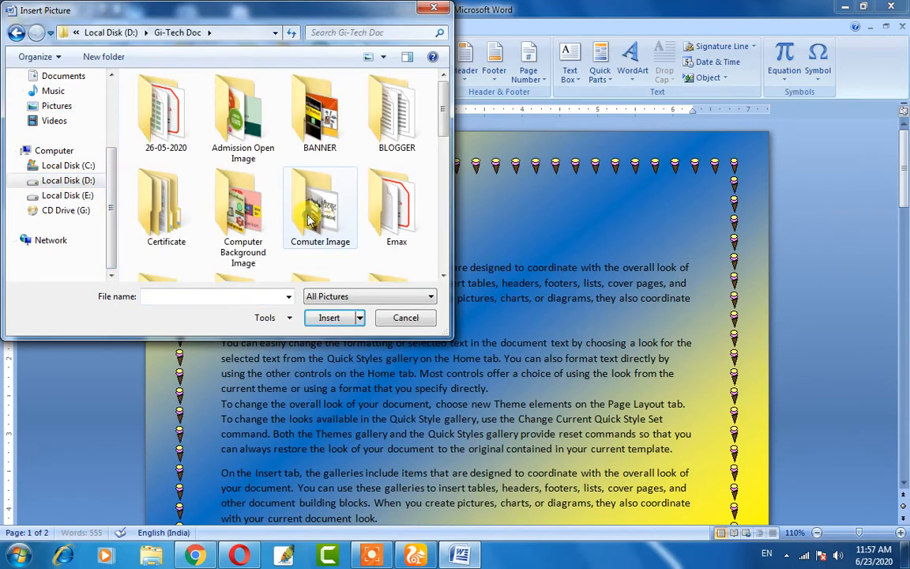
{"action": "double_click", "coordinate": [310, 221]}
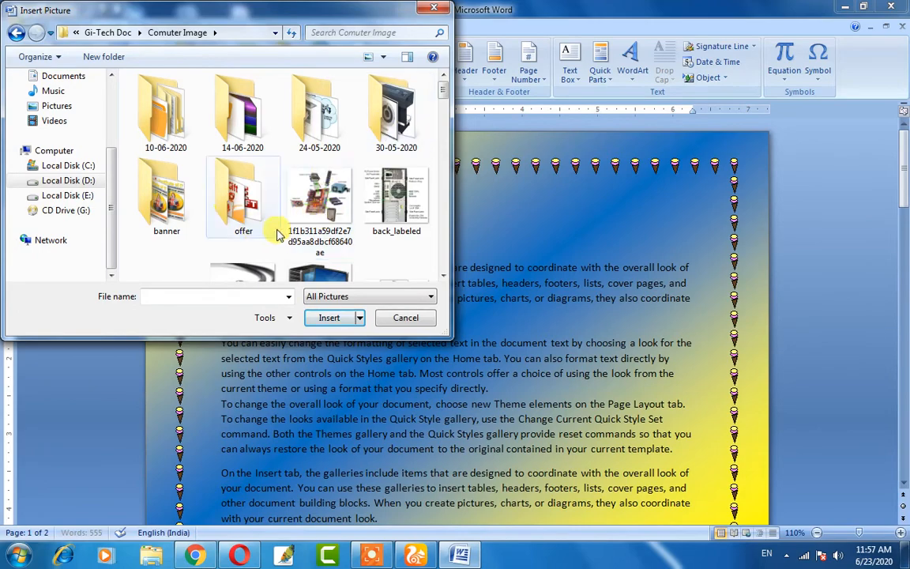
- Insert the desktop computer picture from the folder above the first paragraph
{"action": "scroll", "coordinate": [278, 235], "scroll_direction": "down", "scroll_amount": 3}
{"action": "left_click", "coordinate": [319, 154]}
{"action": "left_click", "coordinate": [344, 324]}
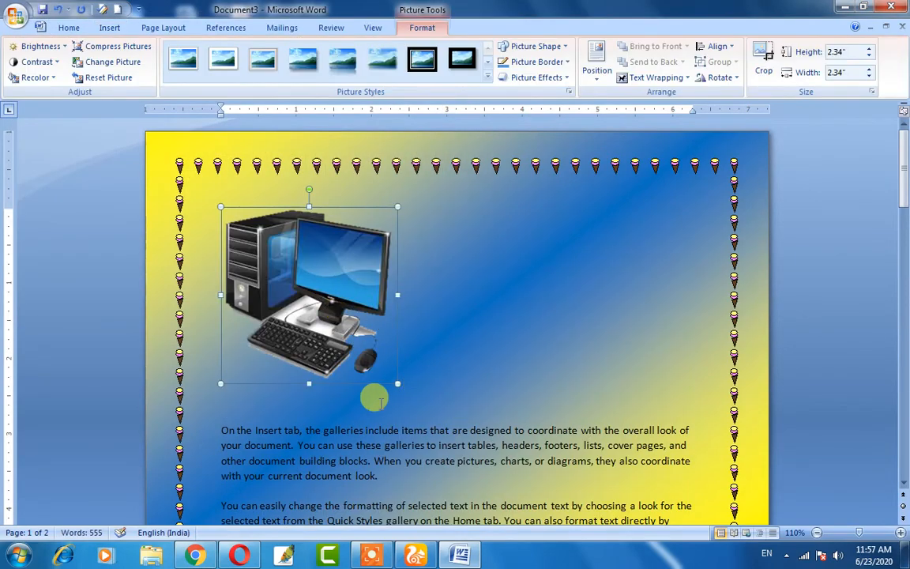
- Move the in-line computer picture down into the first paragraph and on into the third line of the second paragraph
{"action": "scroll", "coordinate": [379, 402], "scroll_direction": "down", "scroll_amount": 2}
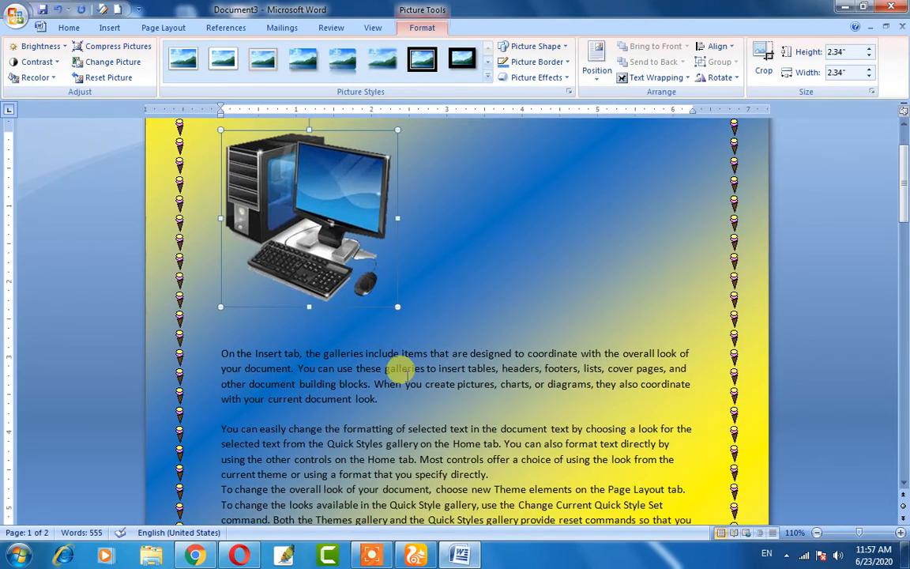
{"action": "scroll", "coordinate": [398, 400], "scroll_direction": "down", "scroll_amount": 5}
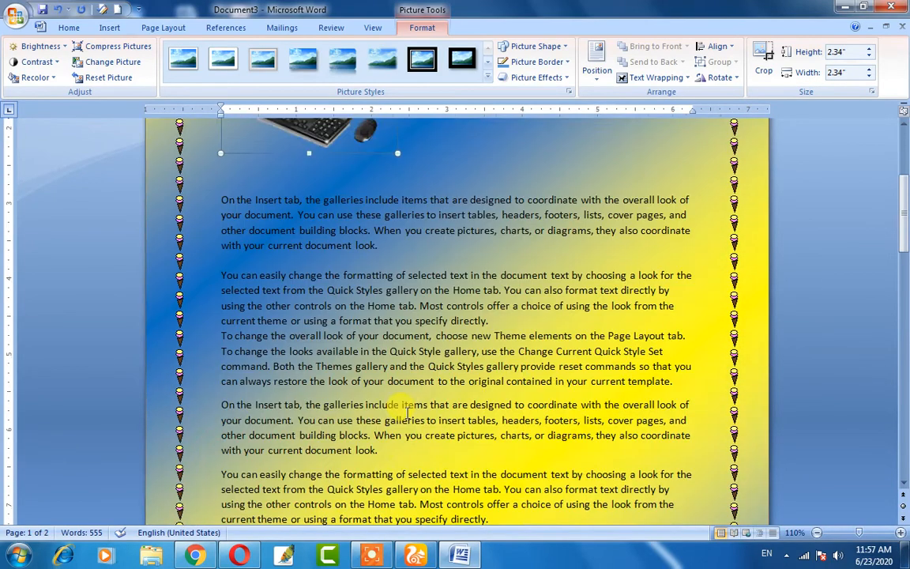
{"action": "scroll", "coordinate": [392, 269], "scroll_direction": "up", "scroll_amount": 4}
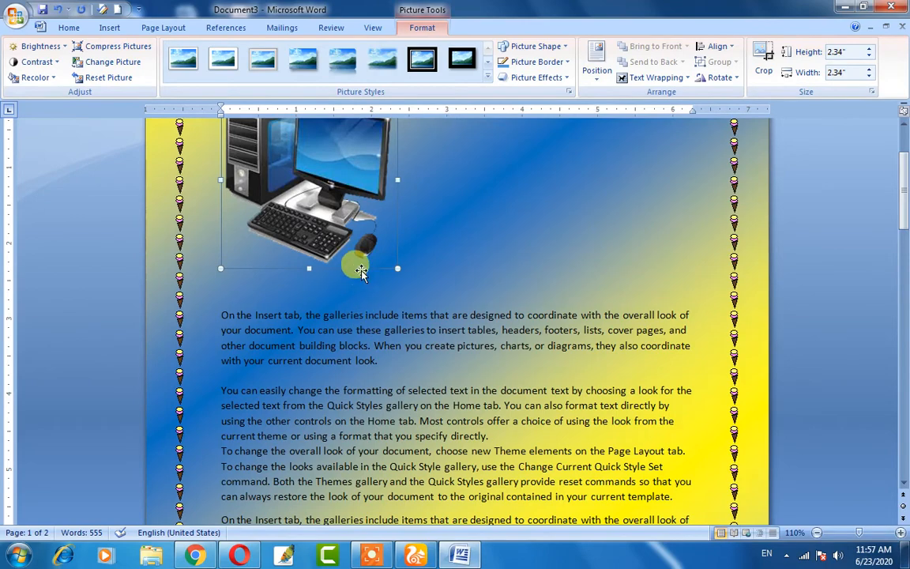
{"action": "scroll", "coordinate": [353, 234], "scroll_direction": "up", "scroll_amount": 3}
{"action": "left_click_drag", "start_coordinate": [299, 264], "coordinate": [365, 433]}
{"action": "scroll", "coordinate": [403, 348], "scroll_direction": "down", "scroll_amount": 3}
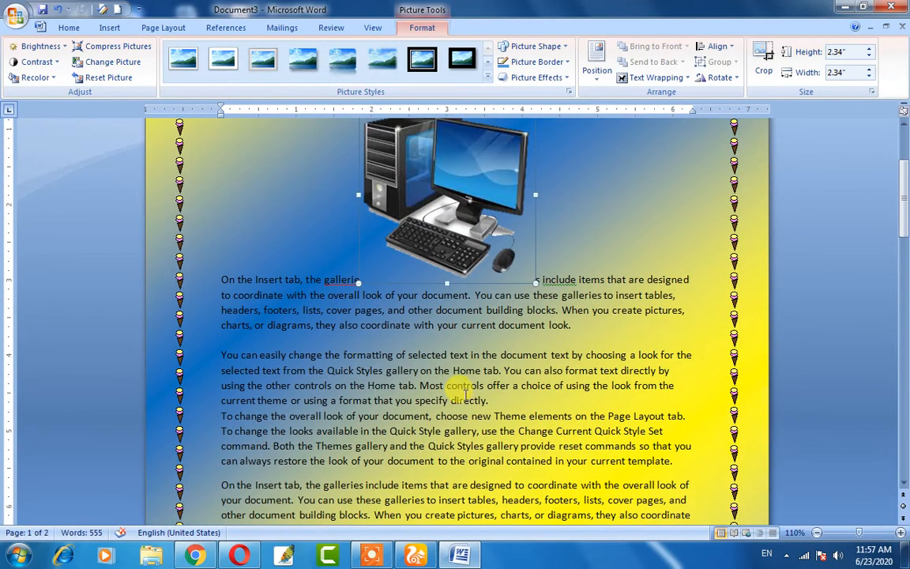
{"action": "left_click_drag", "start_coordinate": [438, 236], "coordinate": [440, 385]}
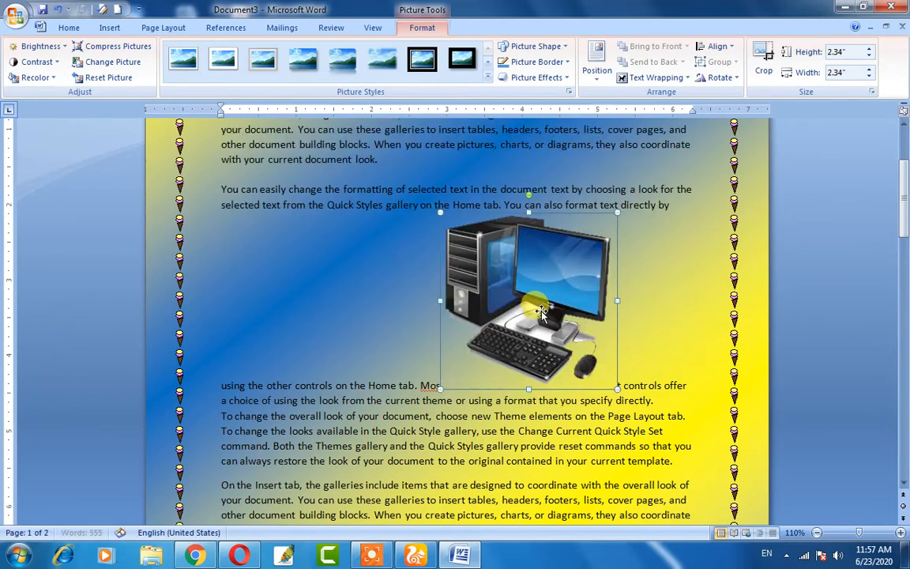
- Position the computer picture in the top left of the page with square text wrapping
{"action": "left_click", "coordinate": [598, 64]}
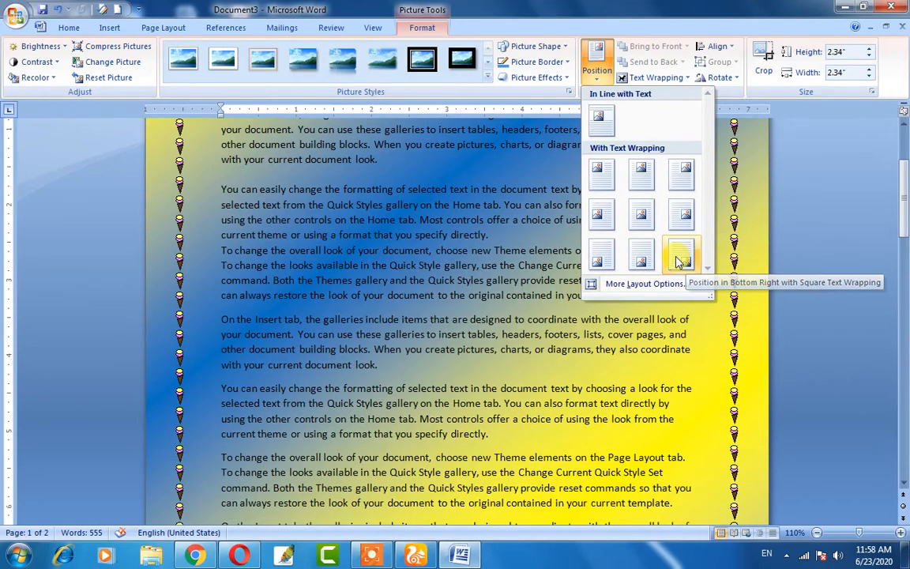
{"action": "left_click", "coordinate": [602, 173]}
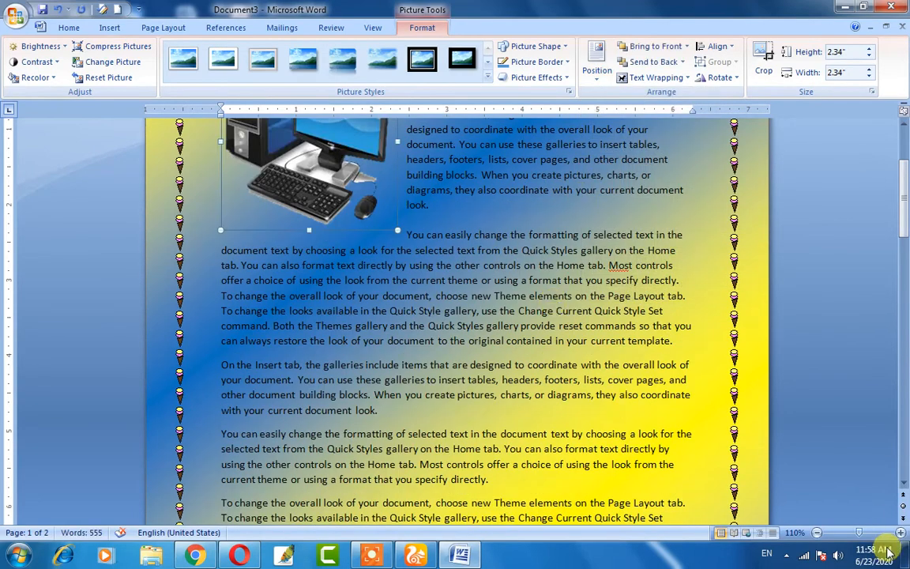
- Delete the empty second page at the end of the document
{"action": "left_click", "coordinate": [817, 532]}
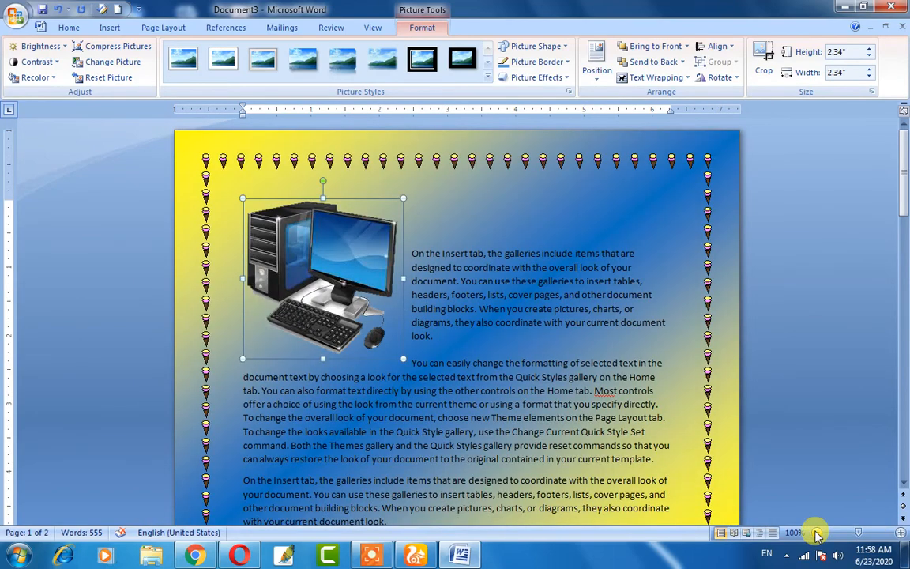
{"action": "left_click", "coordinate": [817, 533]}
{"action": "left_click", "coordinate": [817, 533]}
{"action": "left_click", "coordinate": [817, 533]}
{"action": "left_click", "coordinate": [817, 533]}
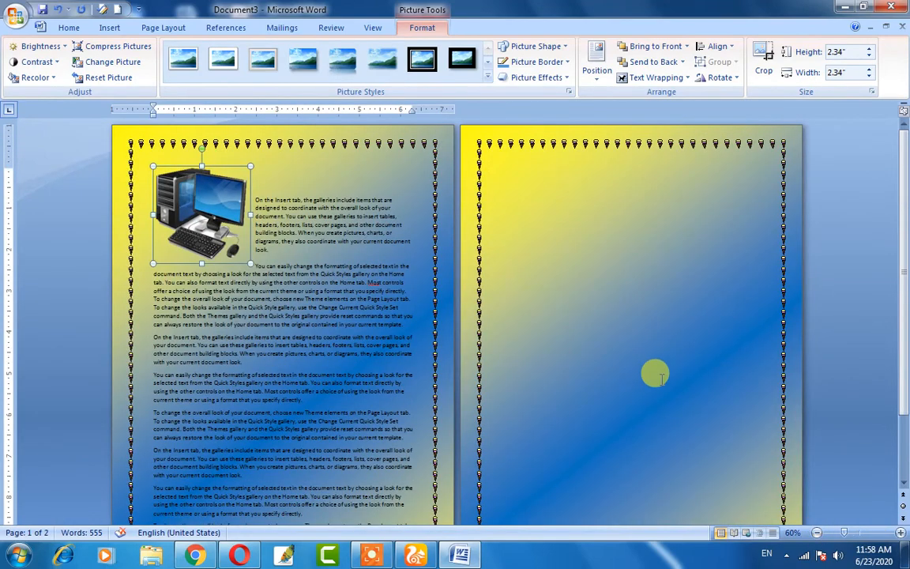
{"action": "left_click", "coordinate": [680, 451]}
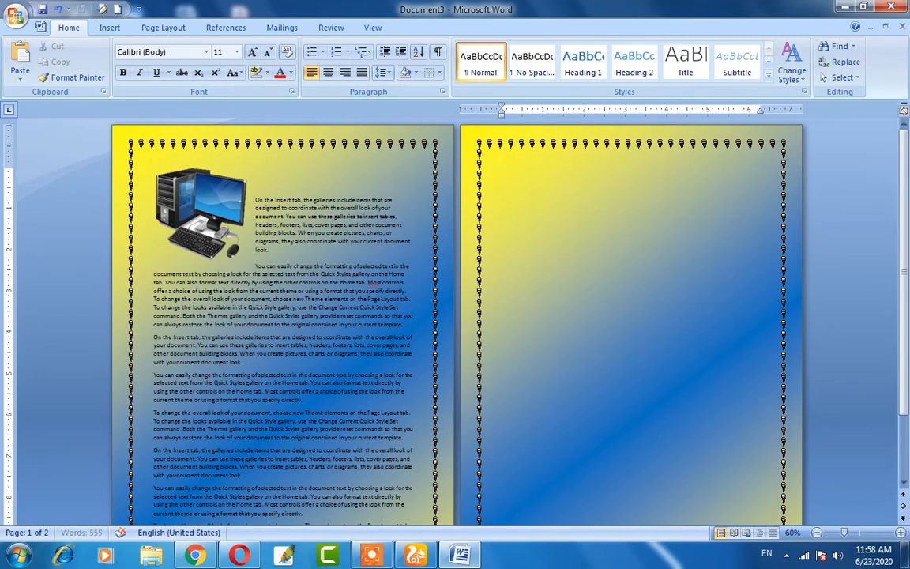
{"action": "key", "text": "BackSpace"}
{"action": "scroll", "coordinate": [680, 439], "scroll_direction": "up", "scroll_amount": 2}
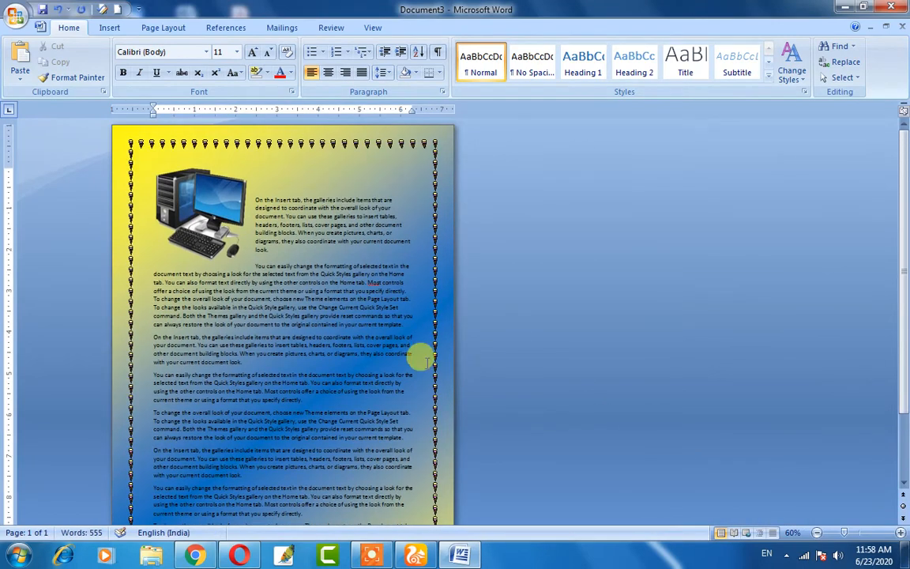
- Preview the Page Layout position options for the computer picture, including bottom right with square text wrapping, without applying one
{"action": "left_click", "coordinate": [158, 27]}
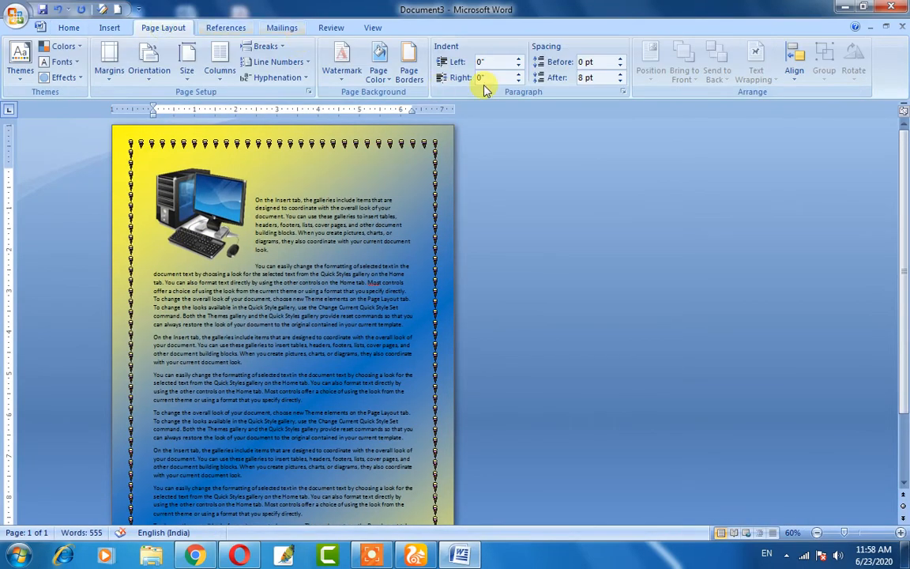
{"action": "left_click", "coordinate": [160, 184]}
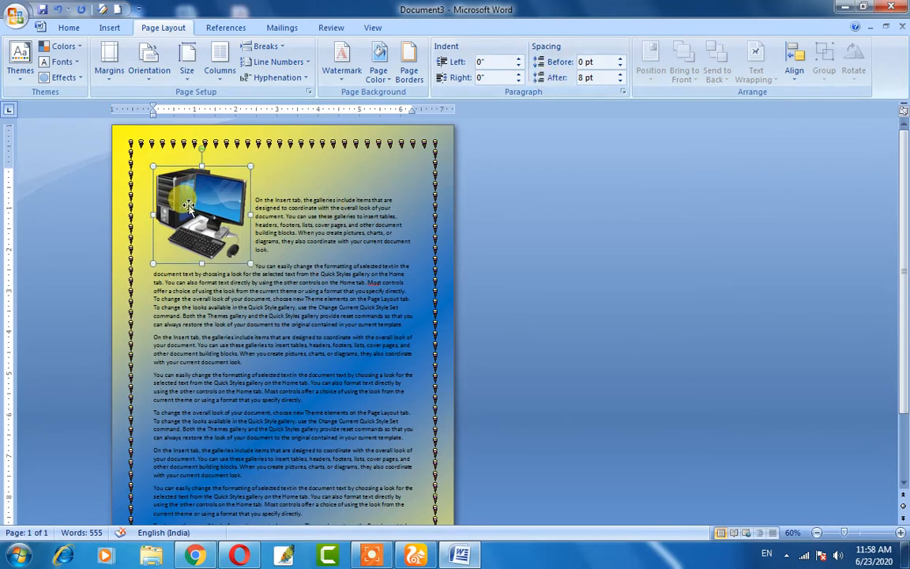
{"action": "left_click", "coordinate": [648, 69]}
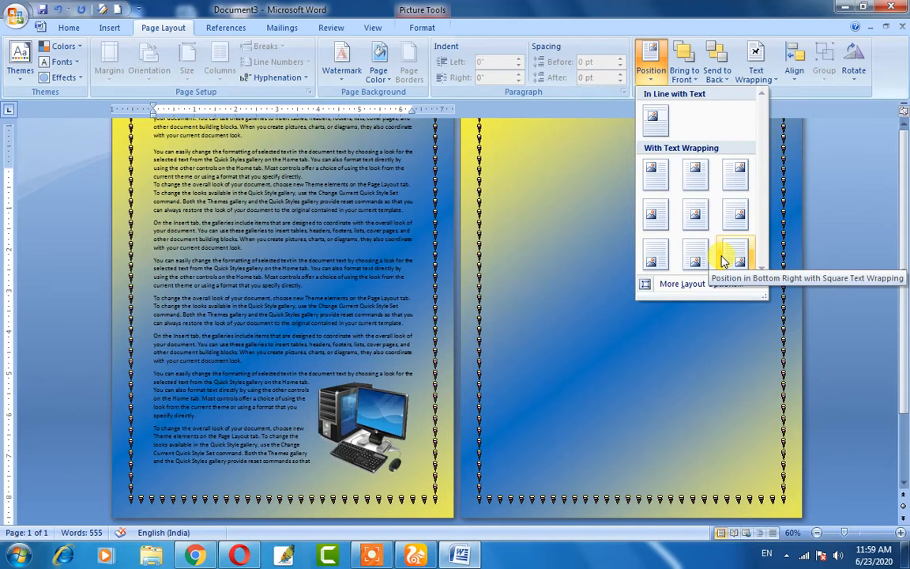
{"action": "left_click", "coordinate": [338, 247]}
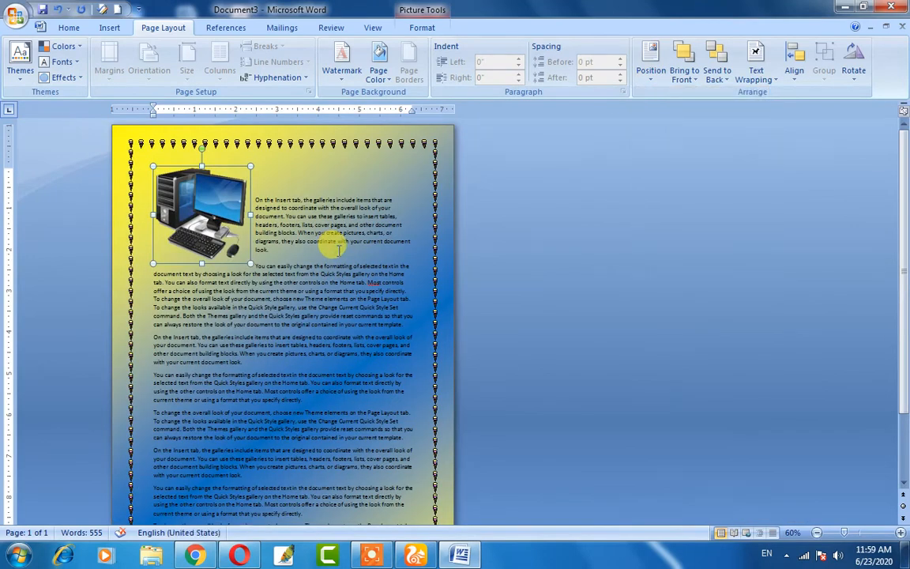
- Create a blank document and draw a rounded rectangle about 1.85" high and 1.76" wide in the page's upper left area
{"action": "key", "text": "ctrl+n"}
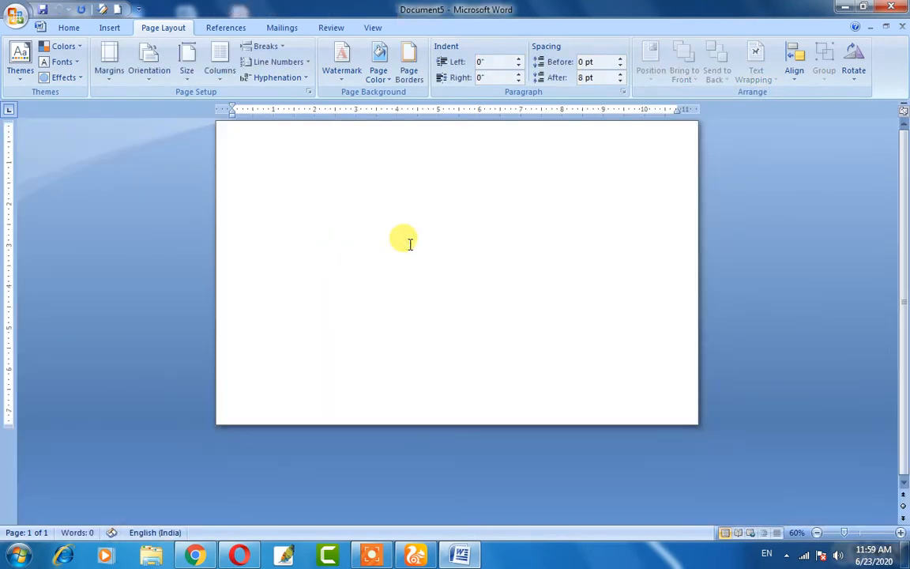
{"action": "left_click", "coordinate": [108, 27]}
{"action": "left_click", "coordinate": [214, 59]}
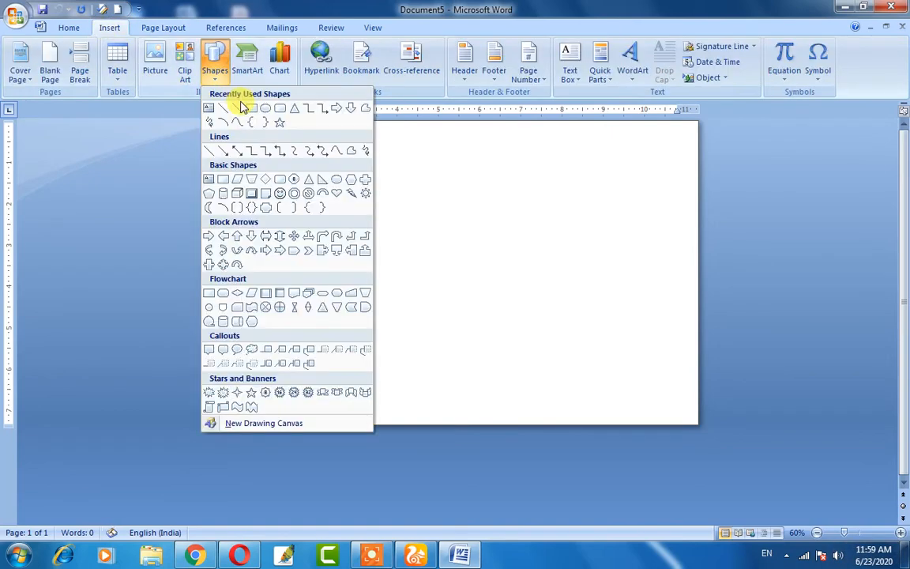
{"action": "left_click", "coordinate": [278, 119]}
{"action": "left_click_drag", "start_coordinate": [291, 167], "coordinate": [362, 239]}
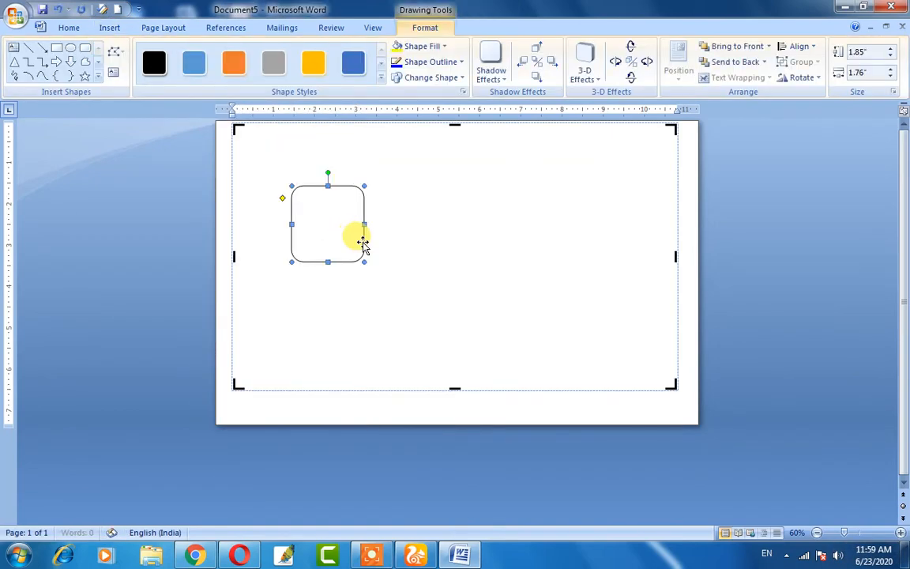
- Try the black shape style on the drawing canvas and undo it
{"action": "left_click", "coordinate": [264, 178]}
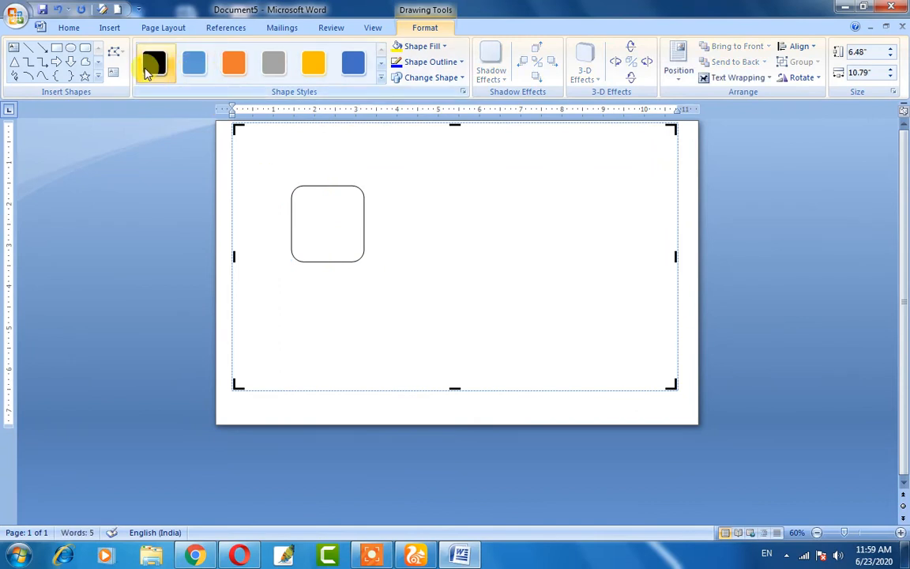
{"action": "left_click", "coordinate": [151, 69]}
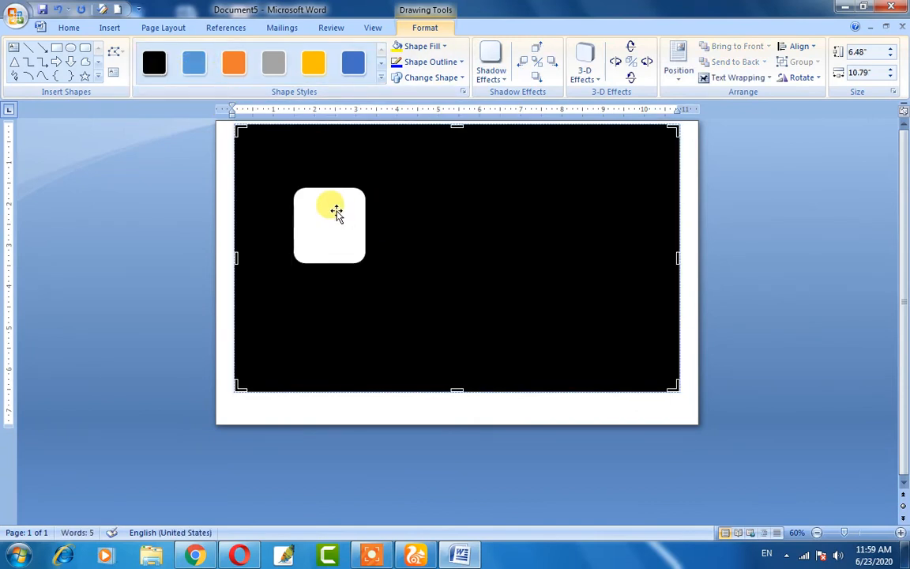
{"action": "key", "text": "ctrl+z"}
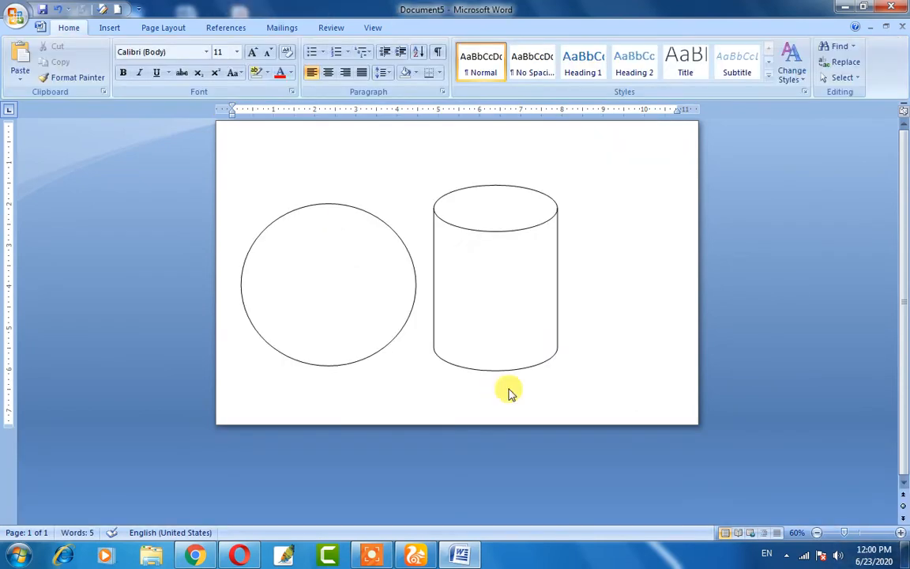